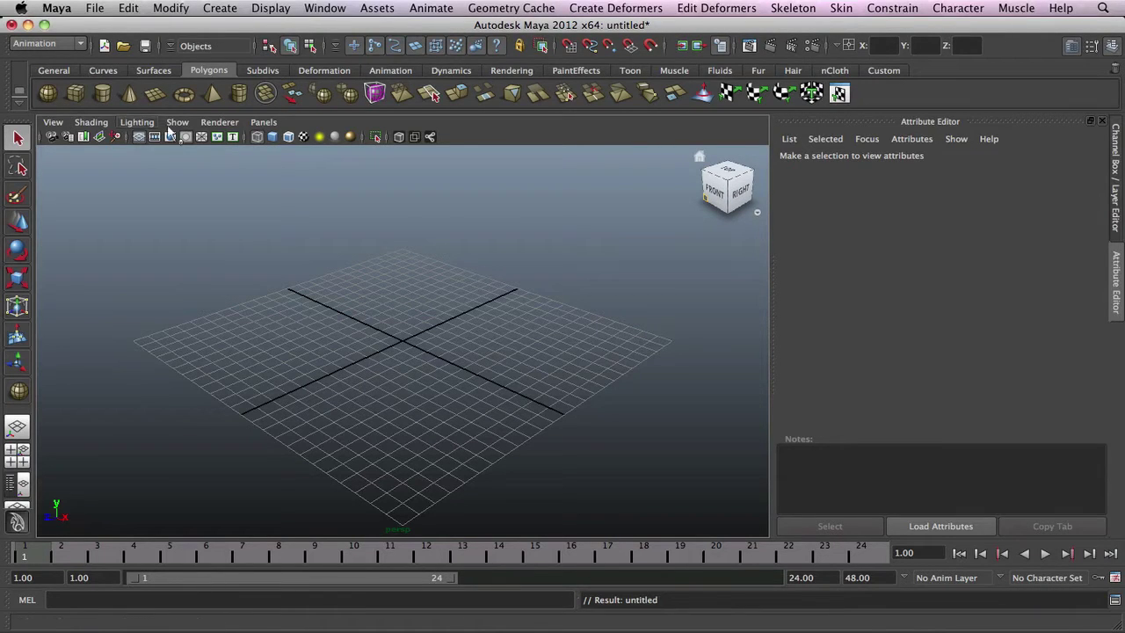
Compare the default workspaces of Blender and Maya, ending in Maya
left_click(861, 629)
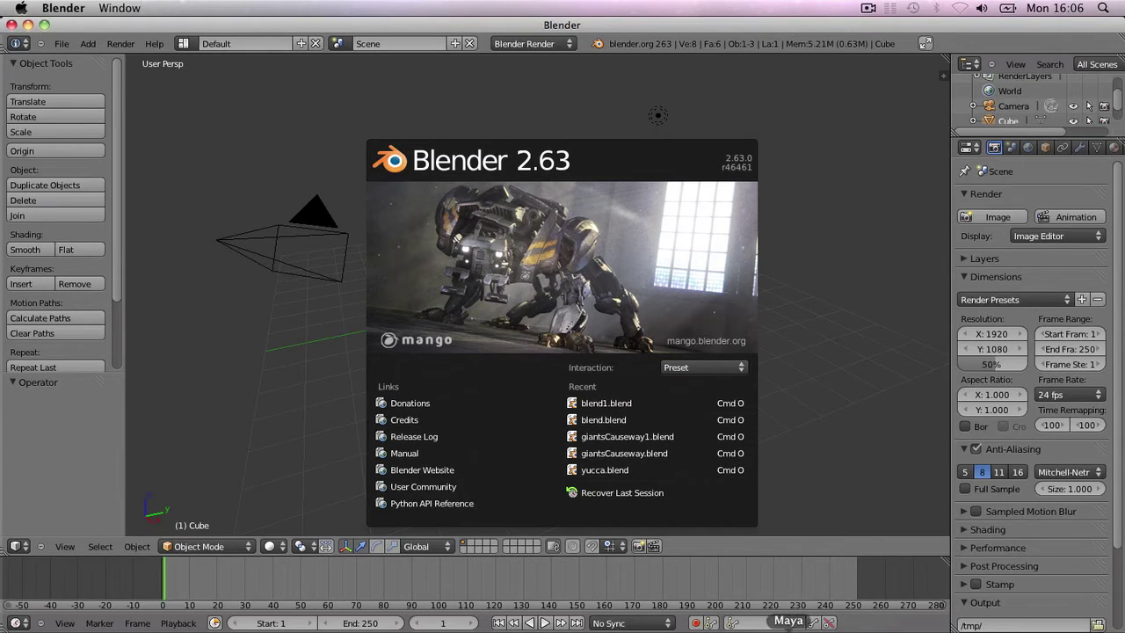
left_click(788, 629)
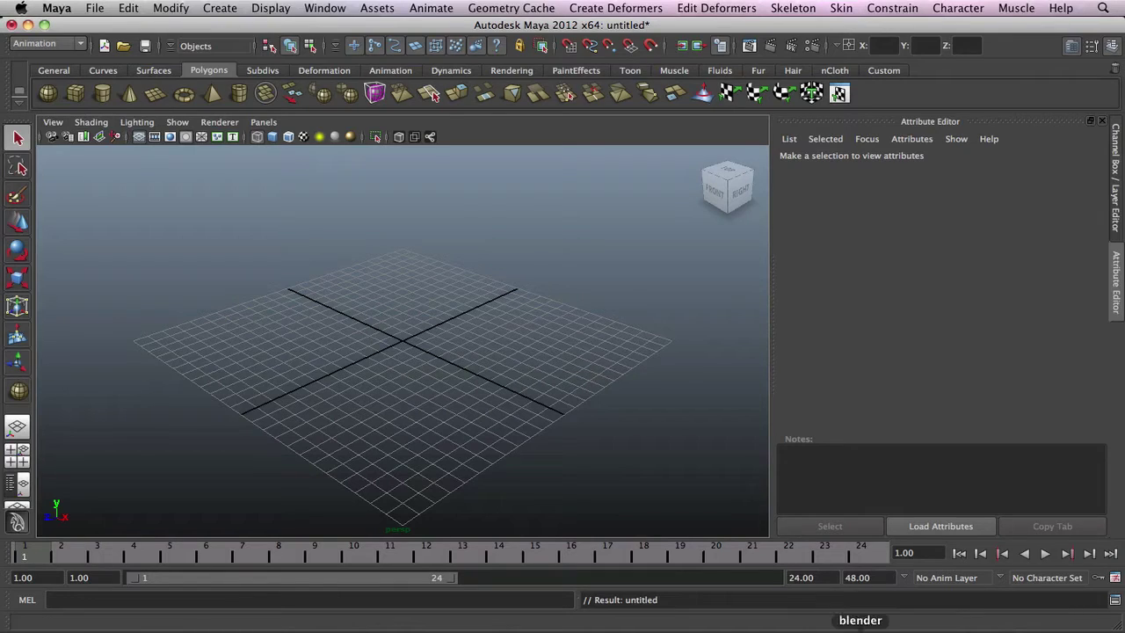
left_click(860, 630)
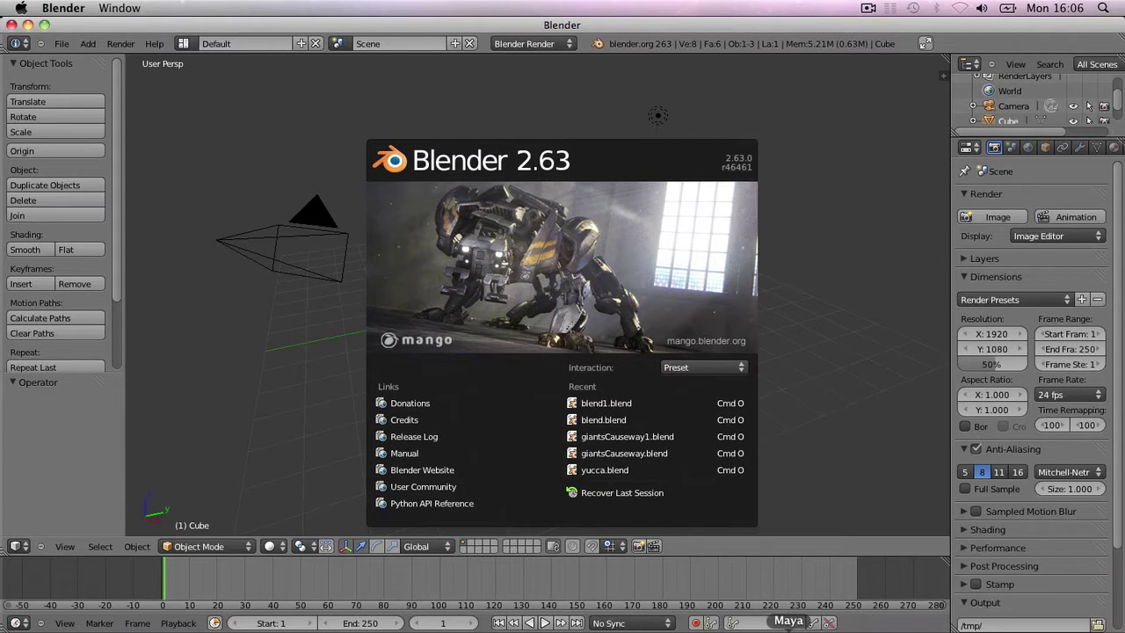
left_click(788, 629)
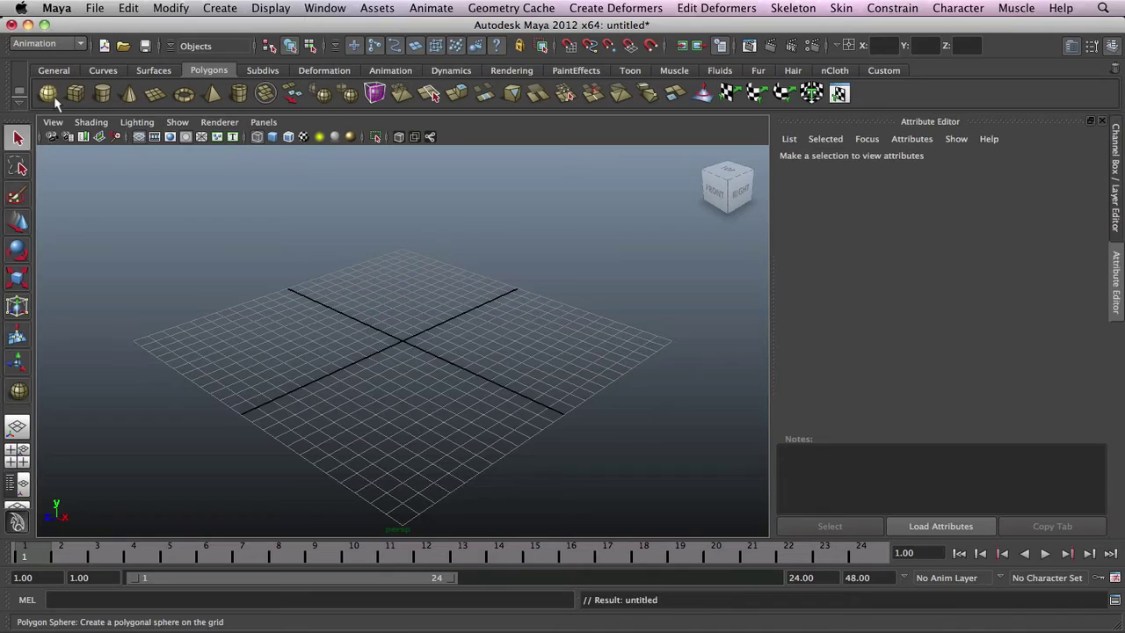
Create a polygon sphere at the centre of the grid, frame it in the view and display it smooth shaded
left_click(47, 93)
left_click_drag(397, 343, 427, 327)
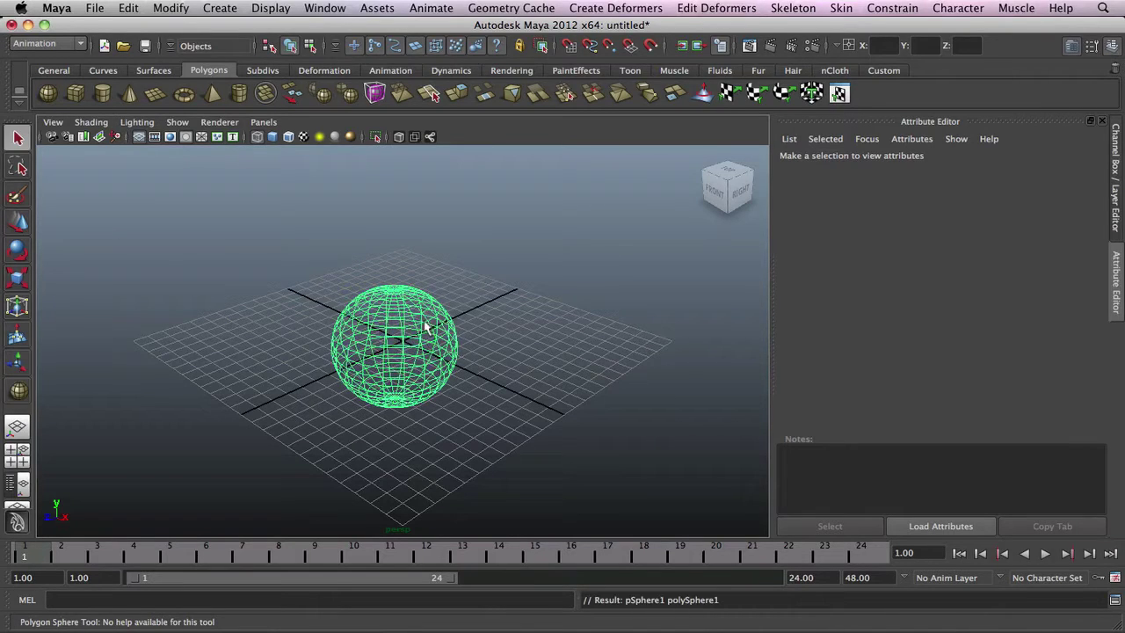
key("f")
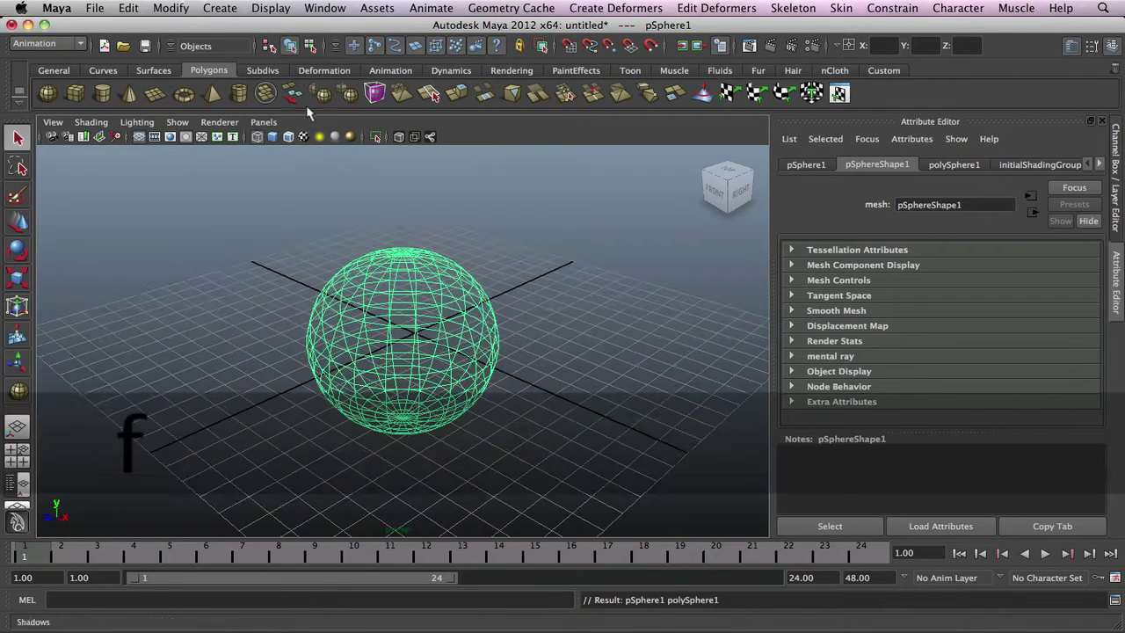
left_click(273, 139)
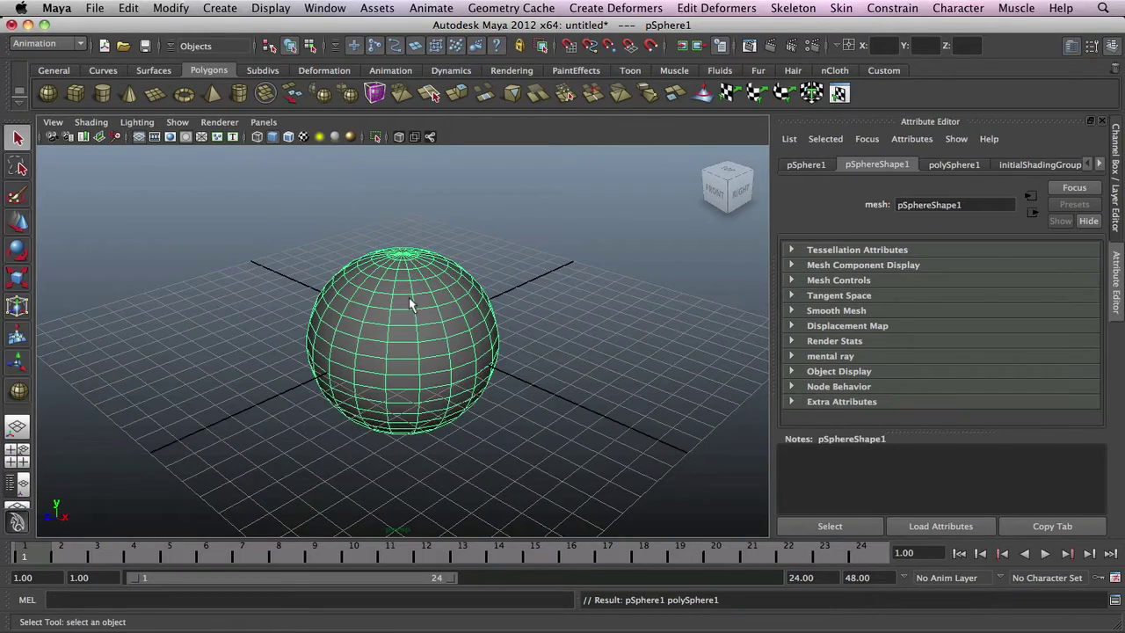
Examine the sphere from different angles and distances by orbiting, panning and zooming the perspective view
mouse_move(408, 297)
left_mouse_down("alt")
mouse_move(583, 251)
mouse_move(594, 264)
mouse_move(452, 311)
mouse_move(382, 297)
mouse_move(297, 252)
mouse_move(378, 262)
mouse_move(408, 280)
left_mouse_up("alt")
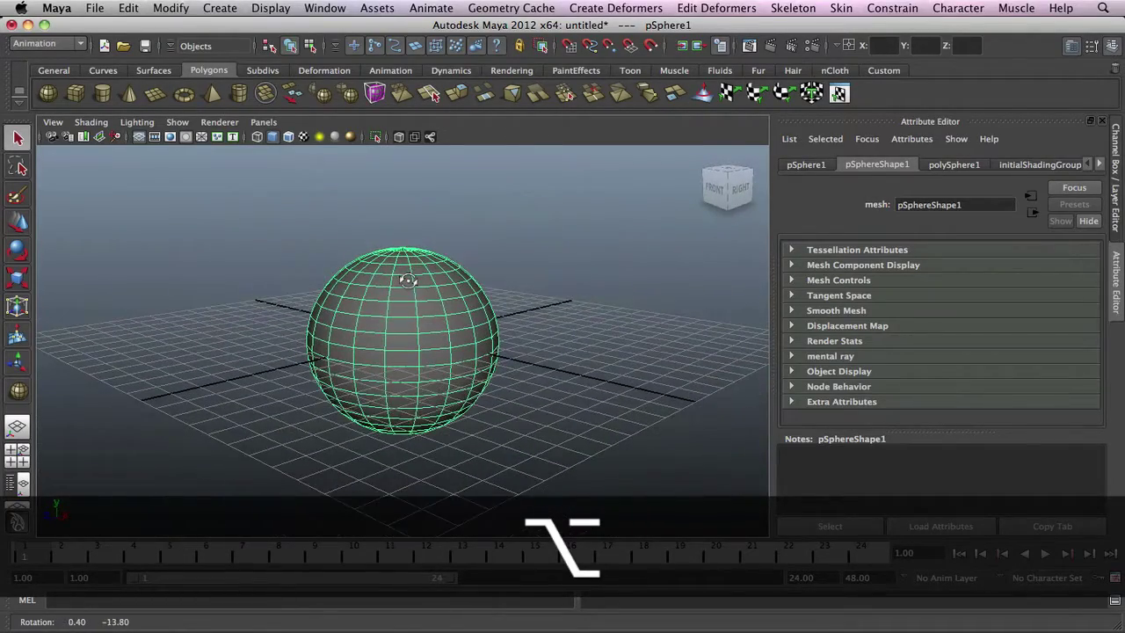
key("alt")
middle_click_drag(442, 291, 430, 265, "alt")
scroll(431, 265, "up", 5)
scroll(431, 265, "down", 6)
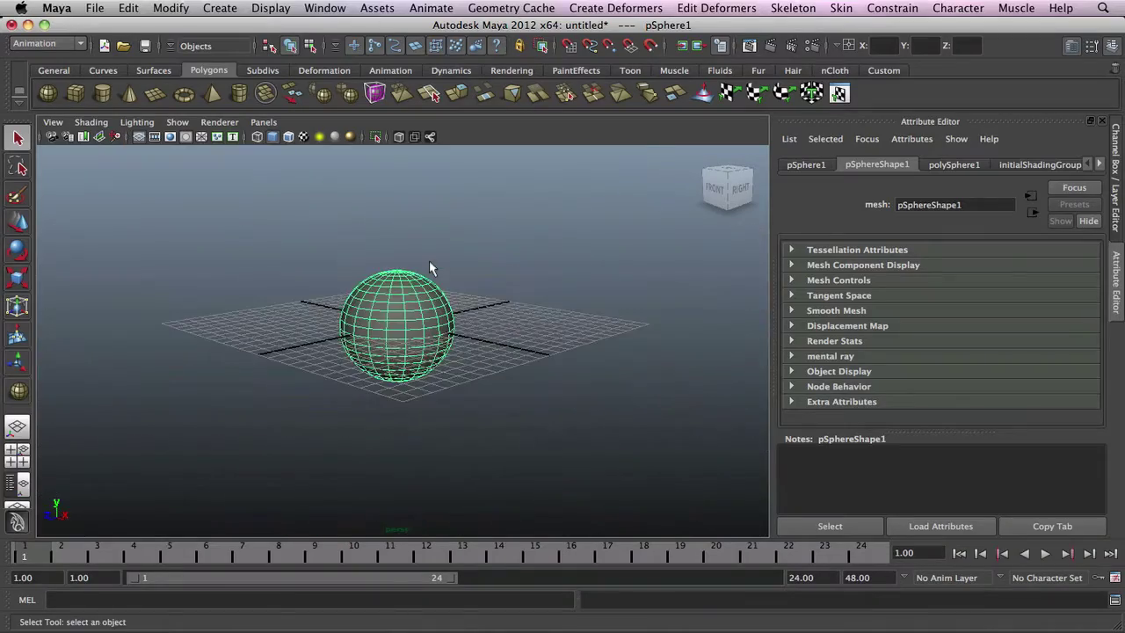
scroll(430, 266, "up", 6)
scroll(431, 266, "down", 6)
scroll(402, 276, "up", 6)
scroll(397, 276, "down", 4)
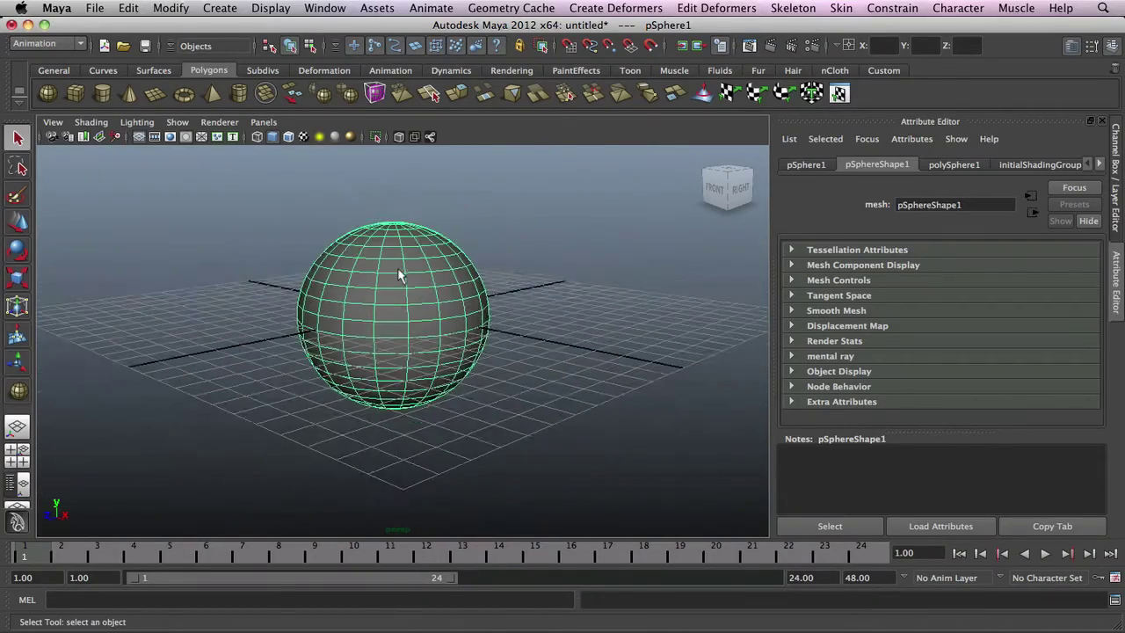
right_click_drag(397, 266, 365, 306, "alt")
left_click_drag(365, 306, 562, 317, "alt")
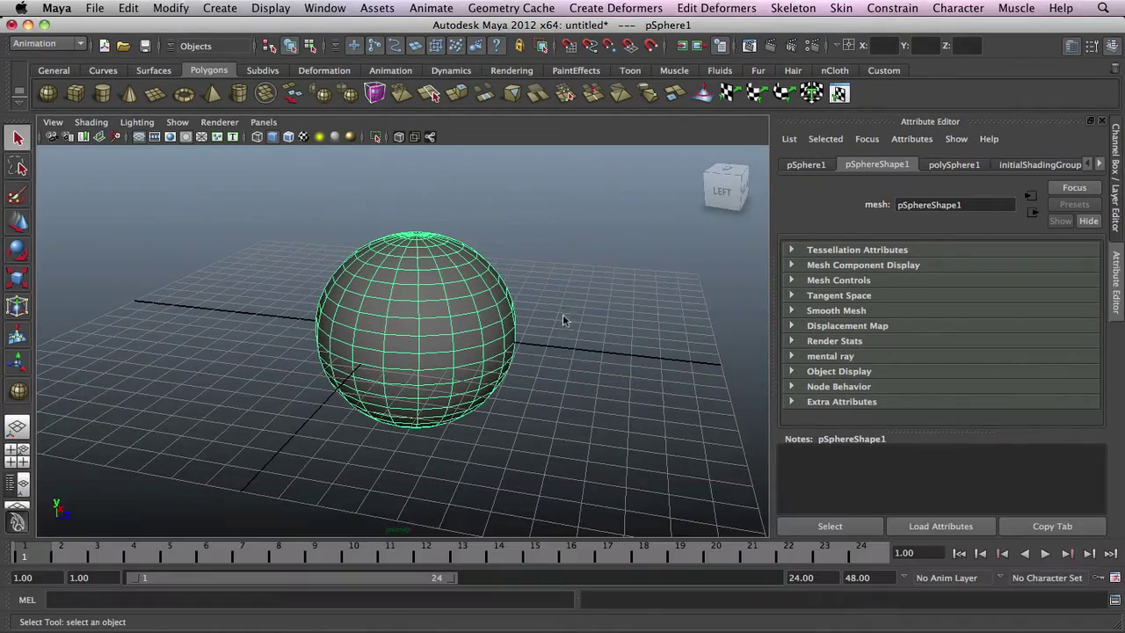
Examine the sphere in the four-view layout and in level preset orientations of the perspective view, and return to the single view
key("space")
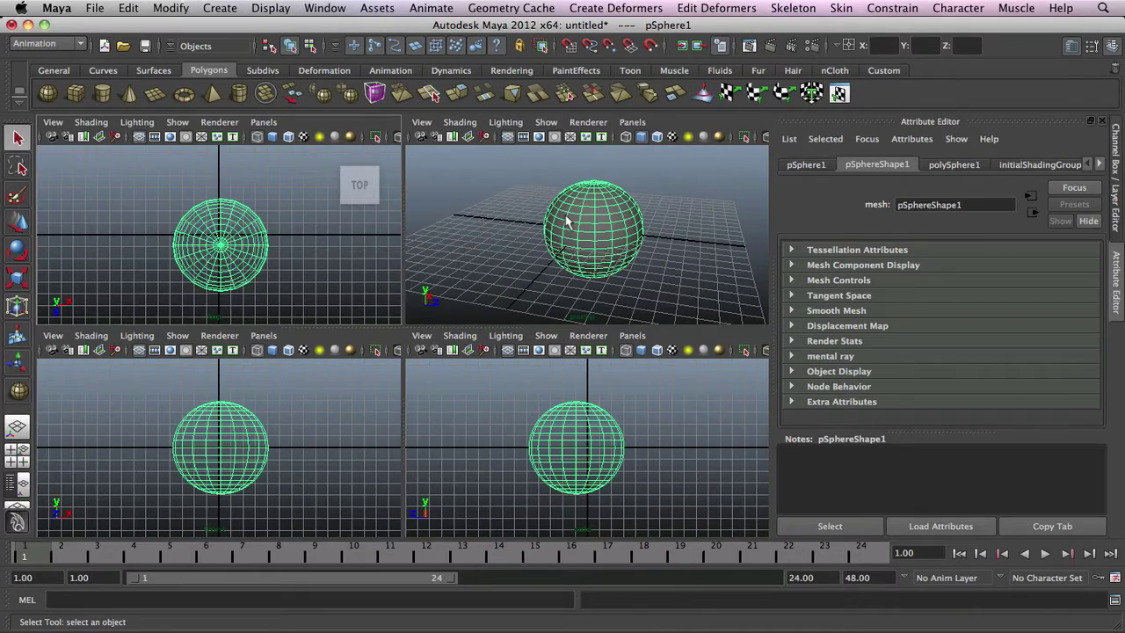
left_click_drag(566, 222, 615, 207, "alt")
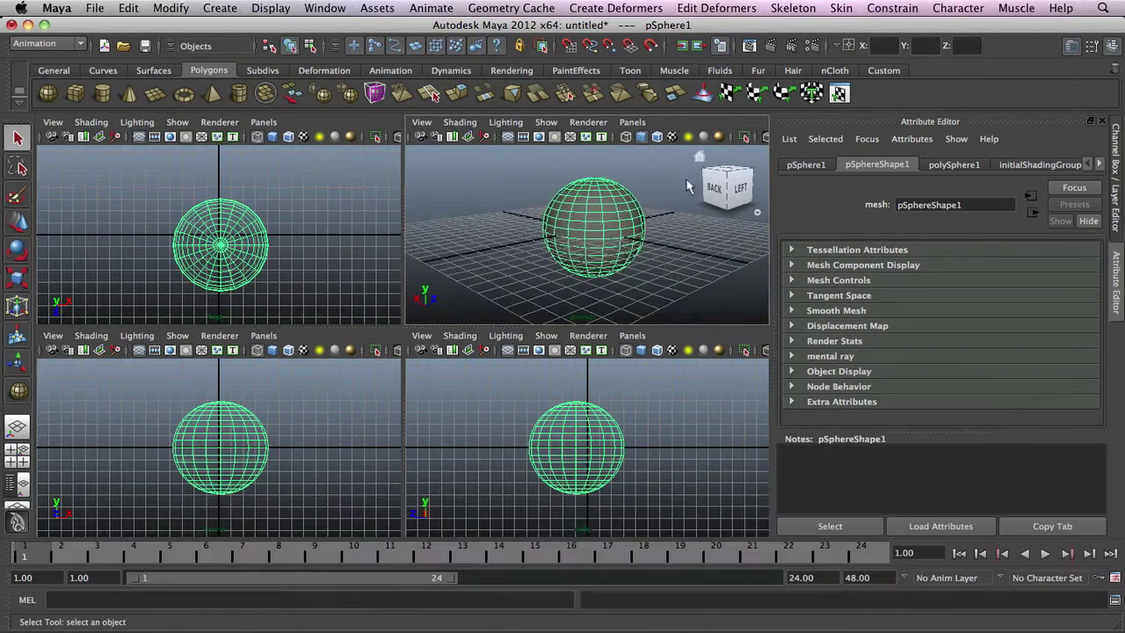
left_click(708, 188)
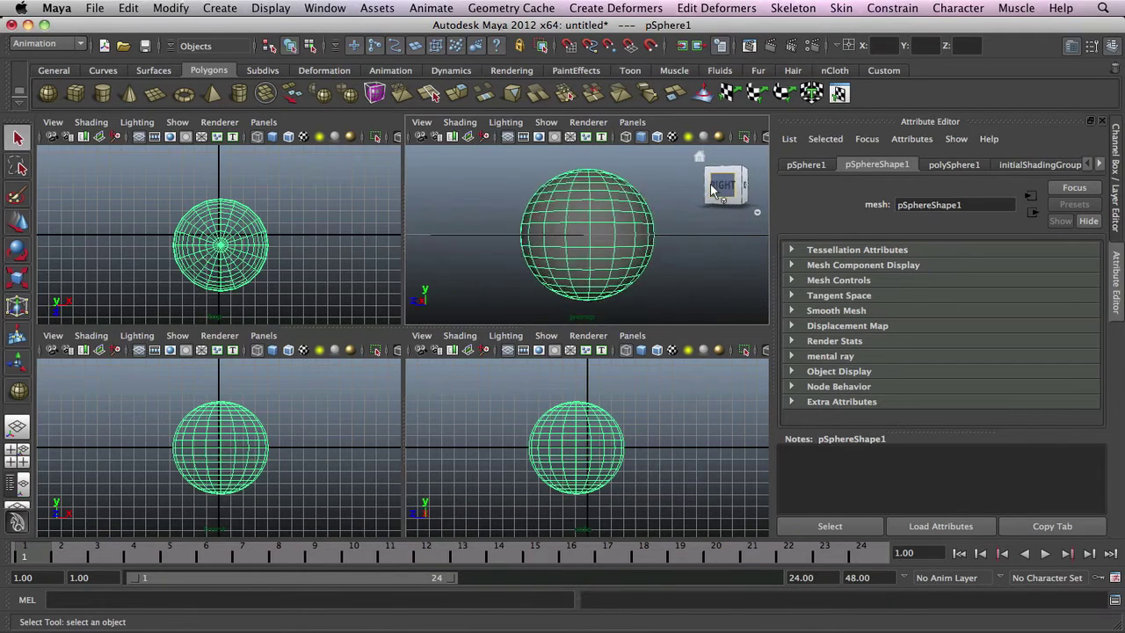
left_click(712, 189)
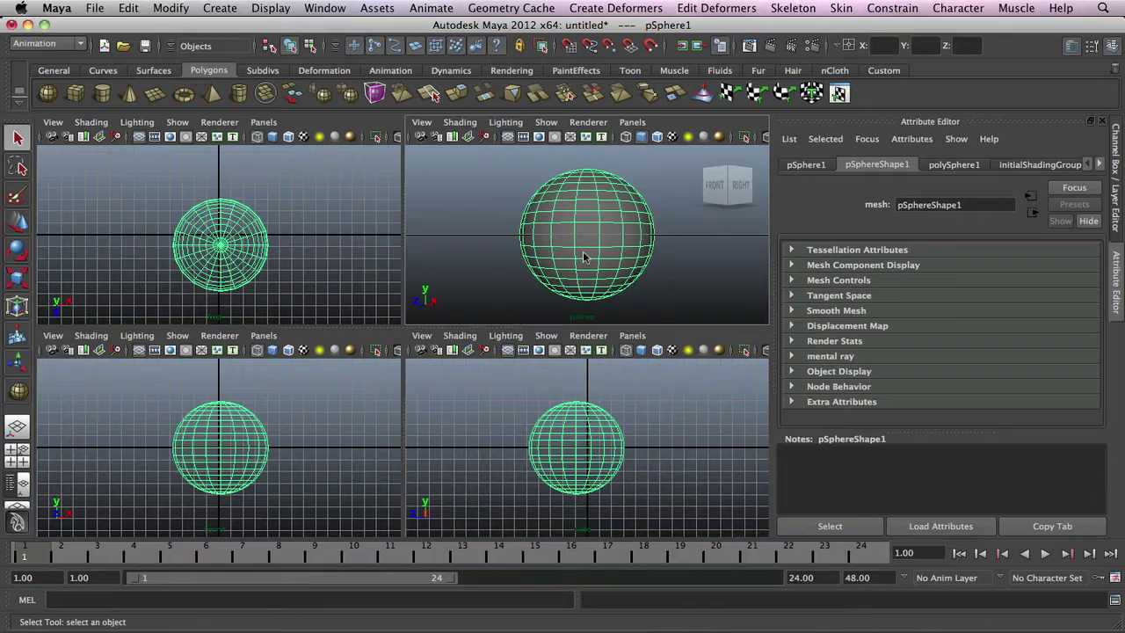
key("space")
Move the sphere straight up along the Y axis until its base rests on the ground grid
left_click(18, 226)
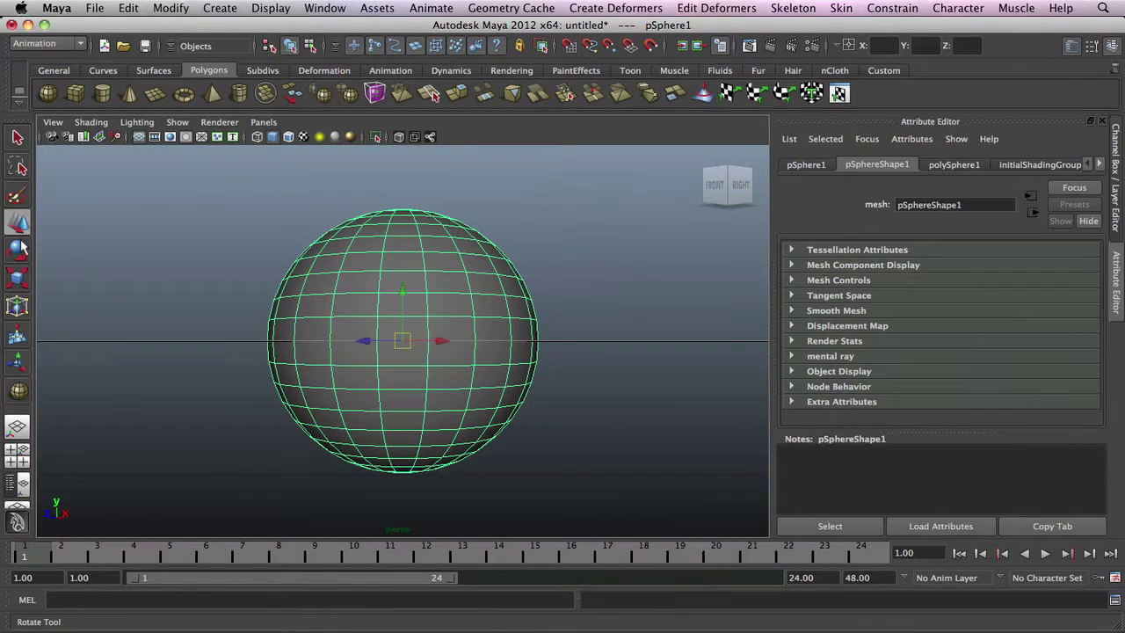
key("r")
left_click(19, 225)
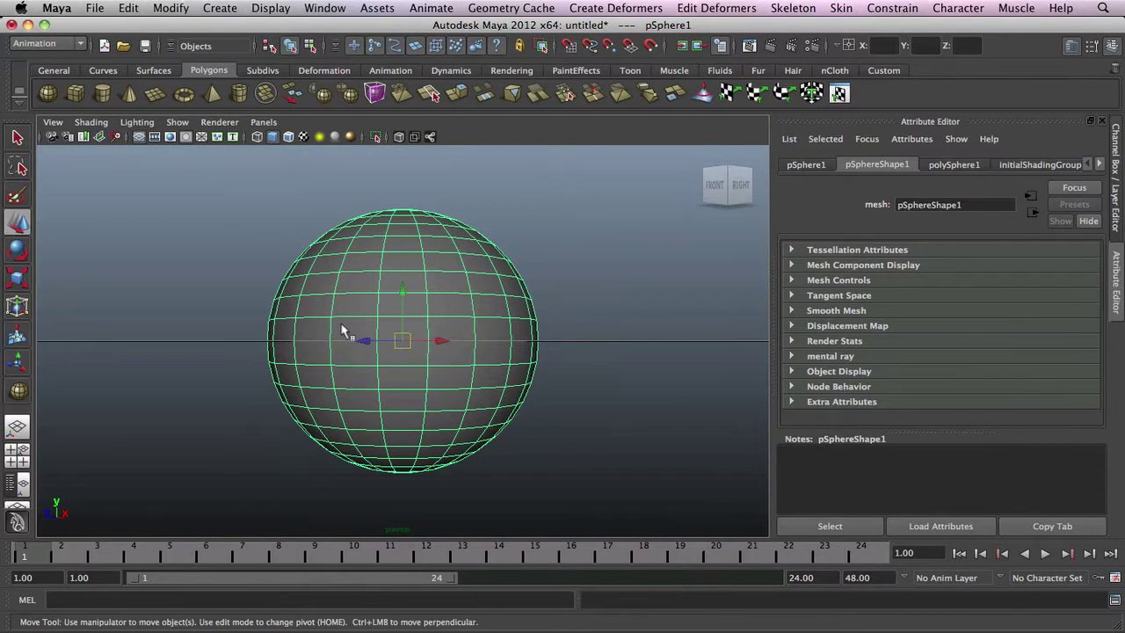
left_click_drag(407, 304, 407, 172)
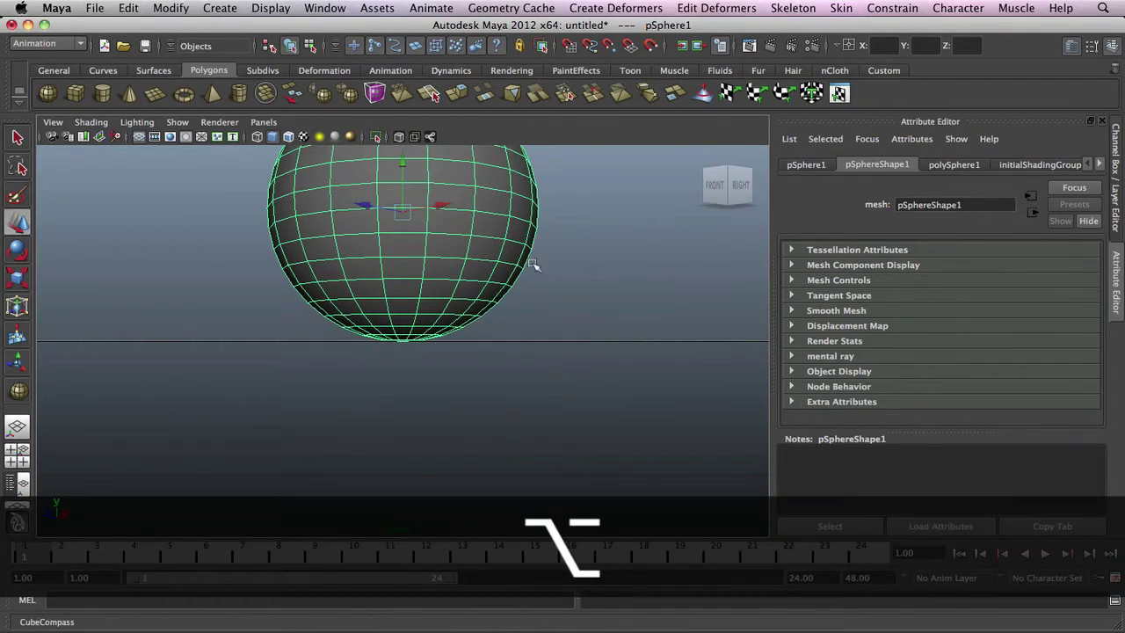
Transform the sphere into a tilted ellipsoid shifted slightly along the X axis, using Move, Rotate and Scale
left_click_drag(535, 261, 467, 271, "alt")
right_click_drag(468, 272, 449, 285, "alt")
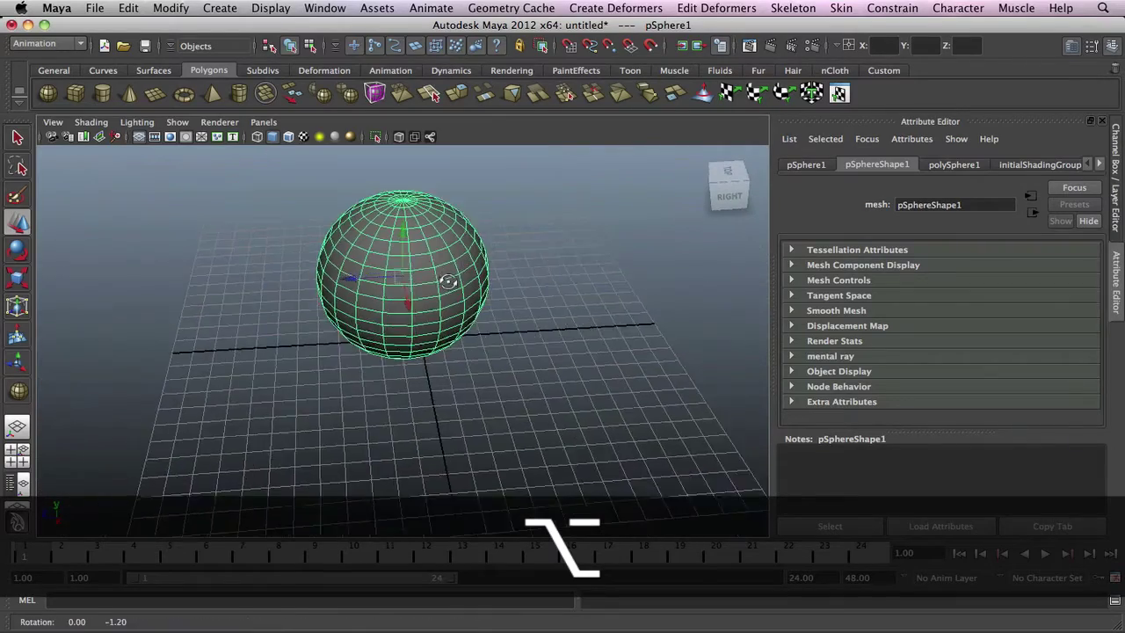
left_click_drag(454, 281, 519, 311, "alt")
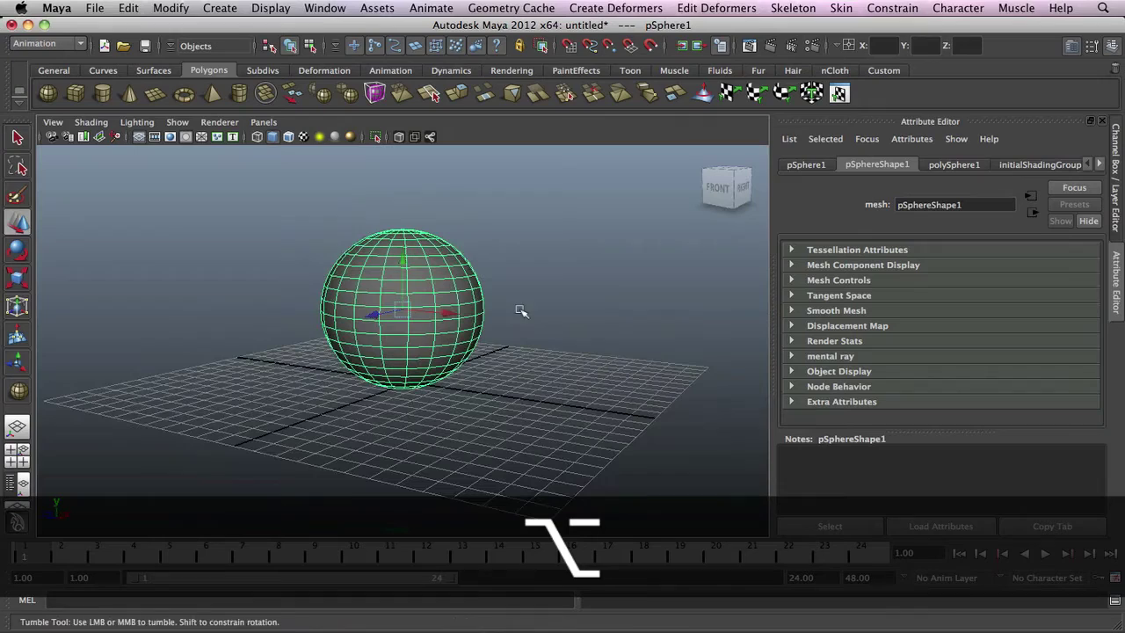
key("w")
mouse_move(425, 313)
left_mouse_down()
mouse_move(467, 315)
mouse_move(446, 314)
left_mouse_up()
key("e")
left_click_drag(463, 256, 385, 303)
key("r")
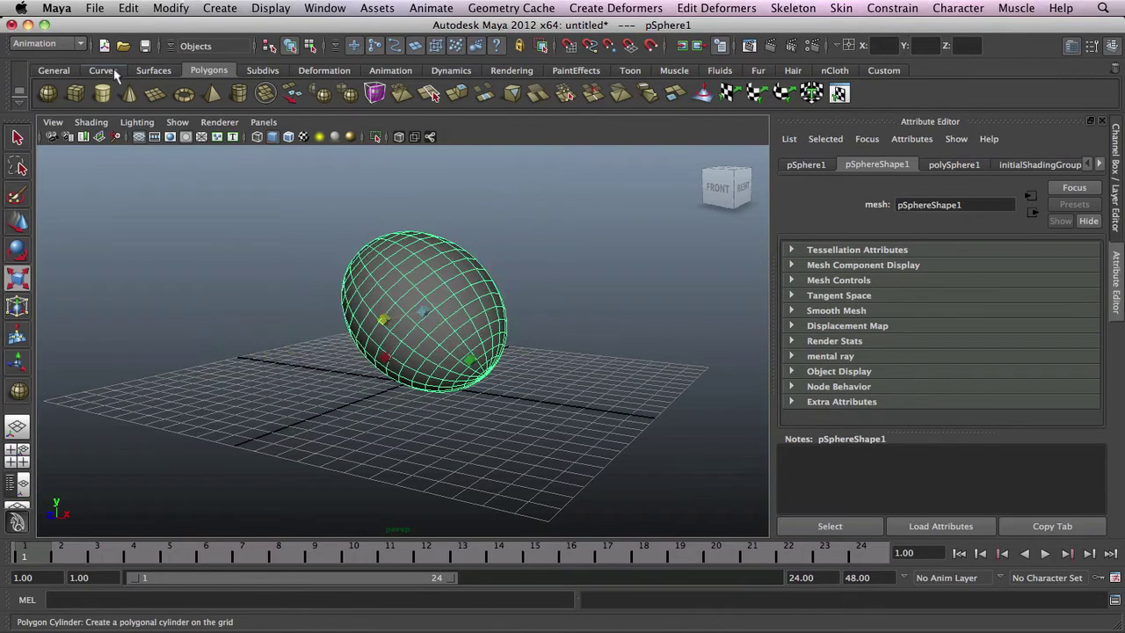
Create a large second polygon sphere near the grid's left corner, beside the tilted ellipsoid
left_click(161, 73)
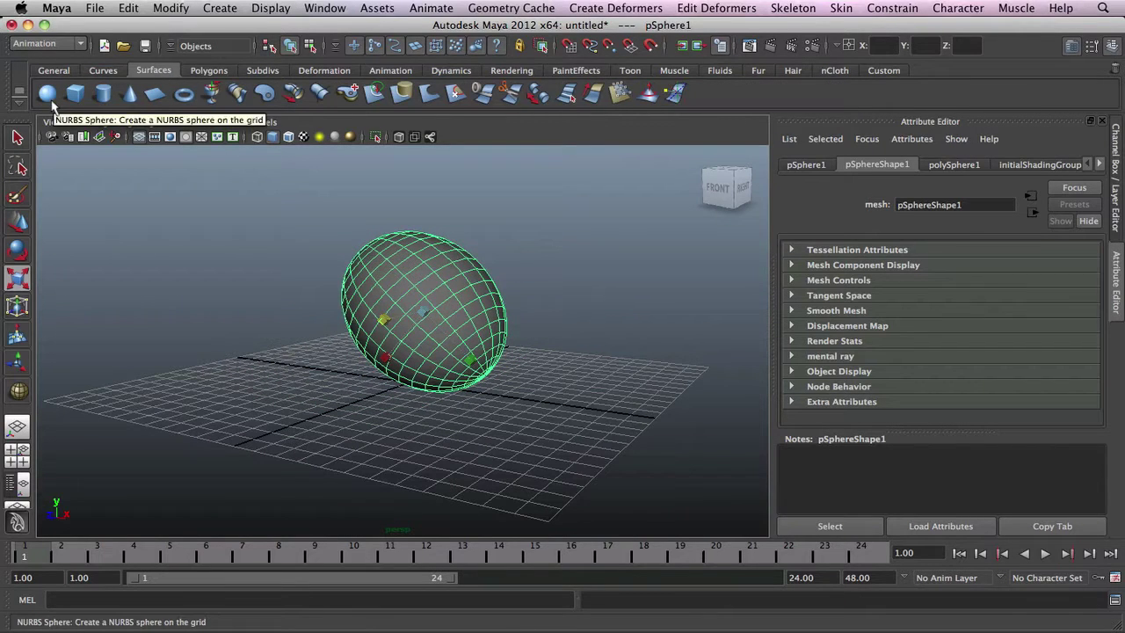
left_click(203, 72)
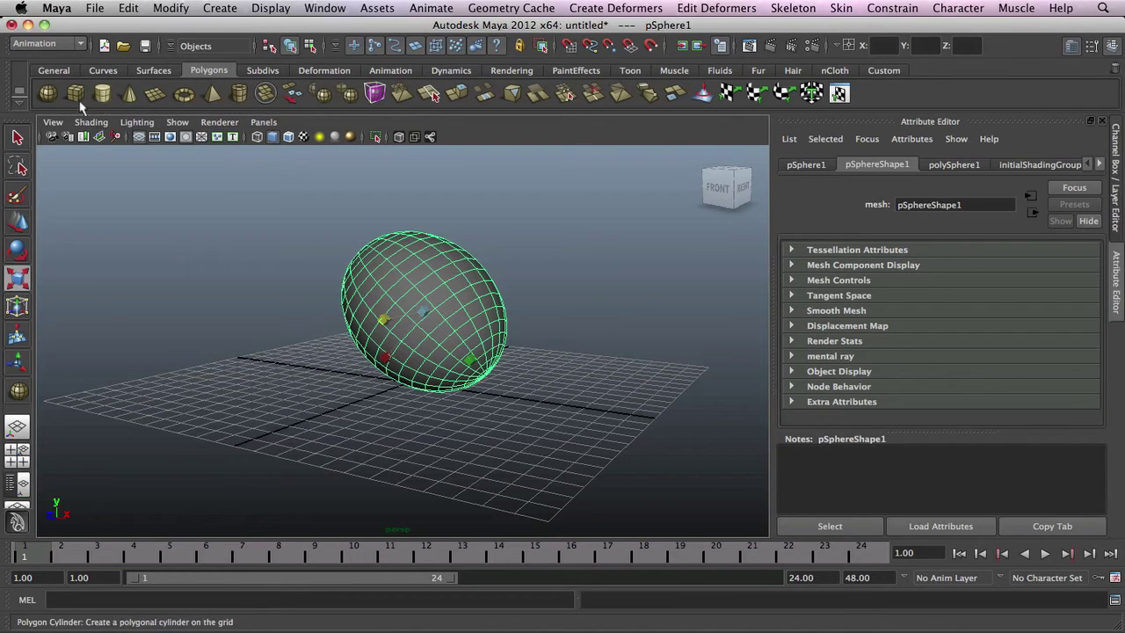
left_click(47, 97)
left_click_drag(188, 334, 218, 360)
Create a large NURBS sphere near the grid's right corner and a thin NURBS cube at about X 6.4, Z 5.5
left_click(154, 71)
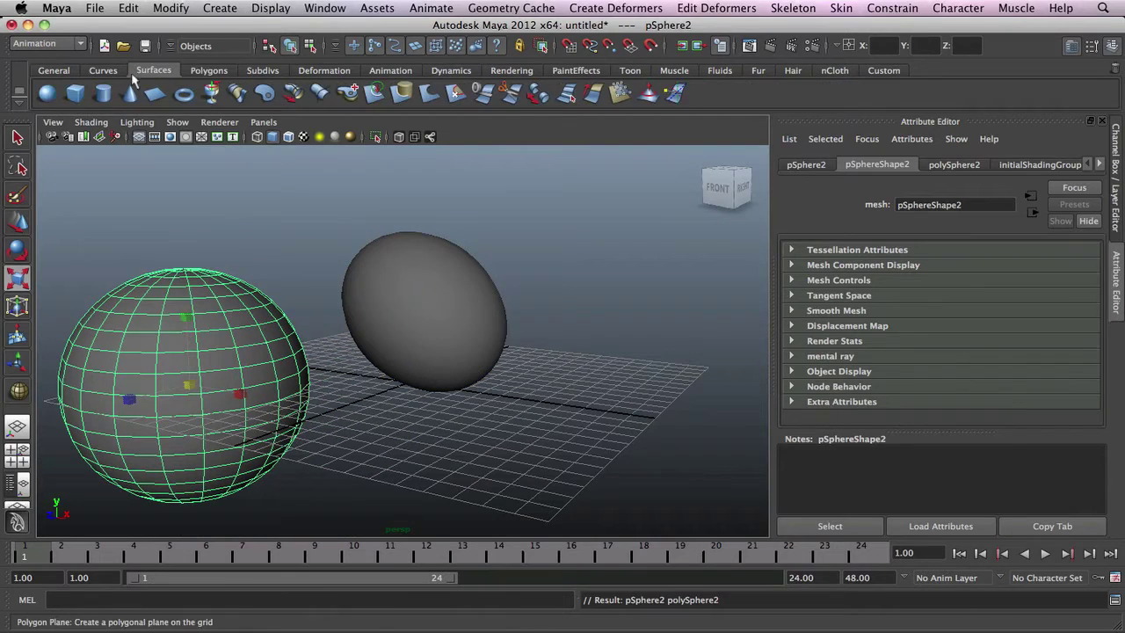
left_click(47, 93)
left_click_drag(654, 354, 673, 339)
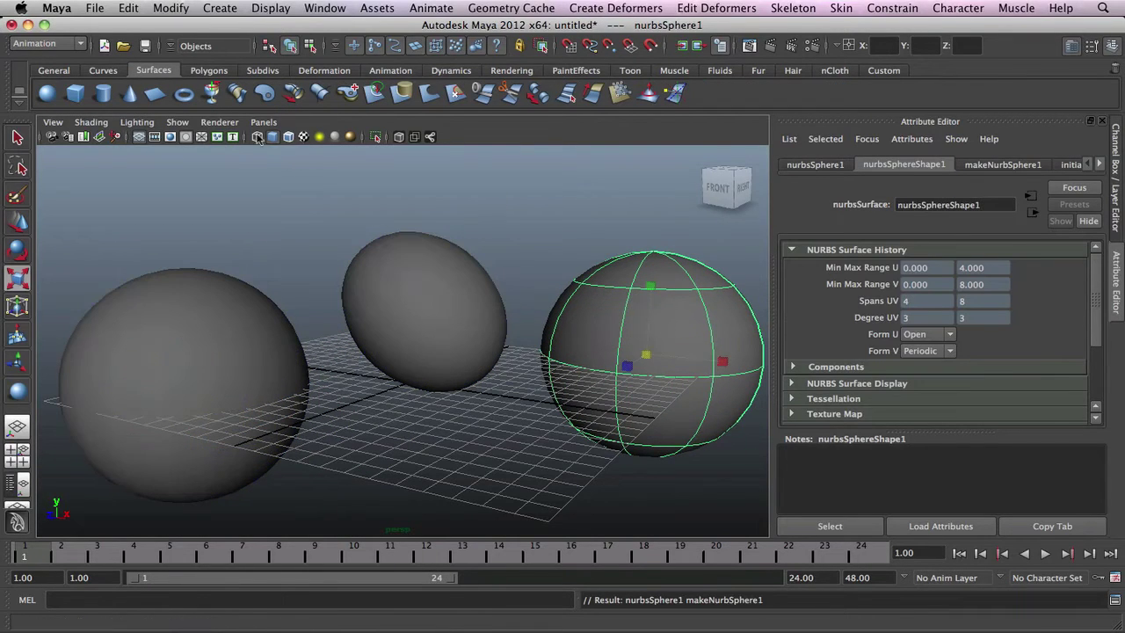
left_click(75, 93)
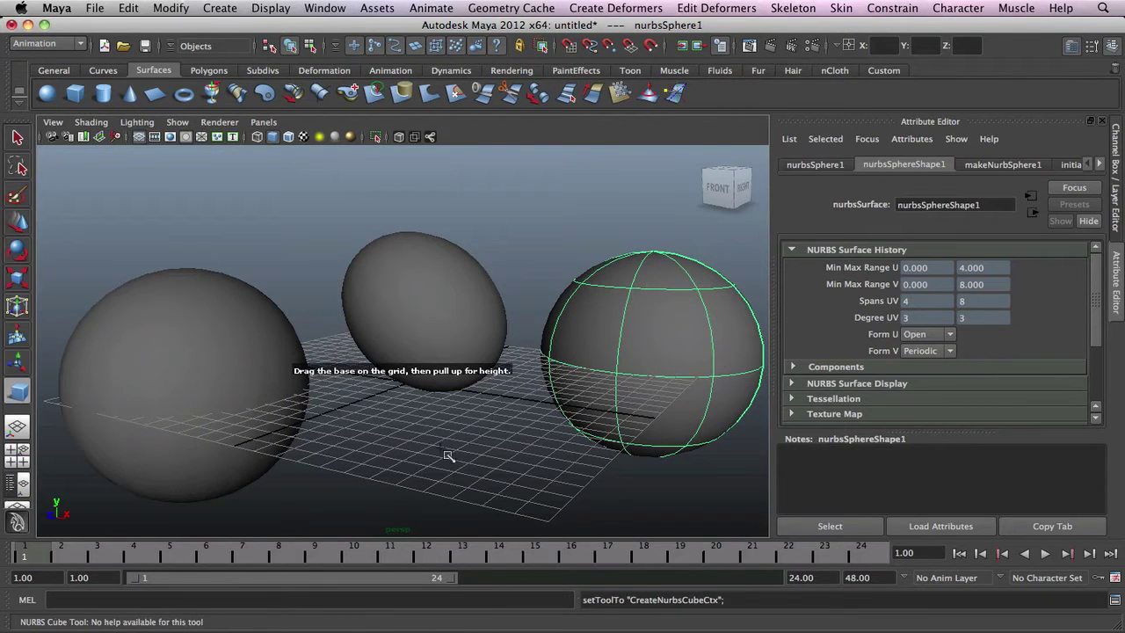
left_click_drag(439, 440, 484, 416)
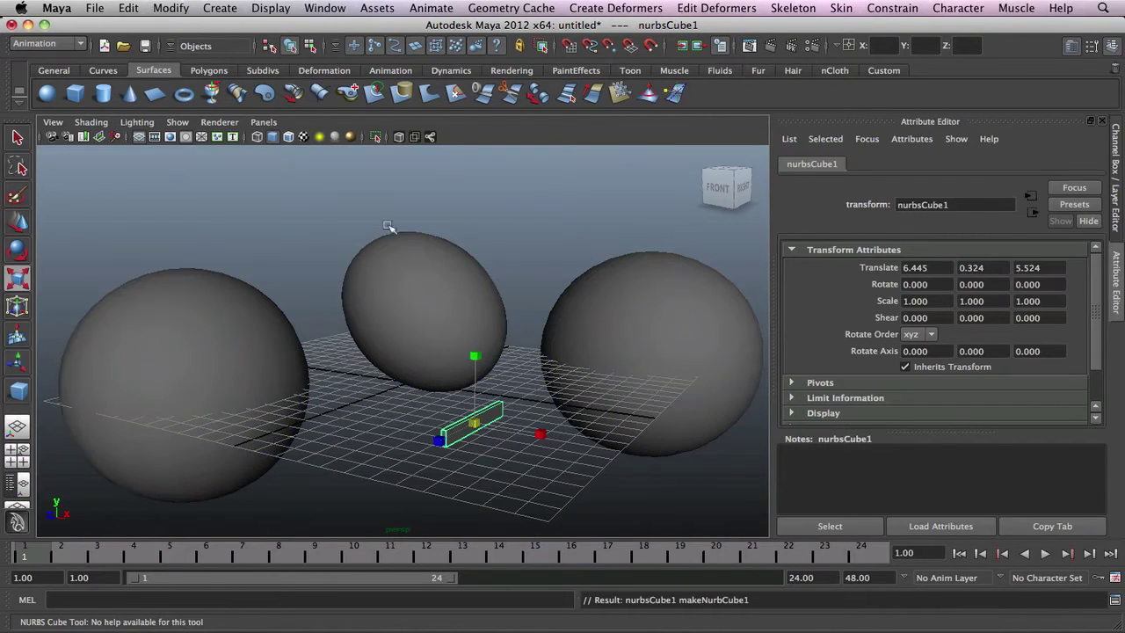
Create a tall NURBS cone at about X 1.9, Z 8.0 on the grid, and delete it again
left_click(220, 8)
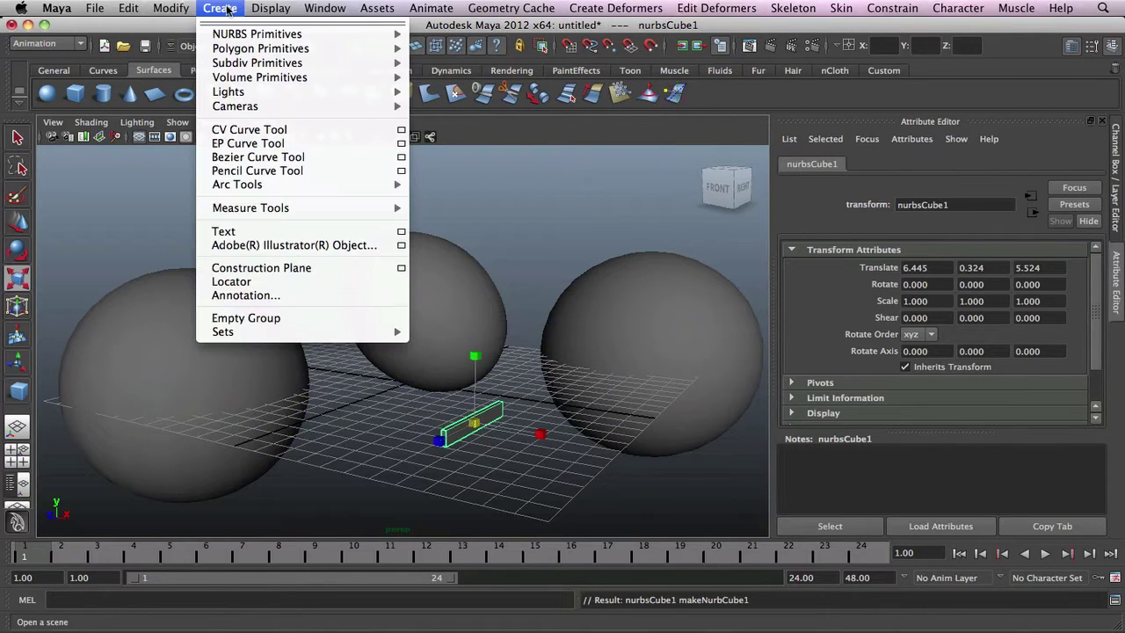
mouse_move(263, 33)
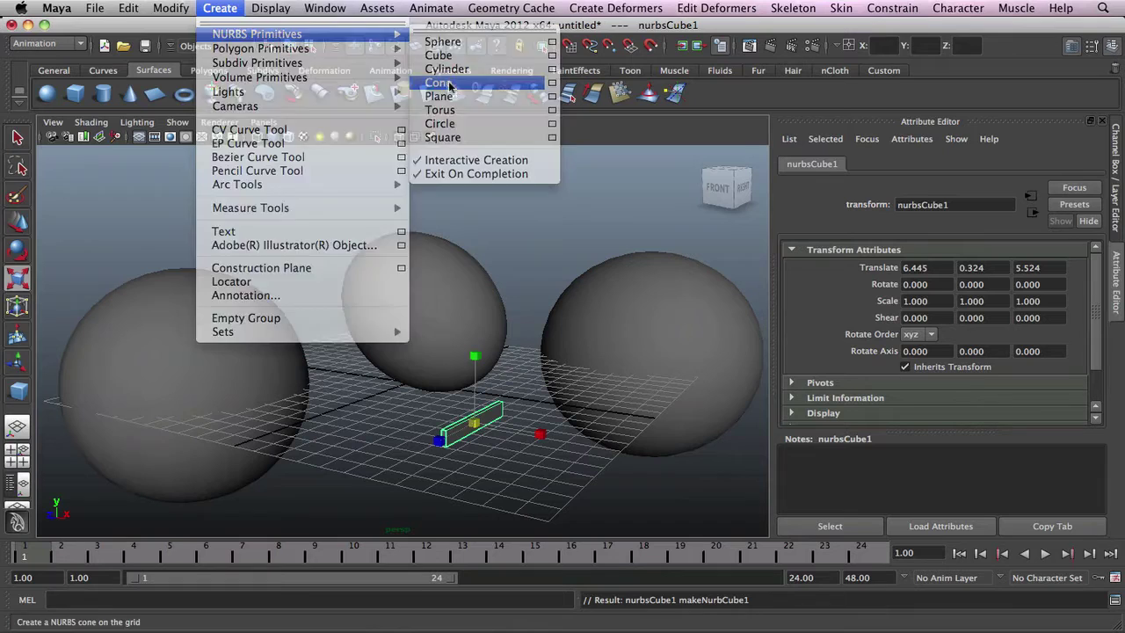
left_click(444, 82)
left_click_drag(349, 434, 341, 303)
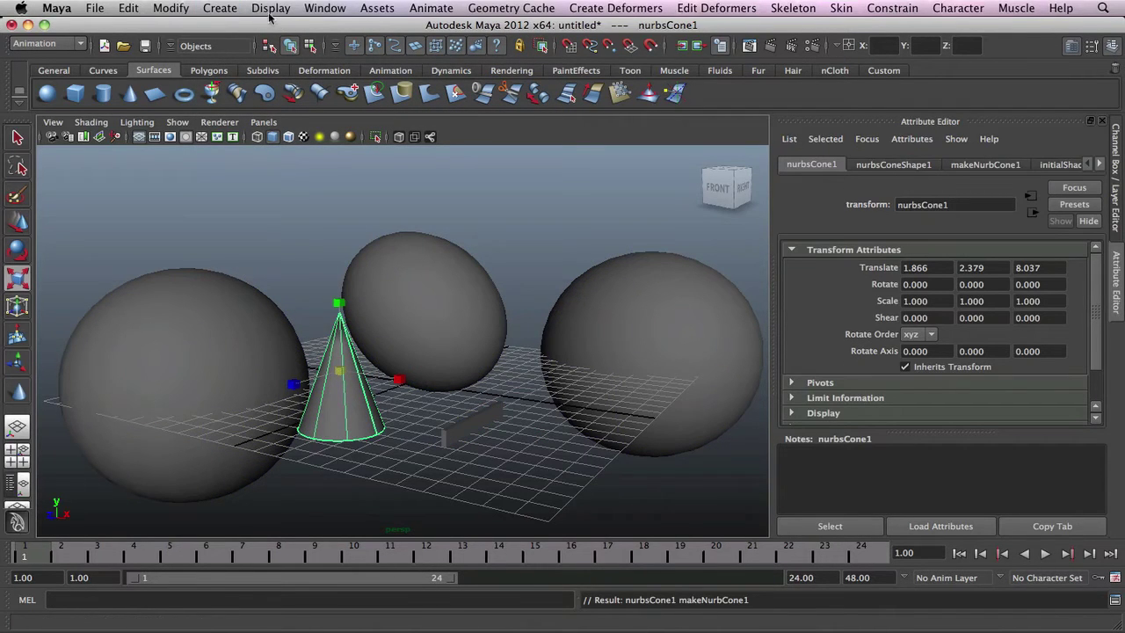
key("Delete")
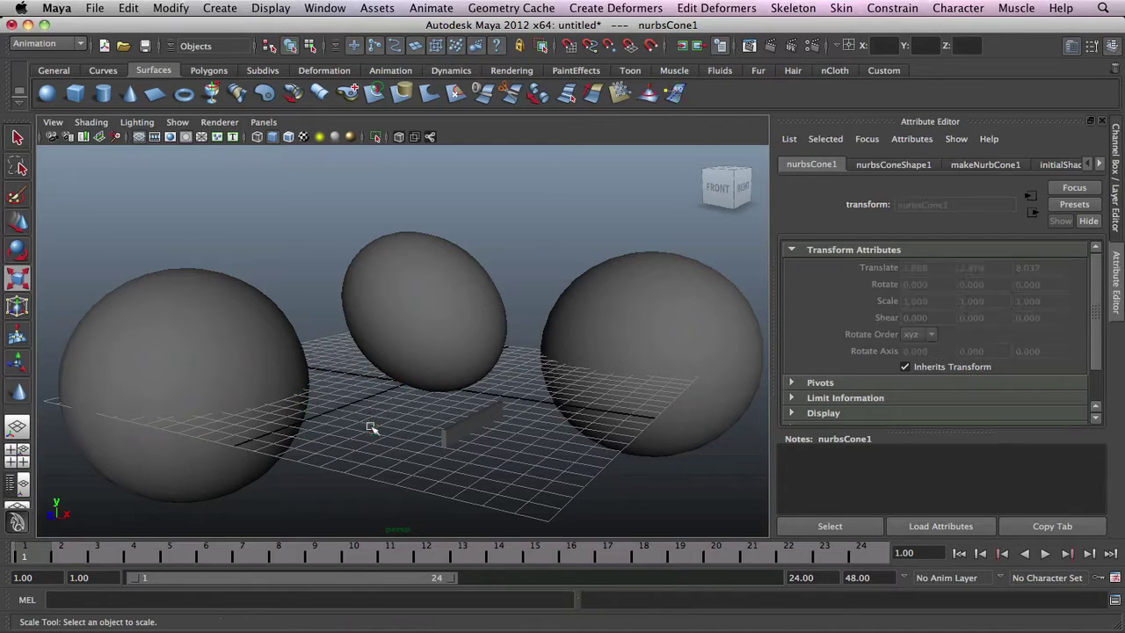
Delete the tilted polygon ellipsoid and the NURBS sphere, keeping the second polygon sphere
left_click(230, 409)
left_click(468, 314)
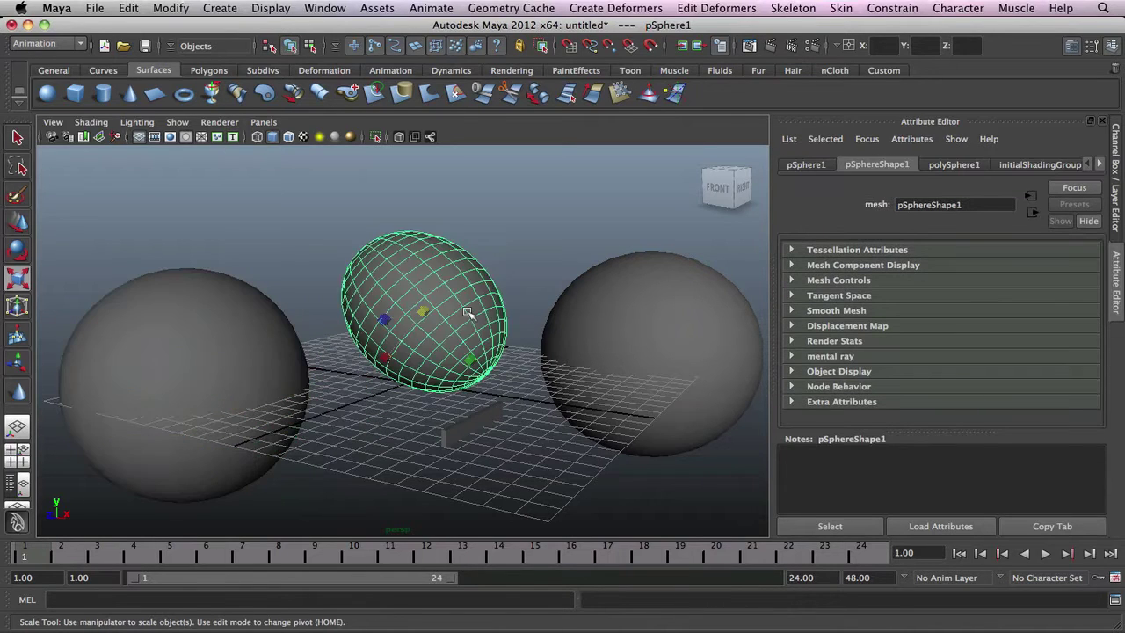
key("Delete")
left_click(653, 329)
key("Delete")
Delete the thin NURBS cube, removing its front surface first and the remaining sides after it
left_click(484, 425)
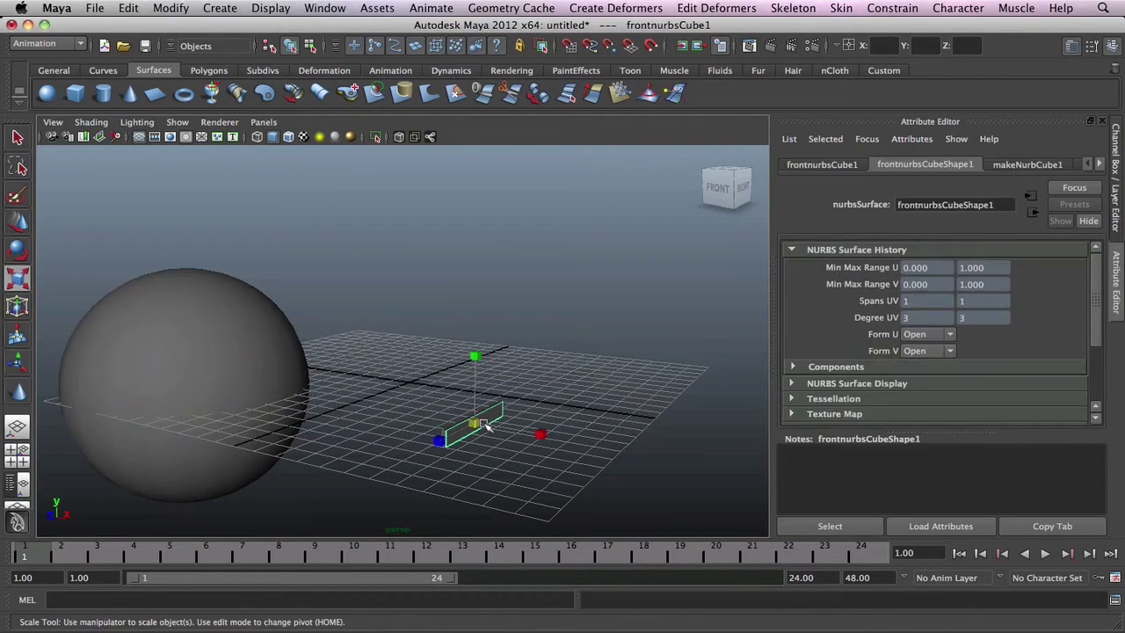
key("Delete")
left_click(238, 366)
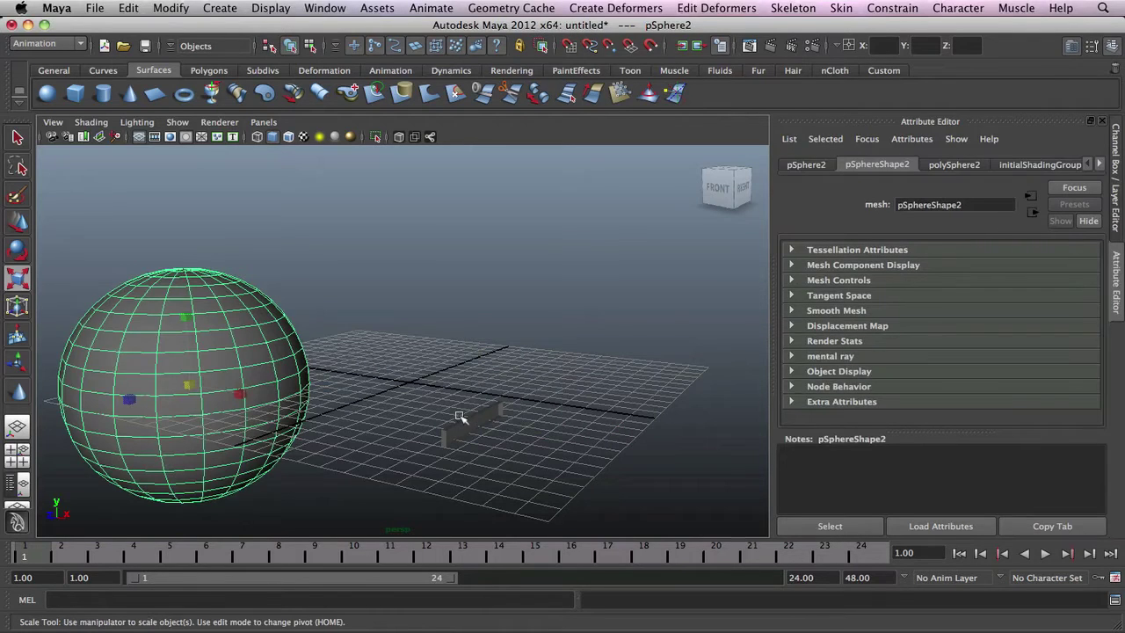
left_click(466, 426)
key("Delete")
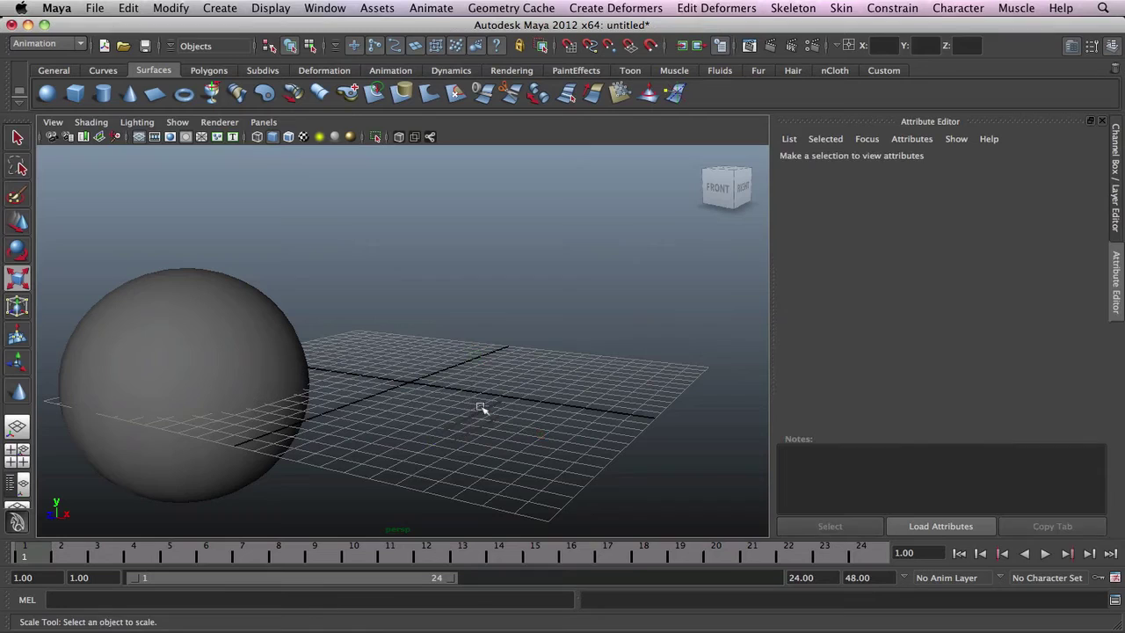
Move the remaining polygon sphere up and over the middle of the grid with the Move tool
left_click(482, 409)
key("Delete")
left_click(204, 328)
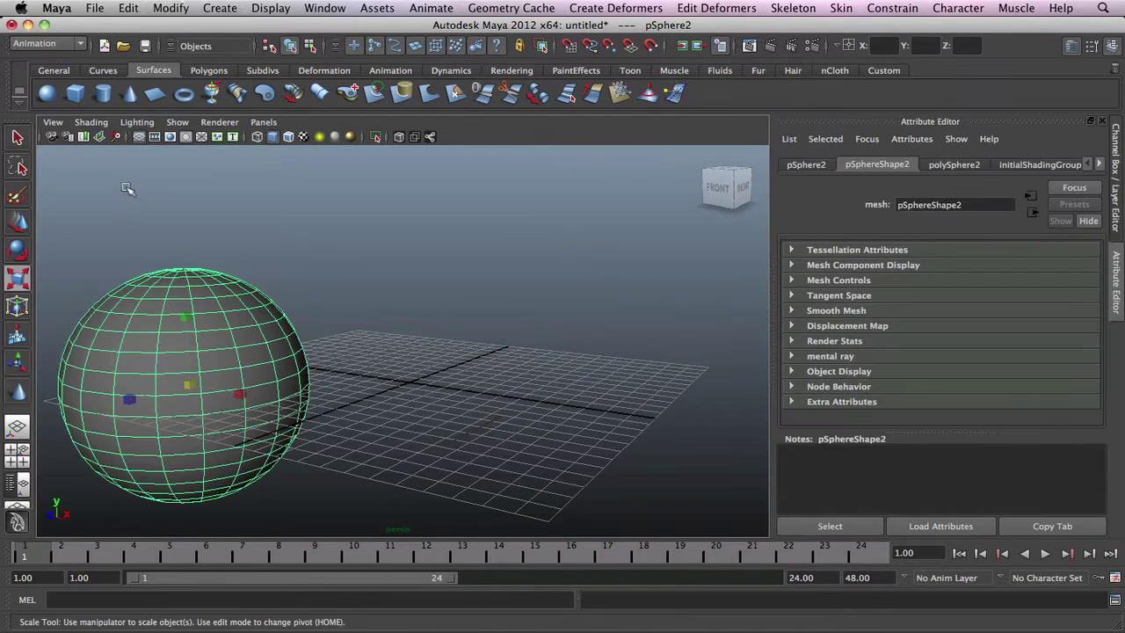
key("w")
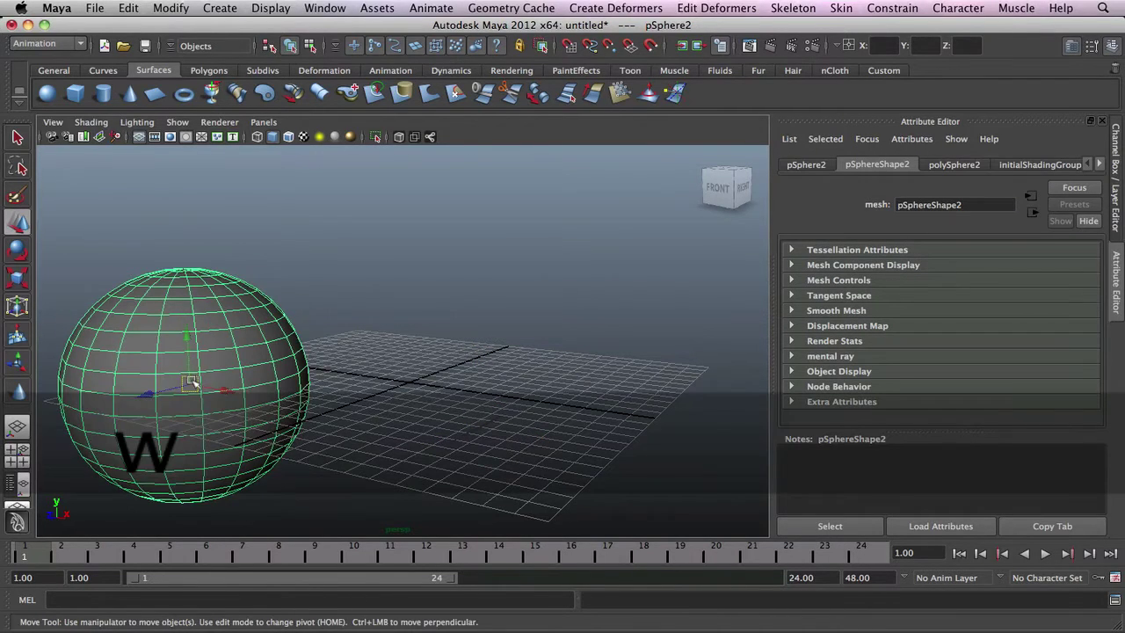
left_click_drag(192, 384, 384, 259)
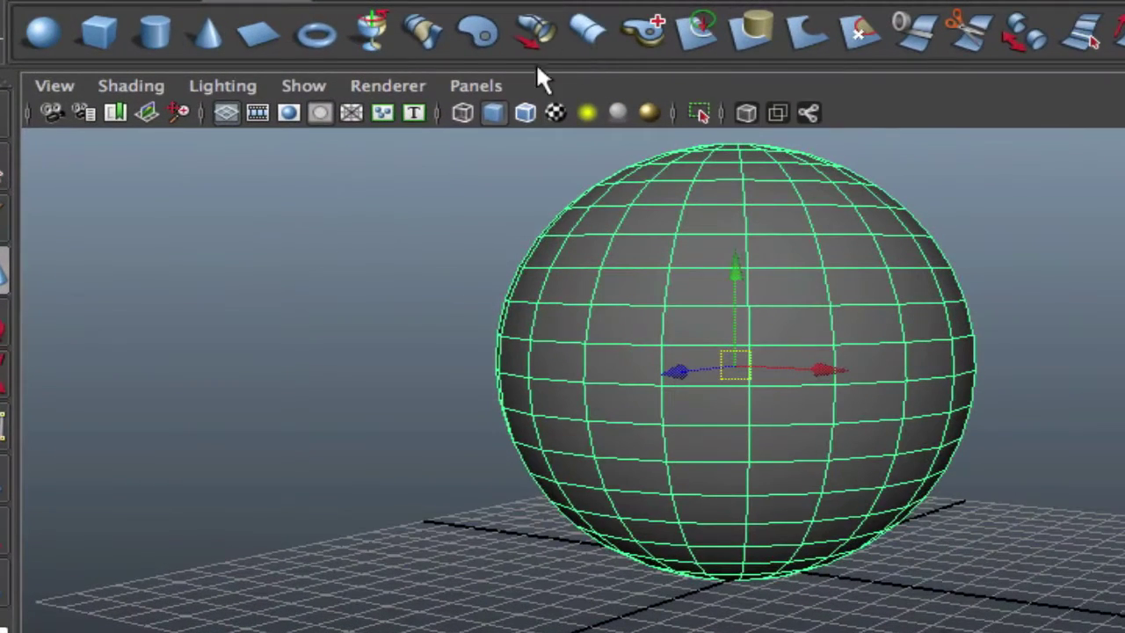
Compare the wireframe and smooth-shaded viewport displays on the sphere, ending in smooth shading
left_click(462, 112)
key("5")
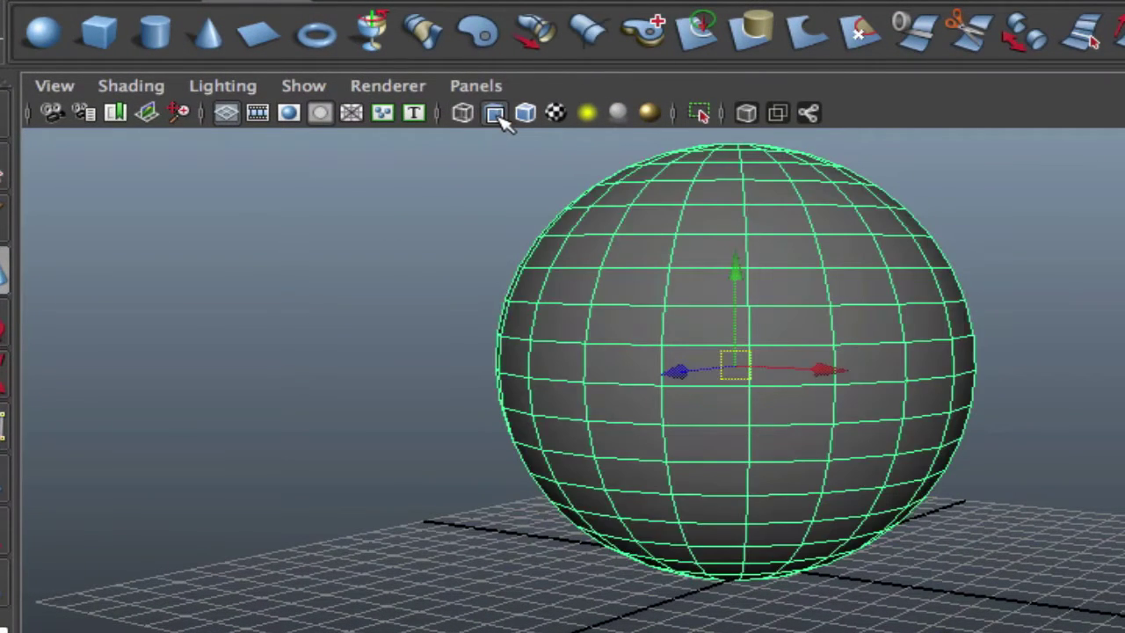
key("4")
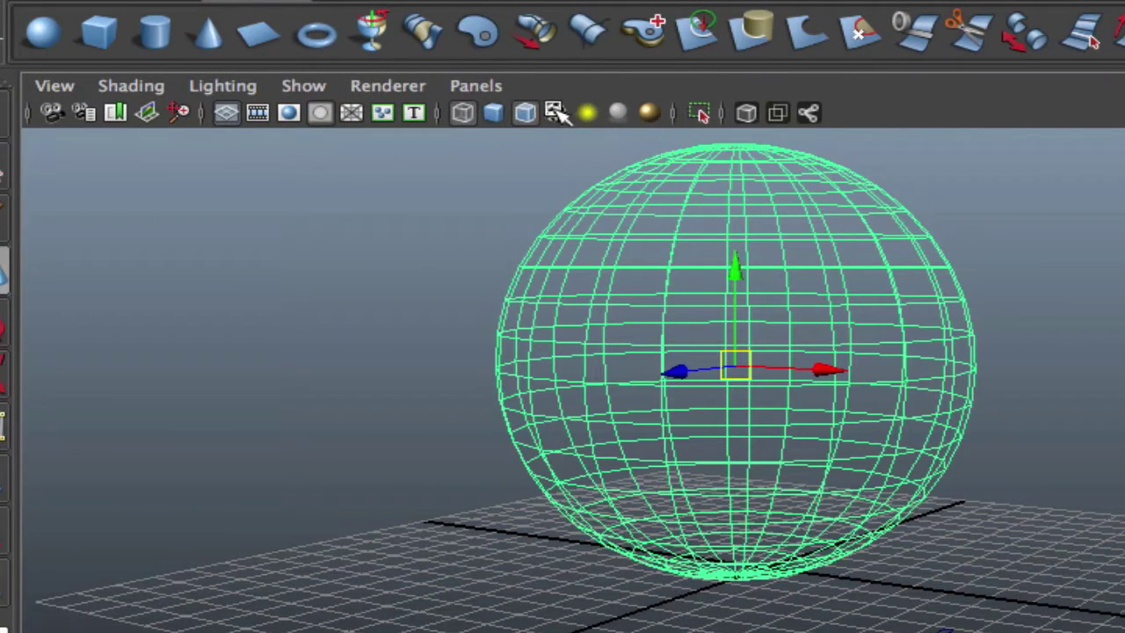
left_click(493, 114)
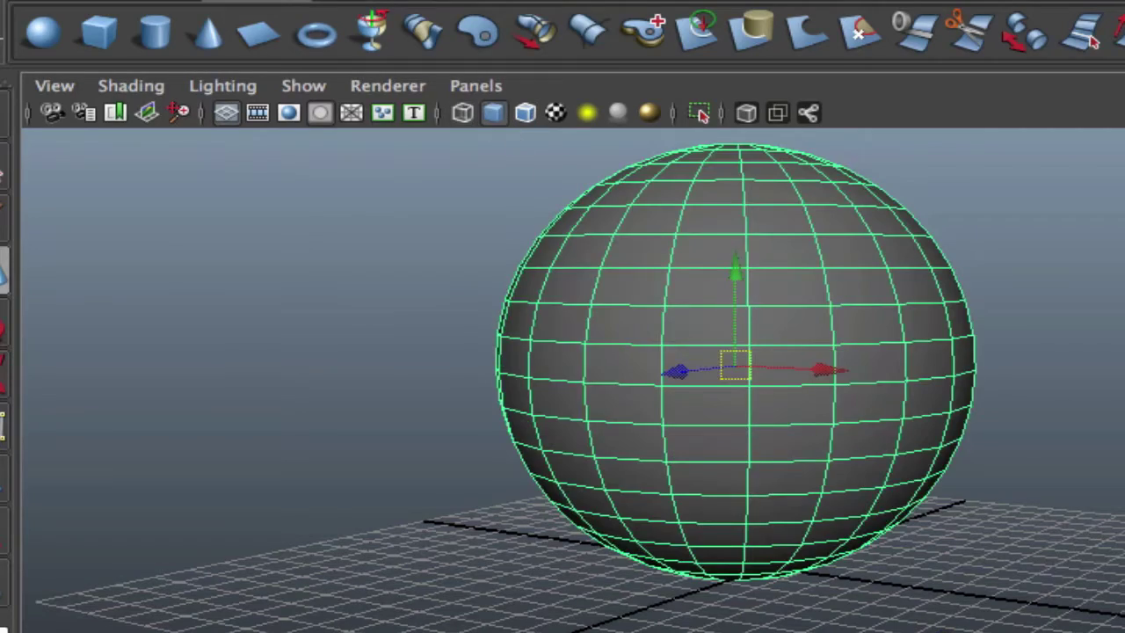
Compare display smoothness levels 1, 2 and 3 on the selected sphere, finishing at level 1
key("1")
key("2")
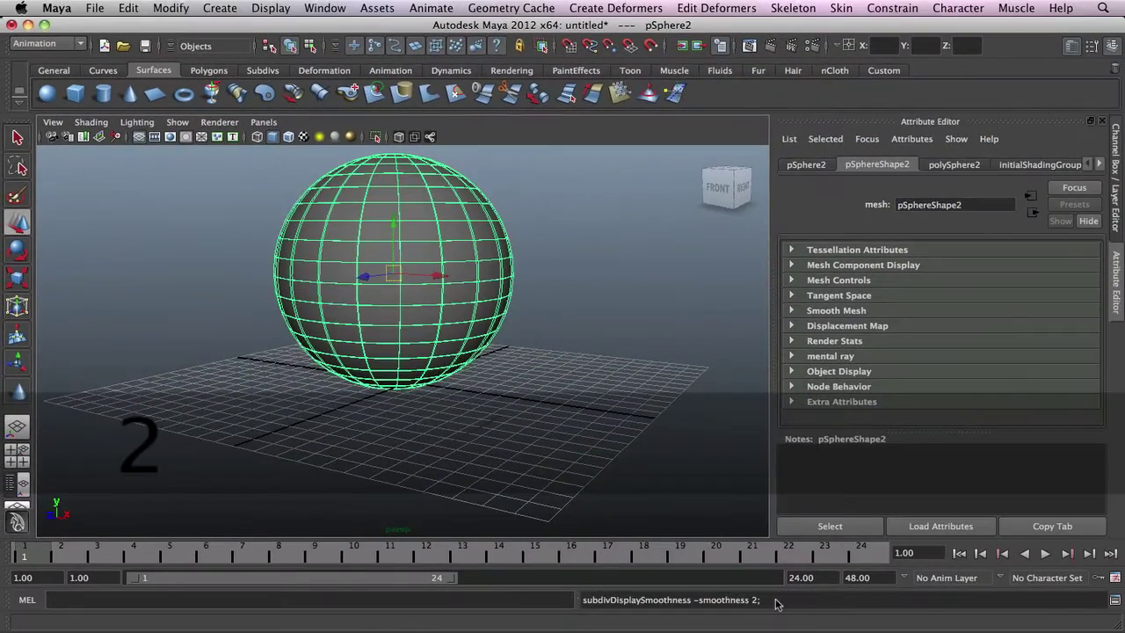
key("3")
key("2")
key("1")
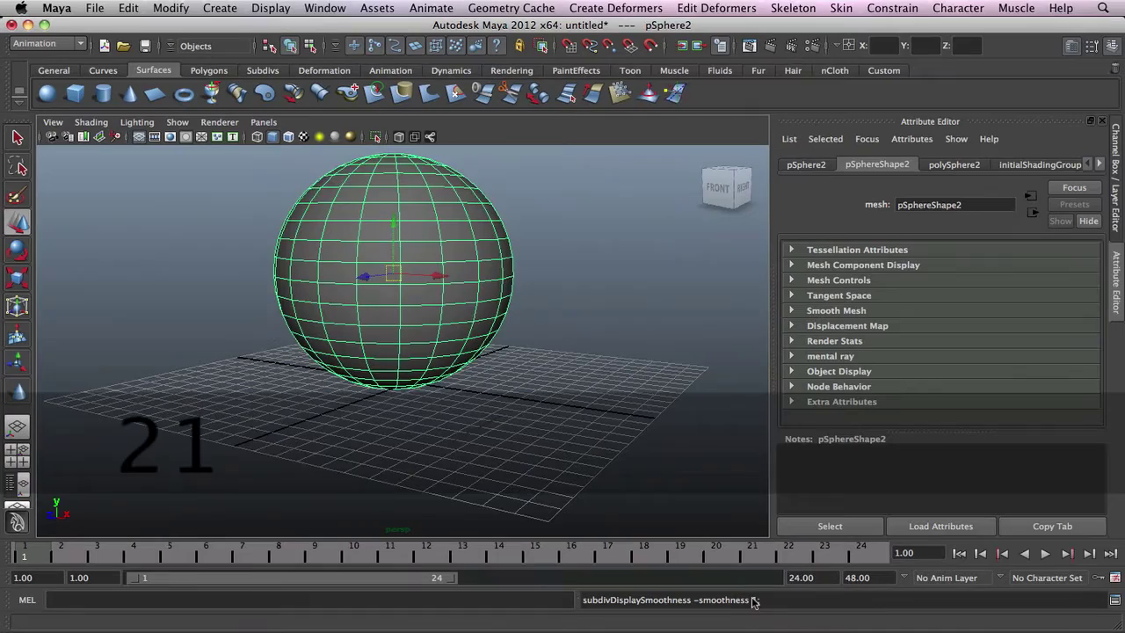
key("2")
key("3")
key("1")
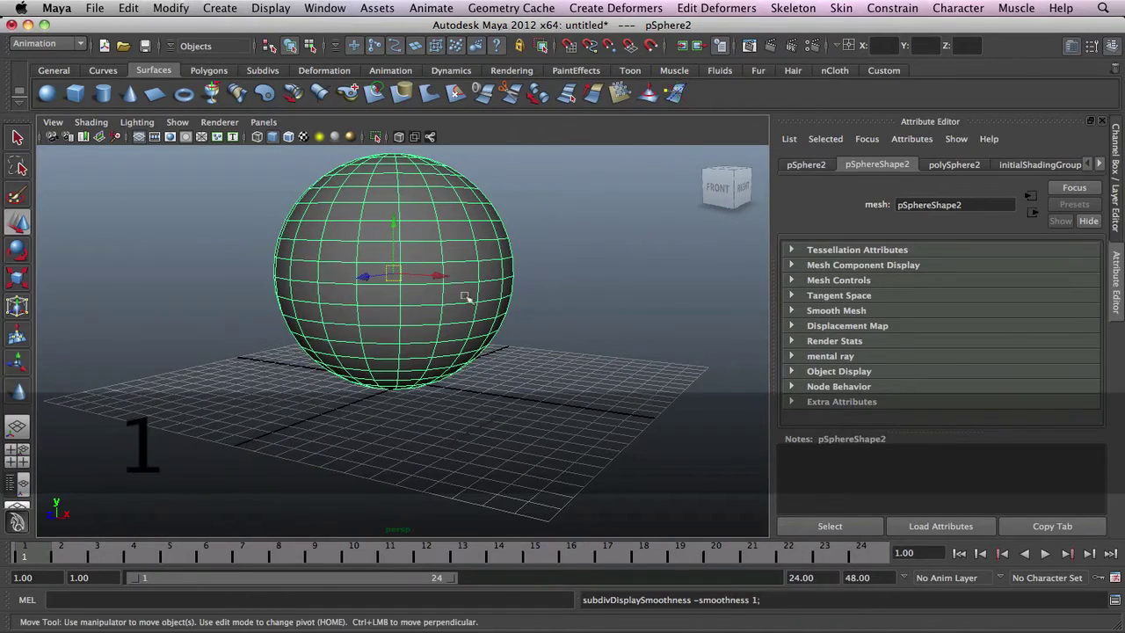
Reposition the polygon sphere over the grid origin and raise it to about Y 5.7 in the right view
scroll(460, 299, "down", 3)
scroll(407, 269, "up", 2)
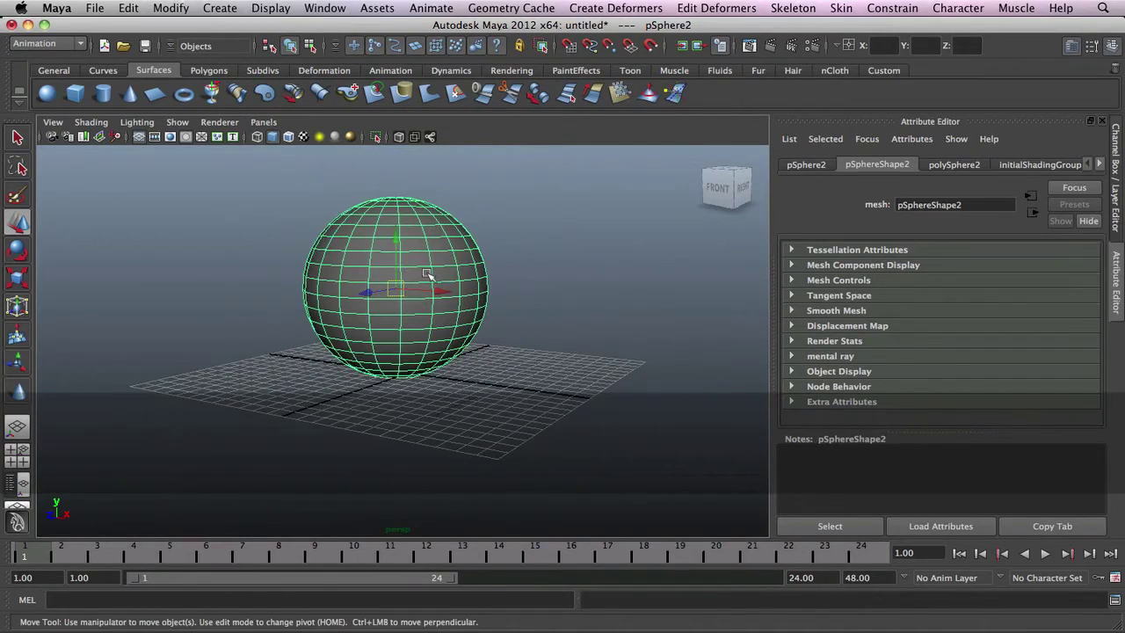
left_click_drag(428, 275, 301, 347, "alt")
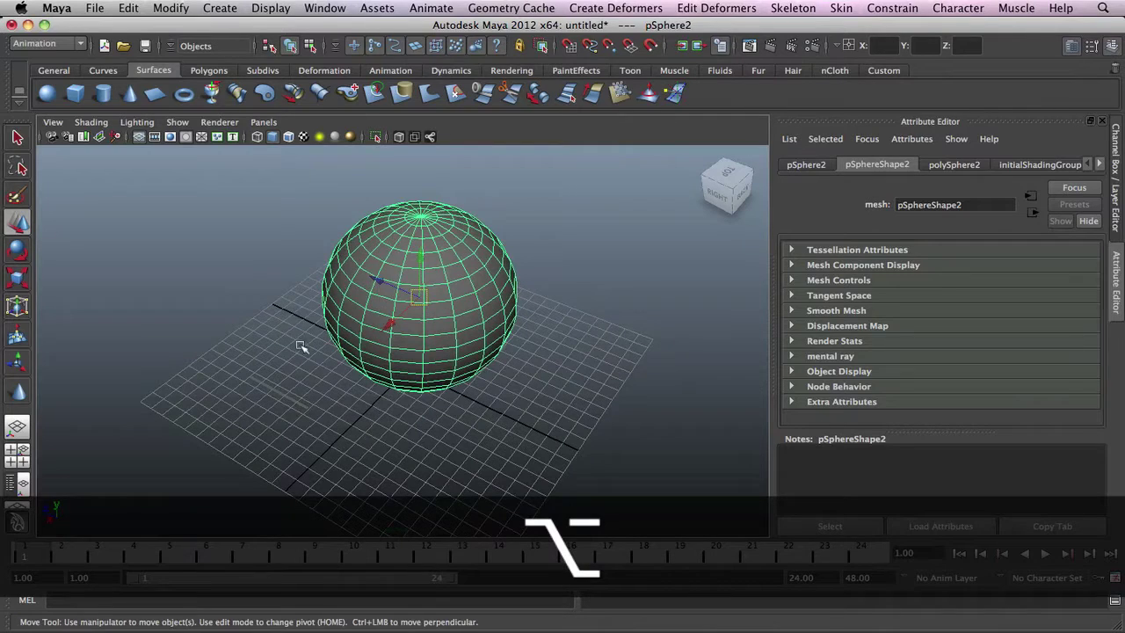
left_click(287, 393)
left_click(369, 374)
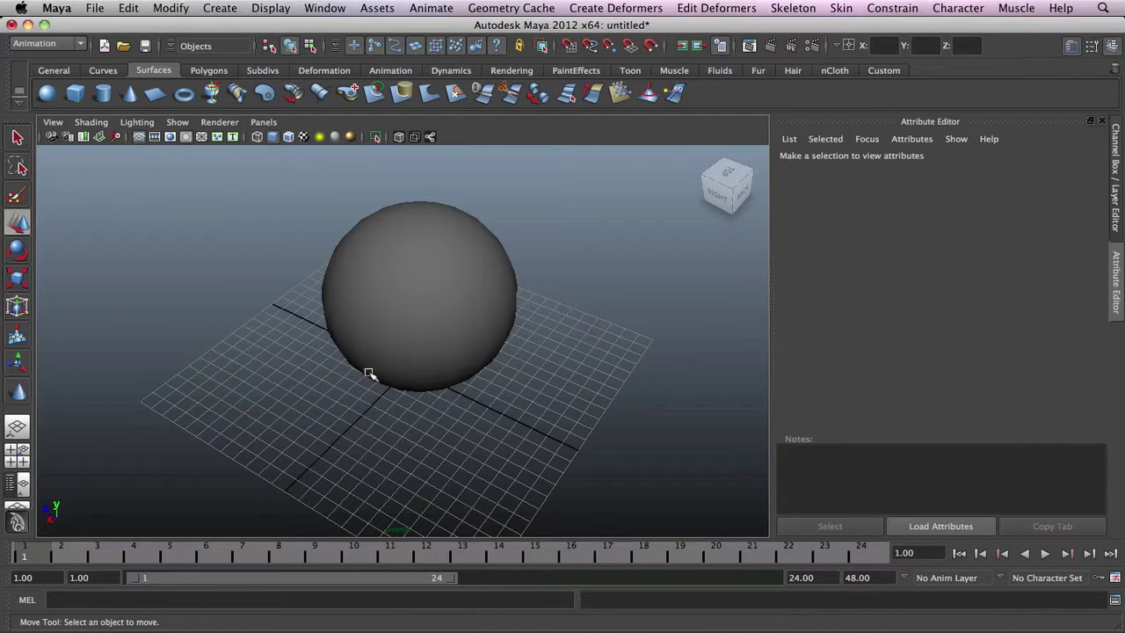
left_click(427, 271)
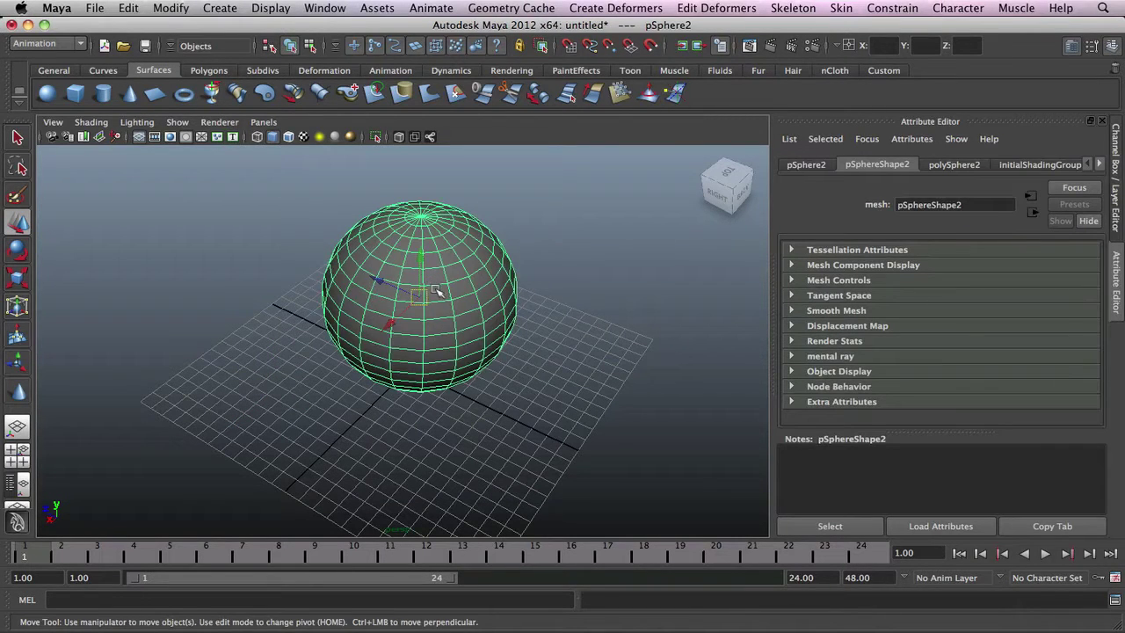
left_click_drag(420, 297, 477, 279)
left_click(738, 190)
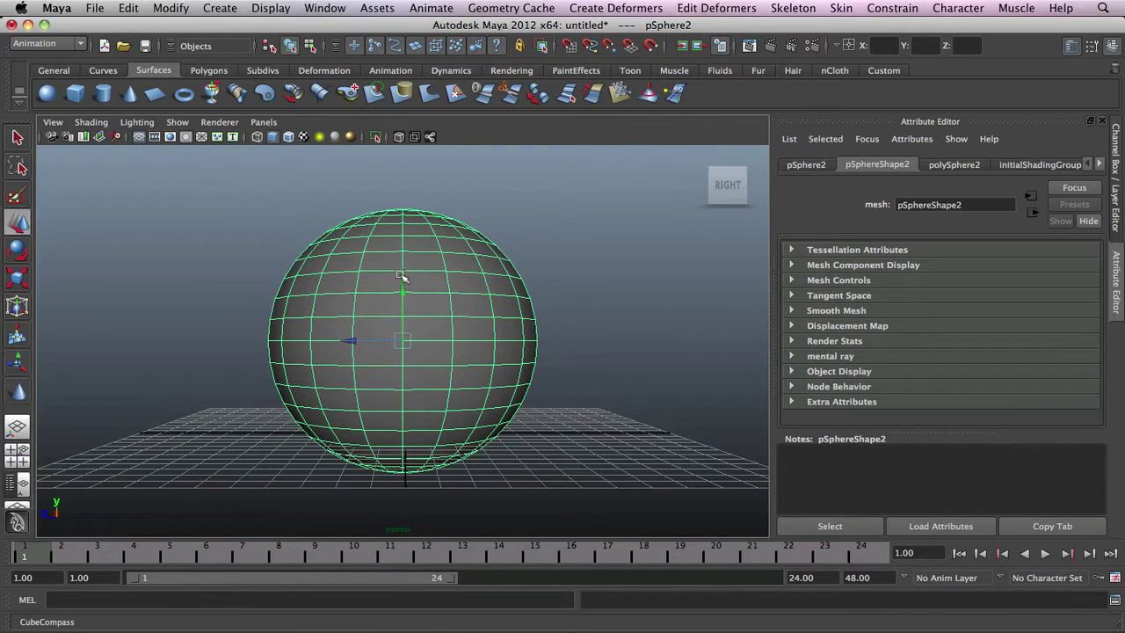
left_click_drag(402, 295, 401, 264)
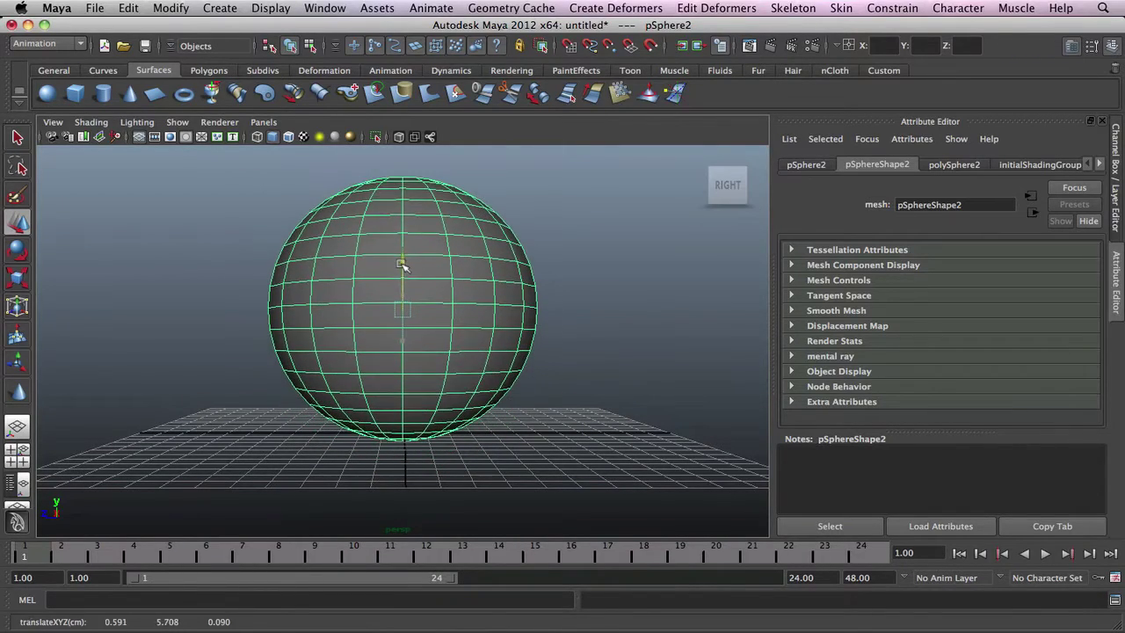
Switch the sphere to face selection and select single faces, followed by a block of faces on its right-view side
right_click_drag(402, 282, 403, 308)
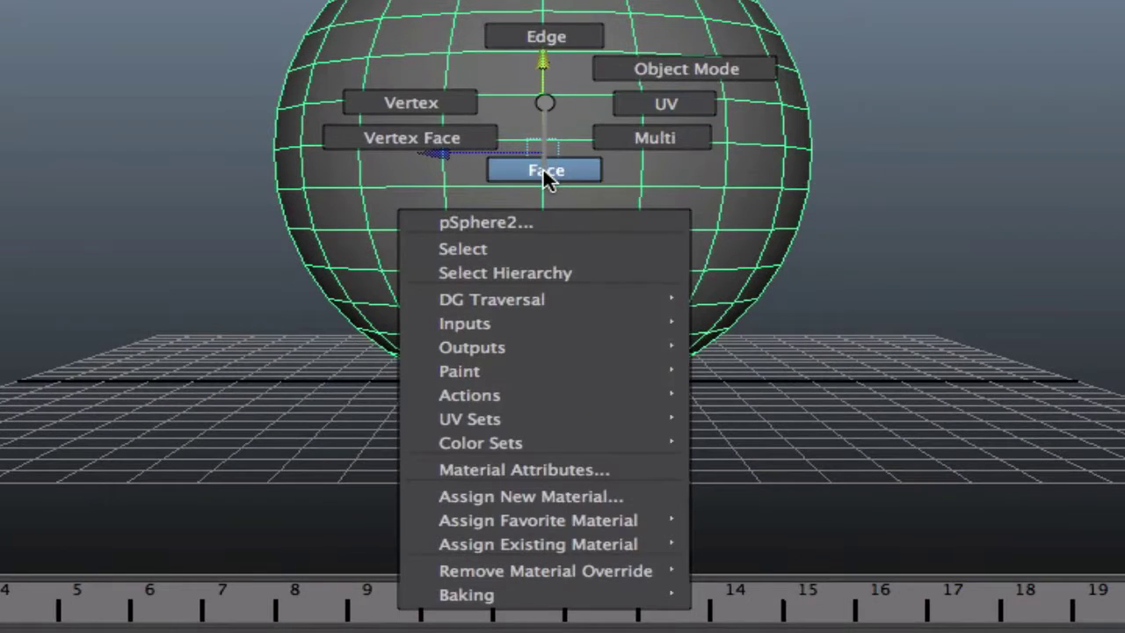
right_click_drag(545, 176, 539, 170)
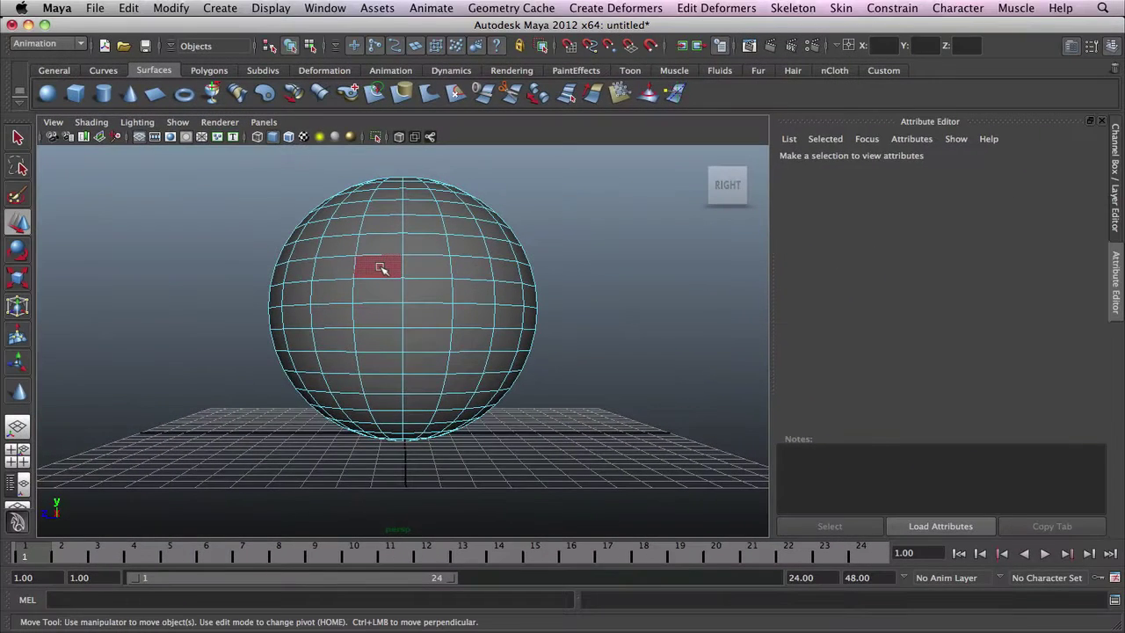
left_click(389, 251)
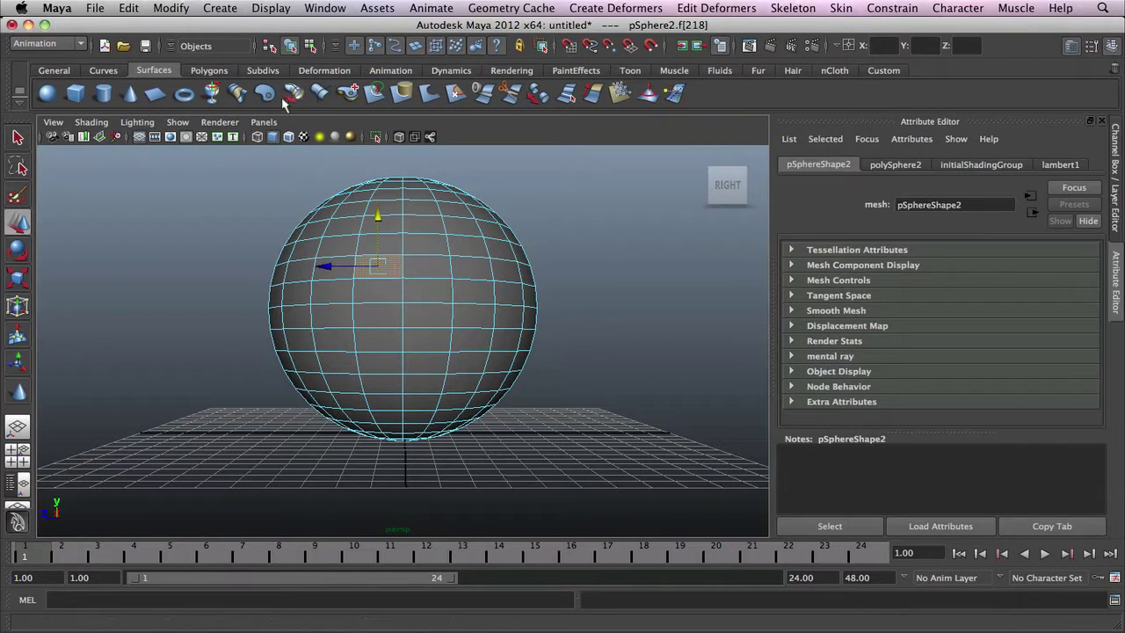
left_click(423, 263)
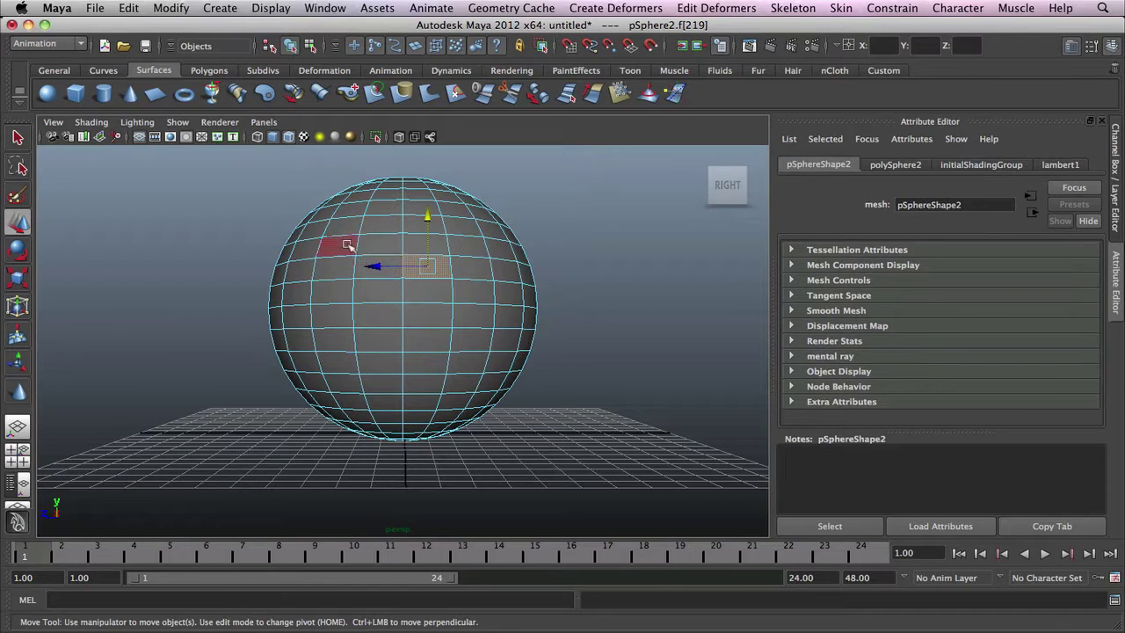
left_click_drag(457, 353, 461, 354)
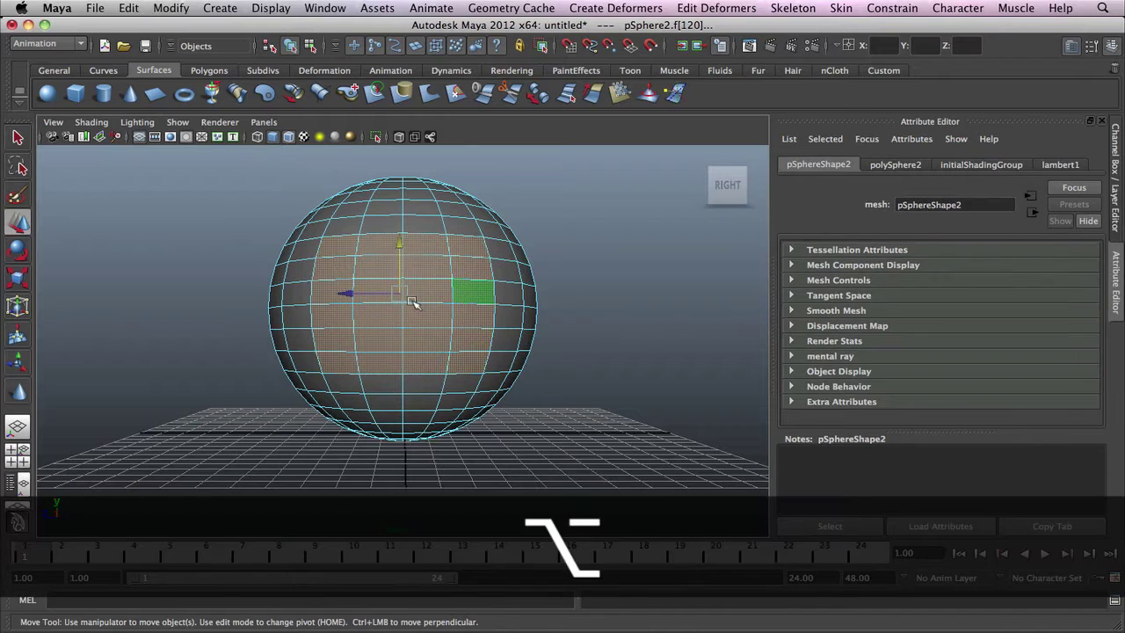
Pull a single sphere face outward along X and raise another face above it to about Y 9.6
left_click(465, 256)
left_click_drag(464, 256, 425, 279, "alt")
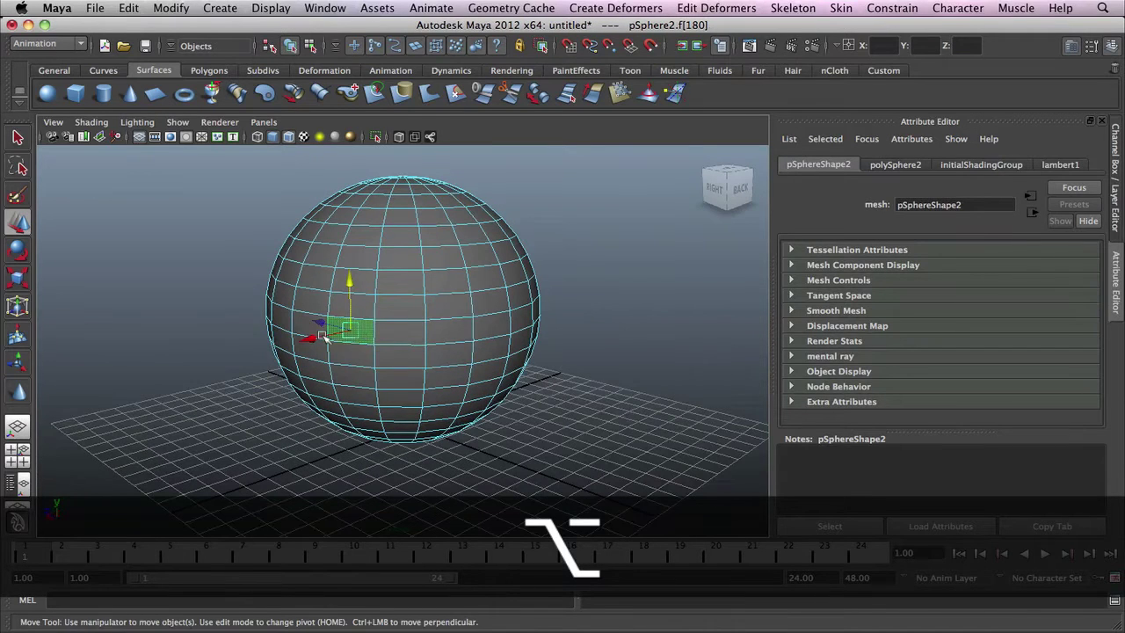
left_click_drag(324, 336, 269, 348)
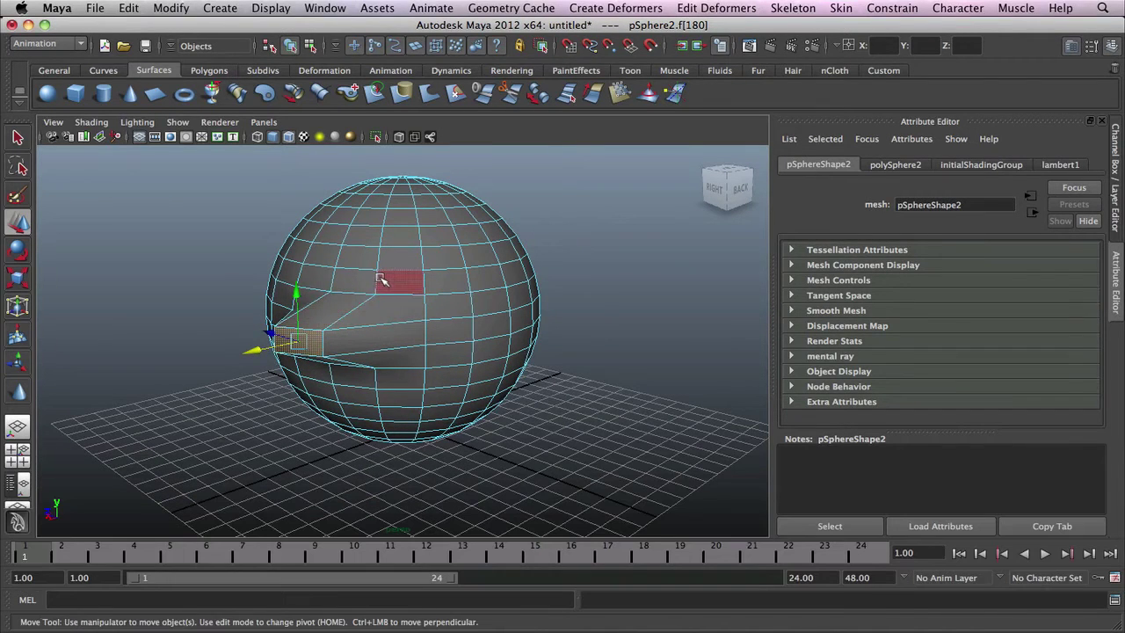
left_click(381, 279)
left_click_drag(397, 261, 400, 239)
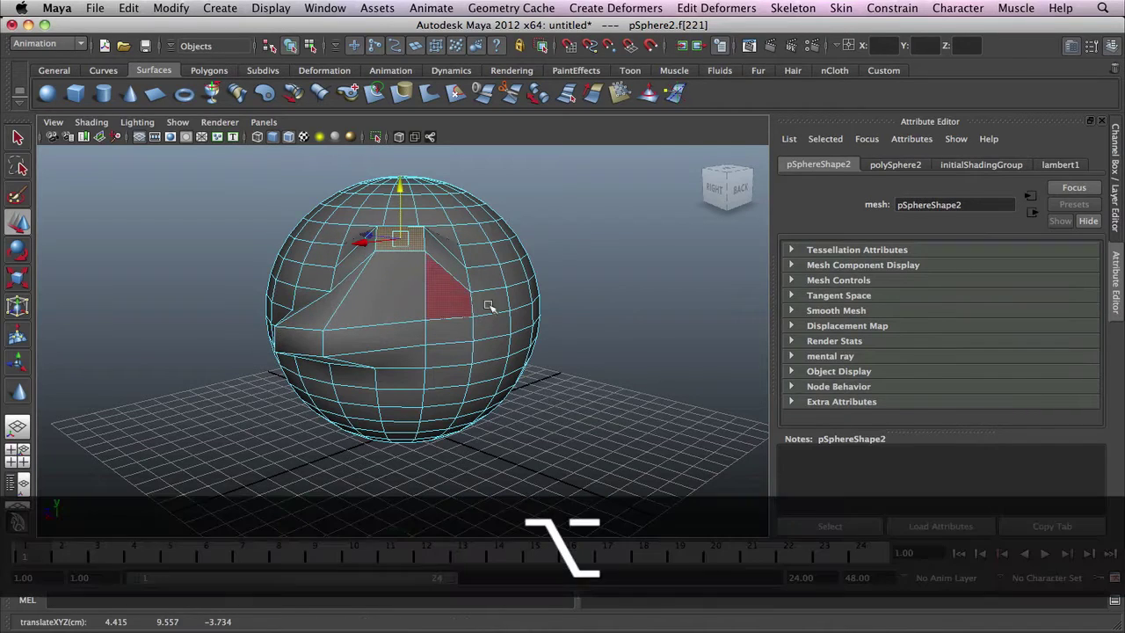
Select several faces stacked on the back side of the sphere and pull them outward along Z
left_click(621, 255)
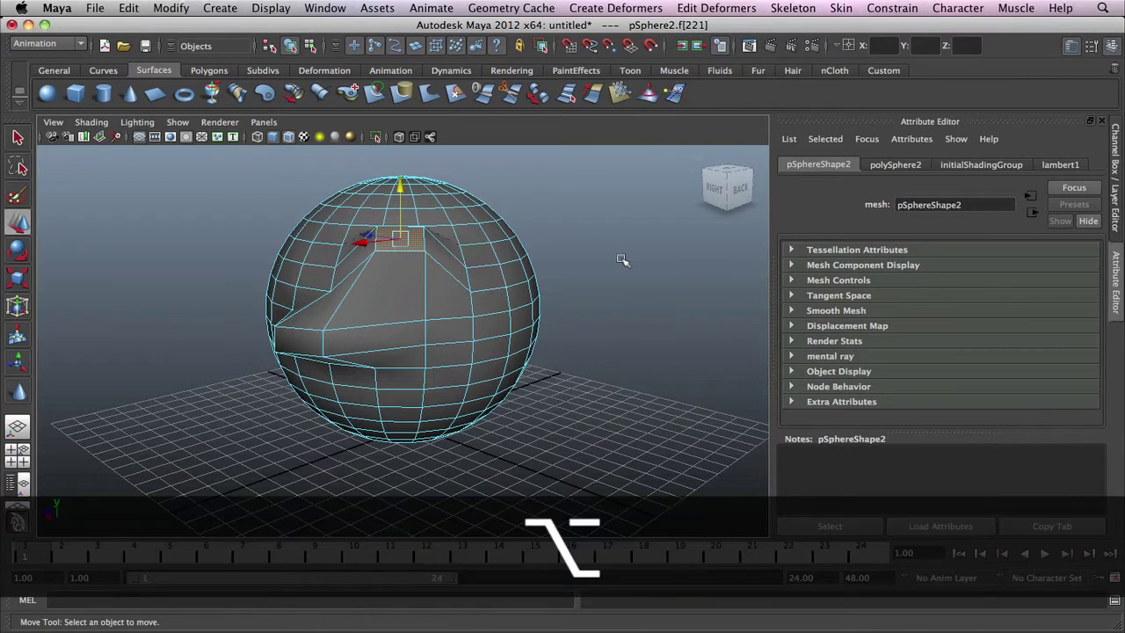
left_click(518, 274, "shift")
left_click(520, 318, "shift")
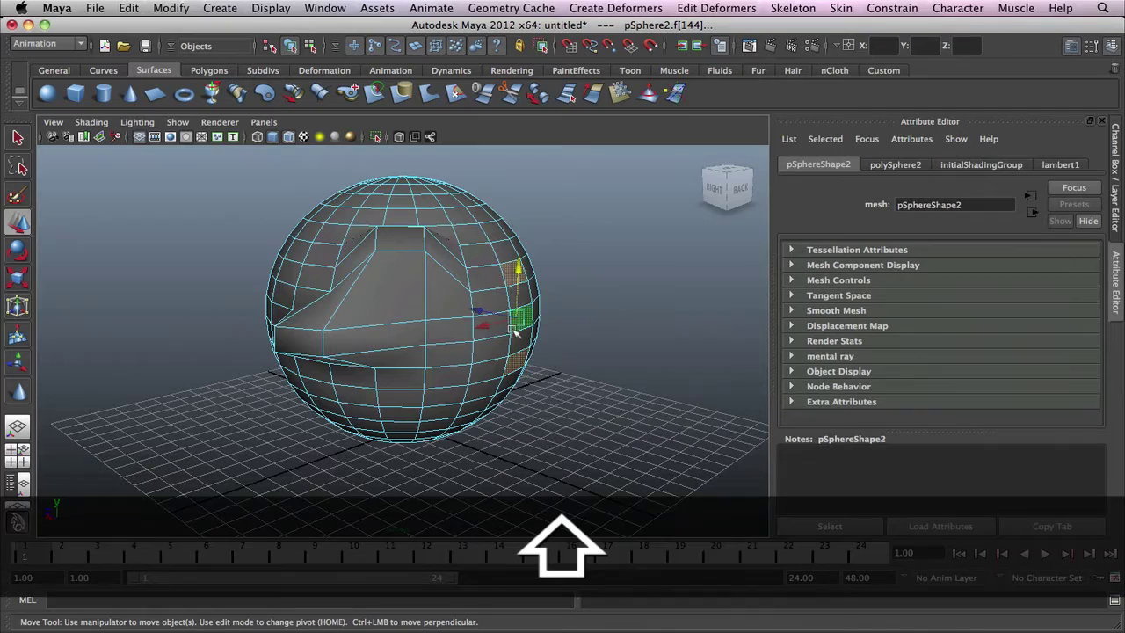
mouse_move(482, 313)
left_mouse_down()
mouse_move(527, 290)
mouse_move(515, 322)
mouse_move(460, 306)
mouse_move(495, 304)
left_mouse_up()
Pull faces on the sphere's opposite side outward along Z, and reduce the selection to the lower face
left_click(291, 290)
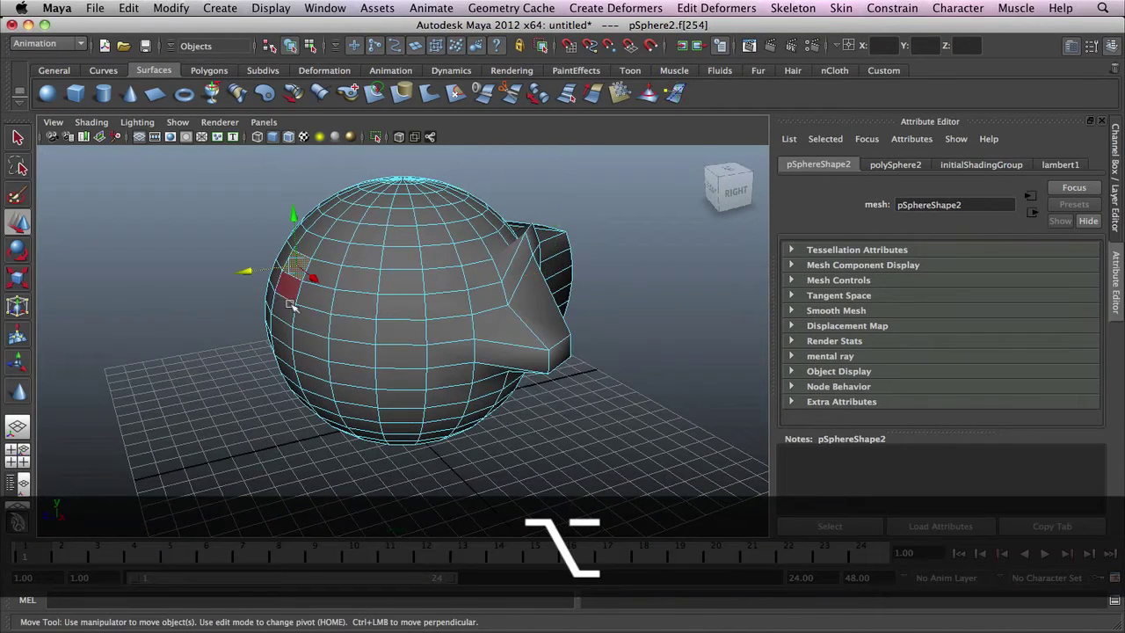
left_click(283, 304, "shift")
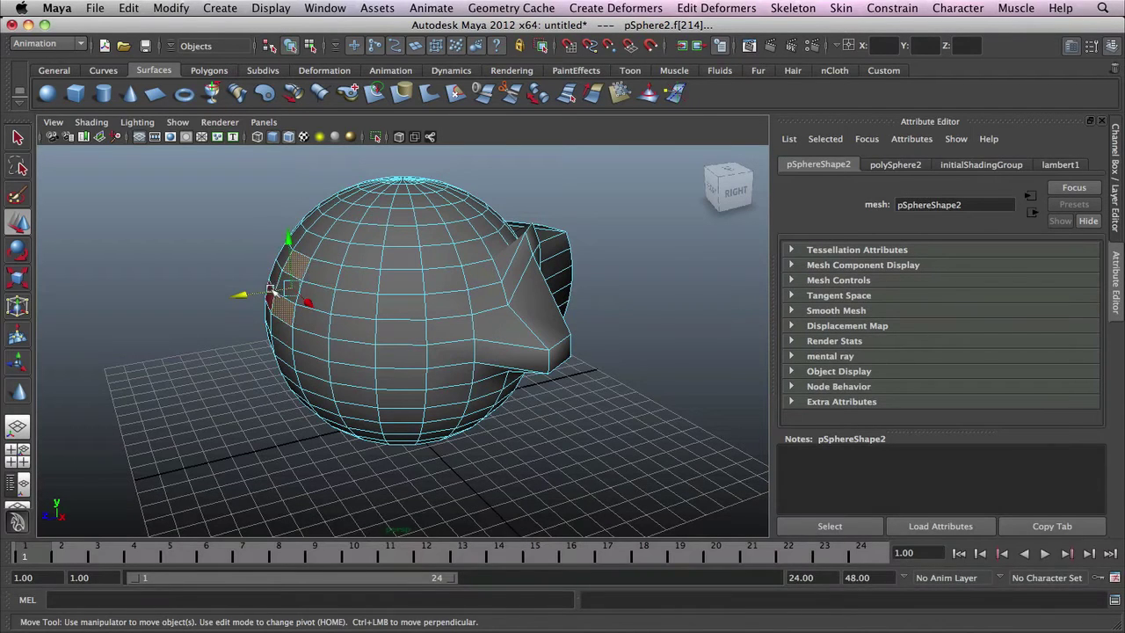
left_click_drag(299, 274, 232, 290)
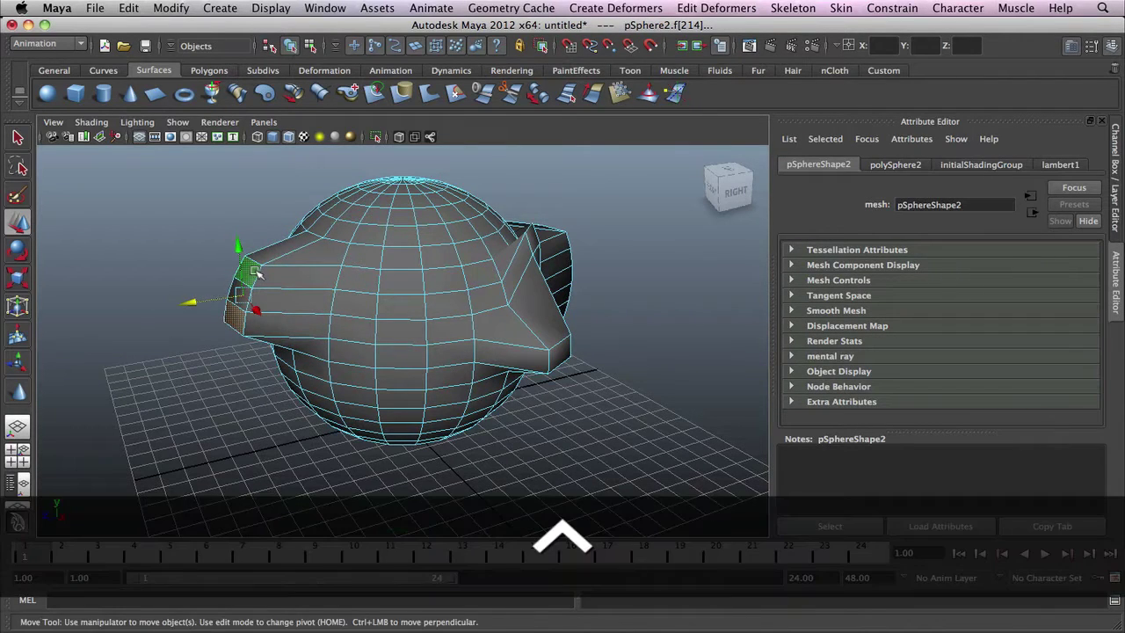
left_click(290, 327, "shift")
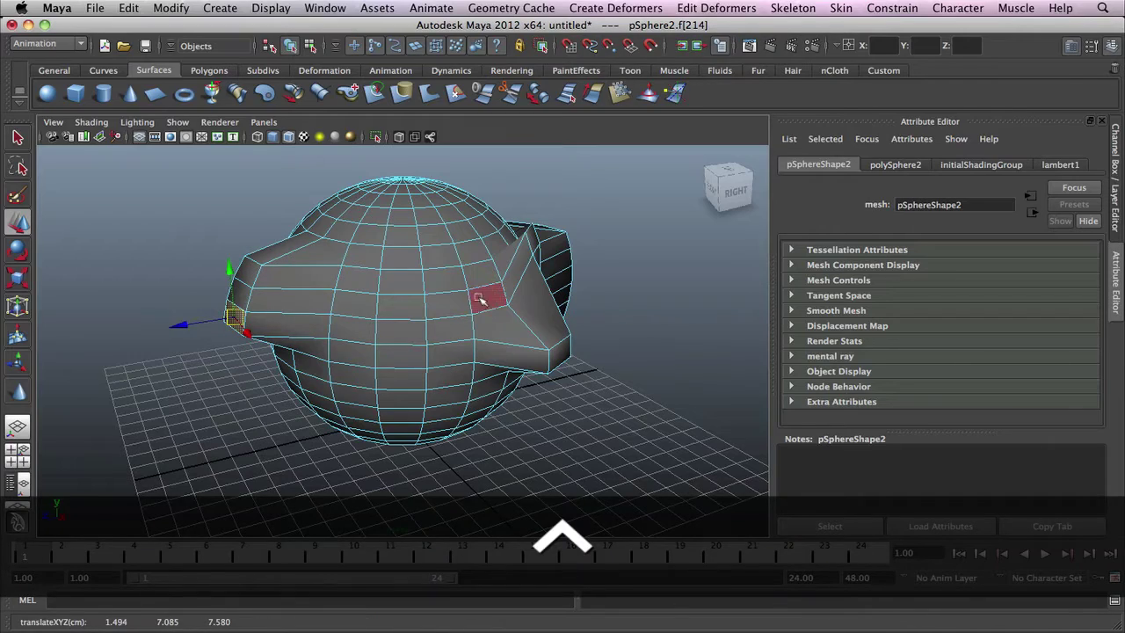
Return the deformed sphere to whole-object selection and show it deselected in smooth shading without wireframe lines
right_click(425, 283)
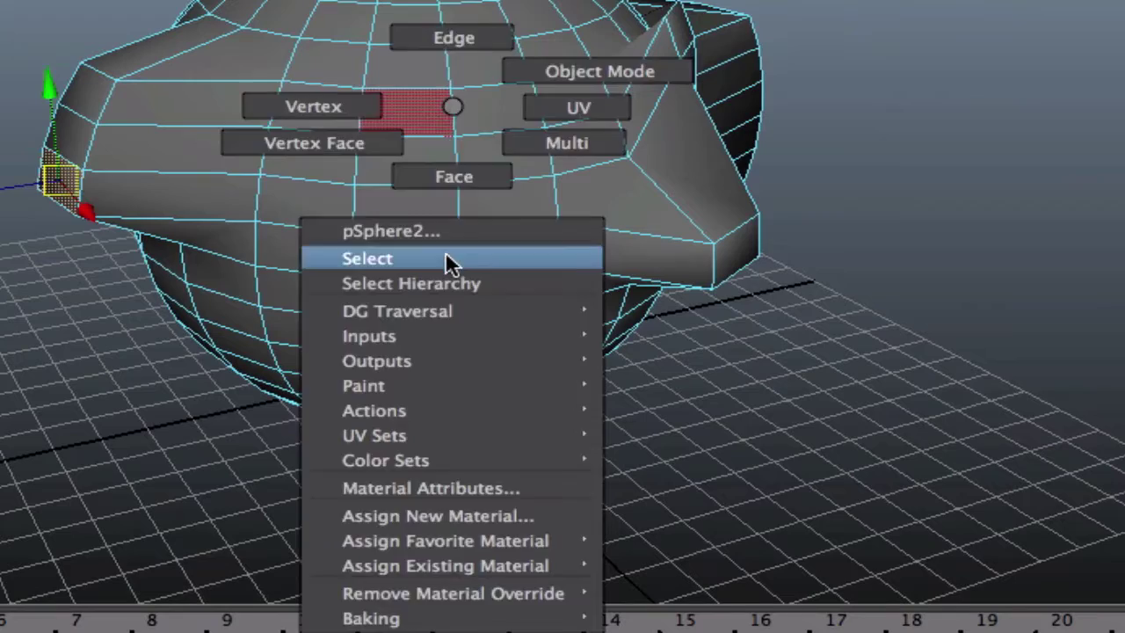
left_click(446, 257)
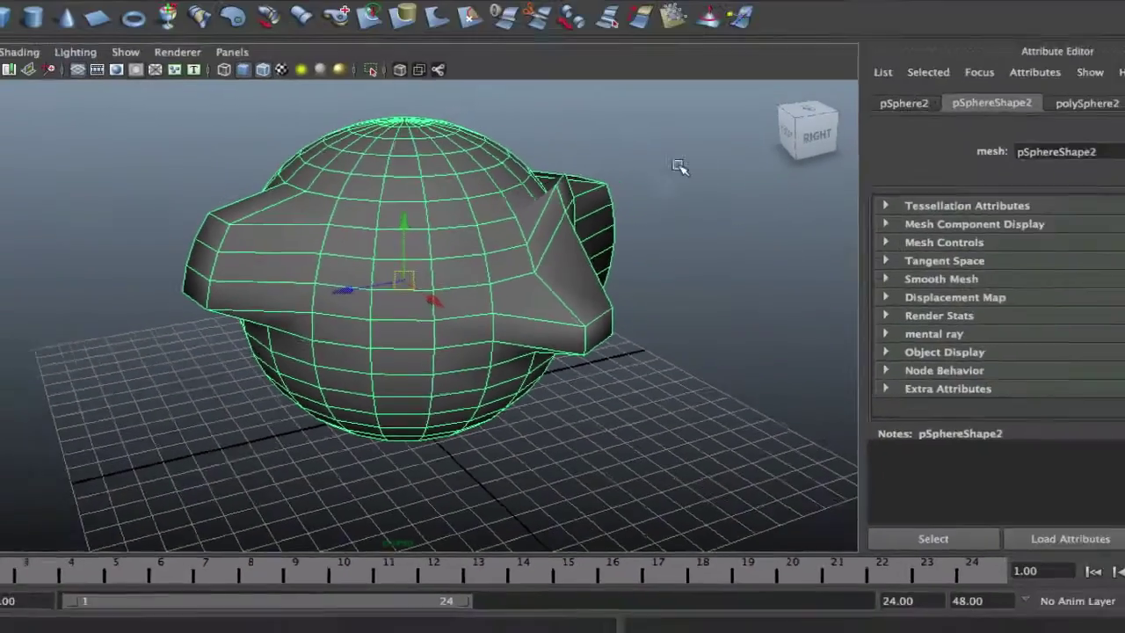
left_click(625, 216)
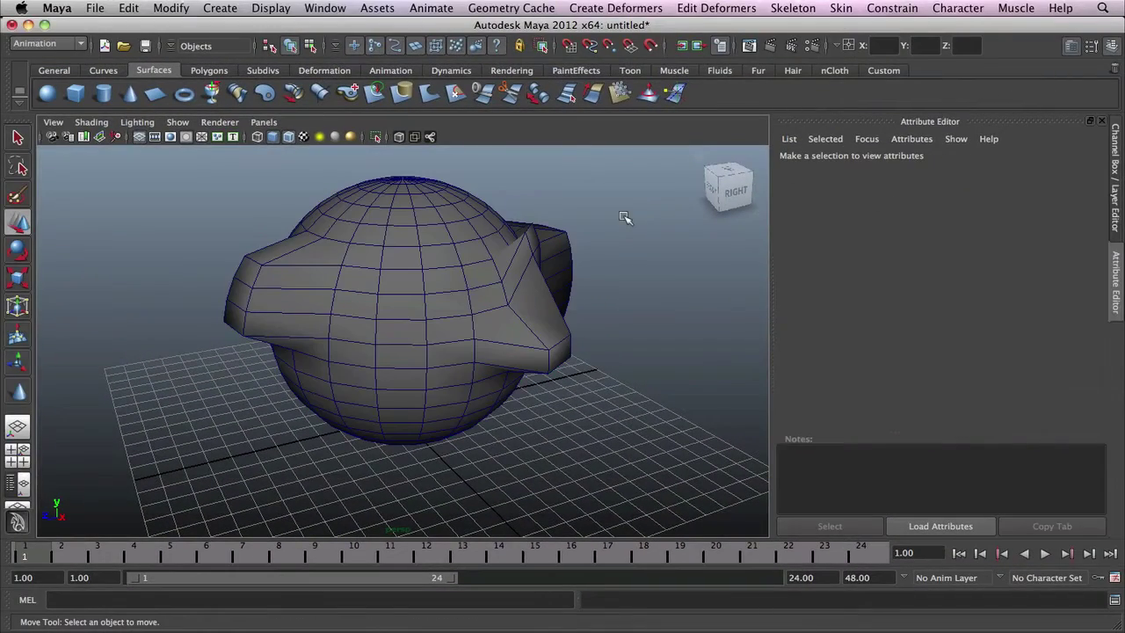
left_click(288, 137)
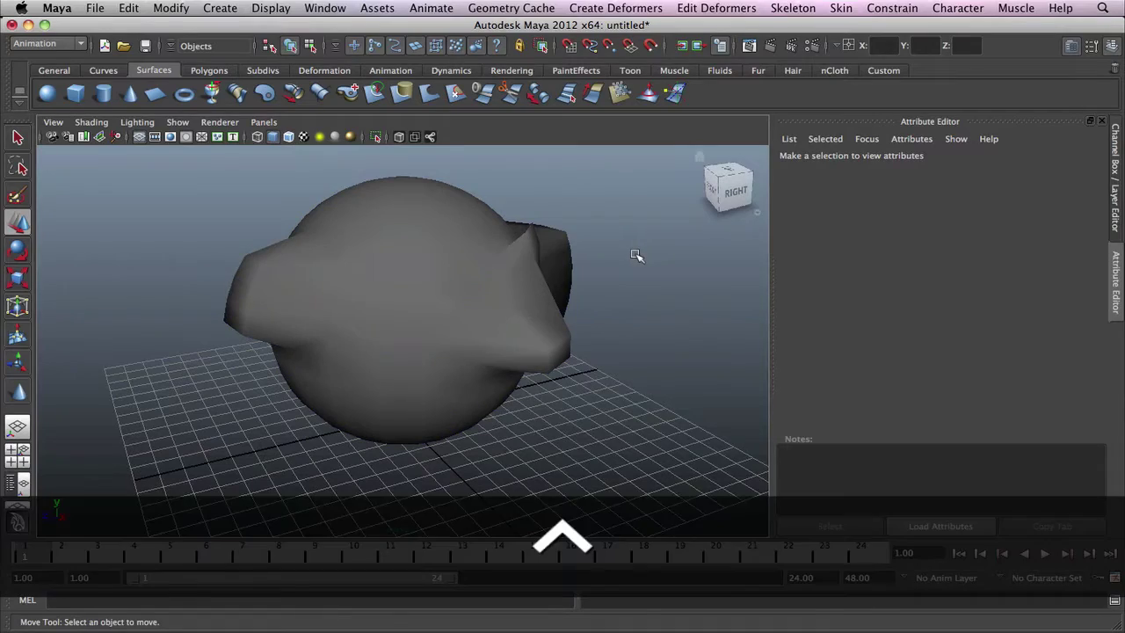
mouse_move(637, 255)
left_mouse_down("alt")
mouse_move(519, 244)
mouse_move(444, 208)
mouse_move(492, 251)
mouse_move(572, 201)
mouse_move(621, 256)
left_mouse_up("alt")
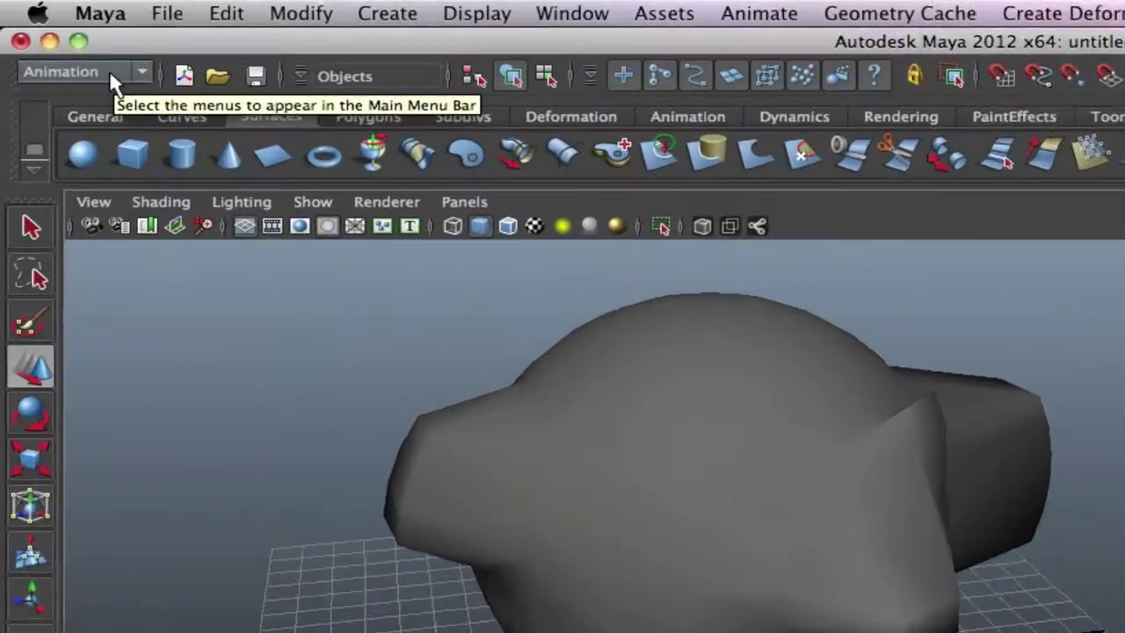
left_click(63, 48)
left_click(64, 48)
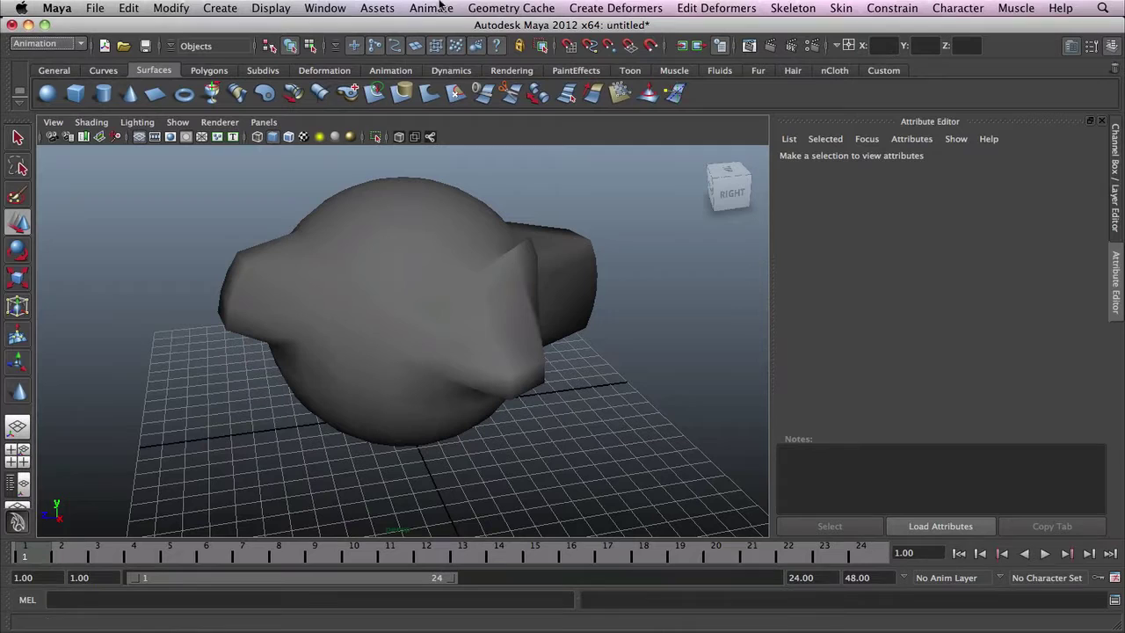
Review the Polygons, Surfaces and Rendering menu sets, return to the Animation set, and bring up the hotbox showing all menus
left_click(80, 45)
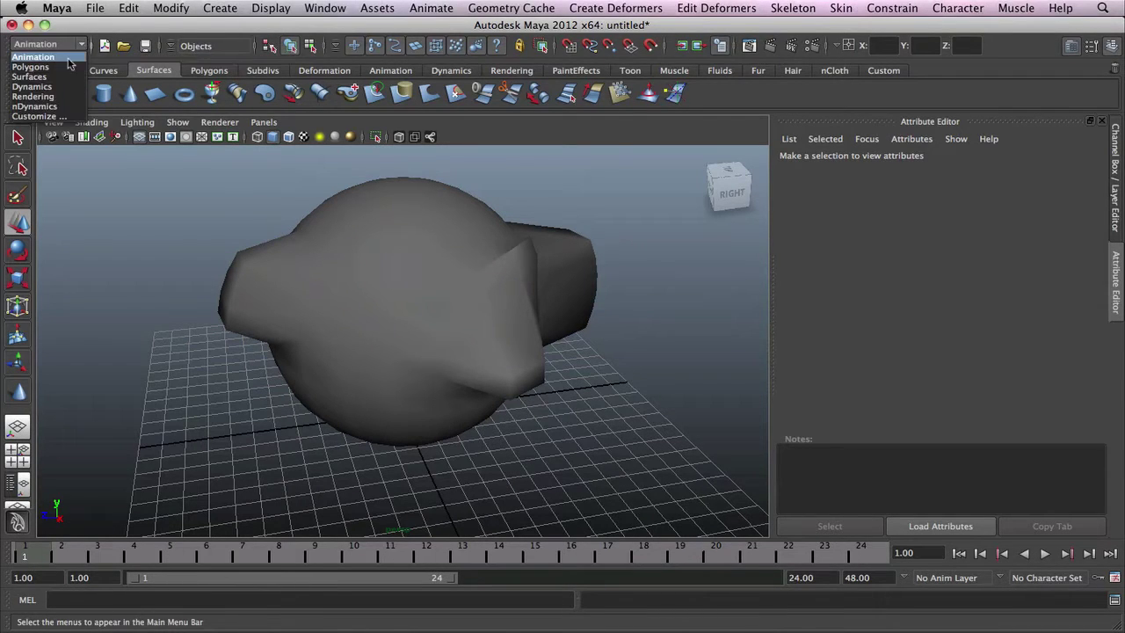
left_click(62, 67)
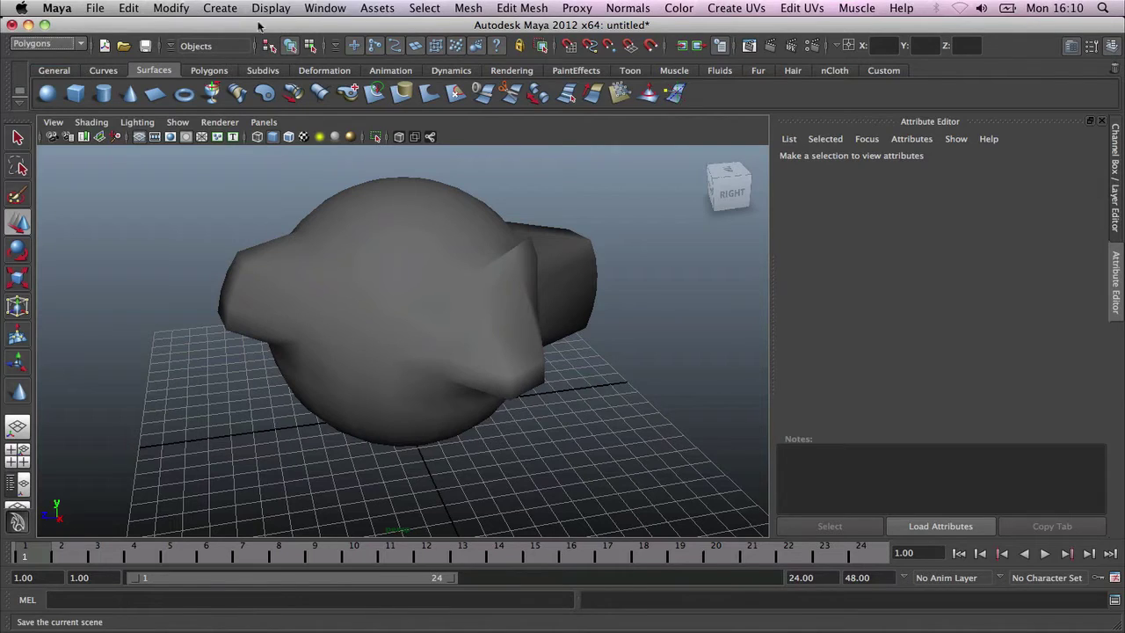
left_click(53, 44)
left_click(77, 67)
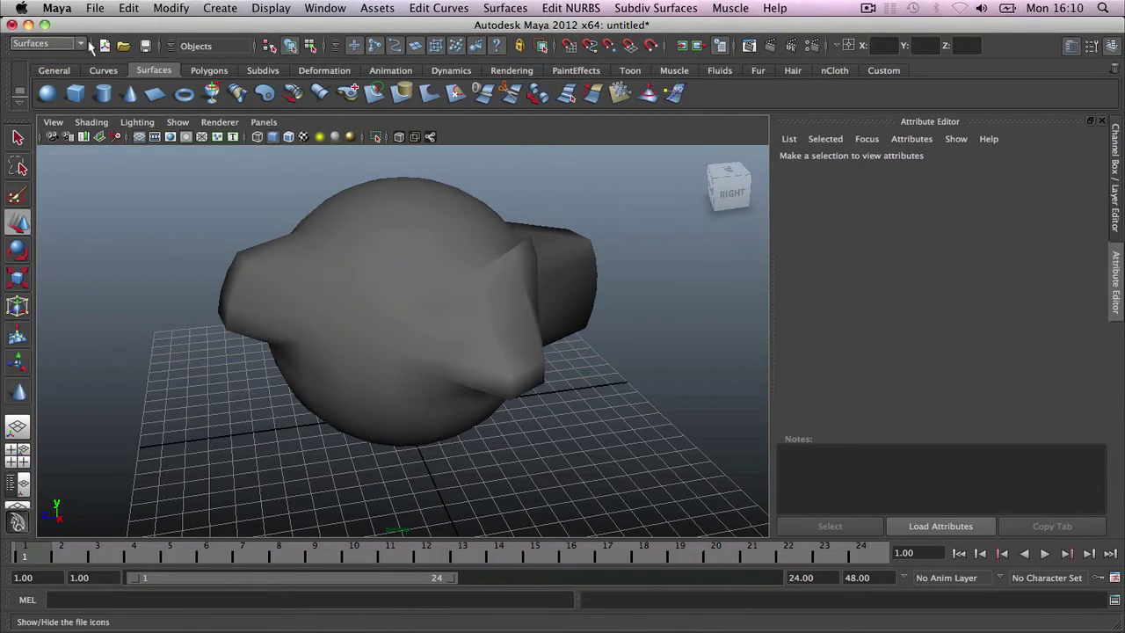
left_click(86, 44)
left_click(49, 99)
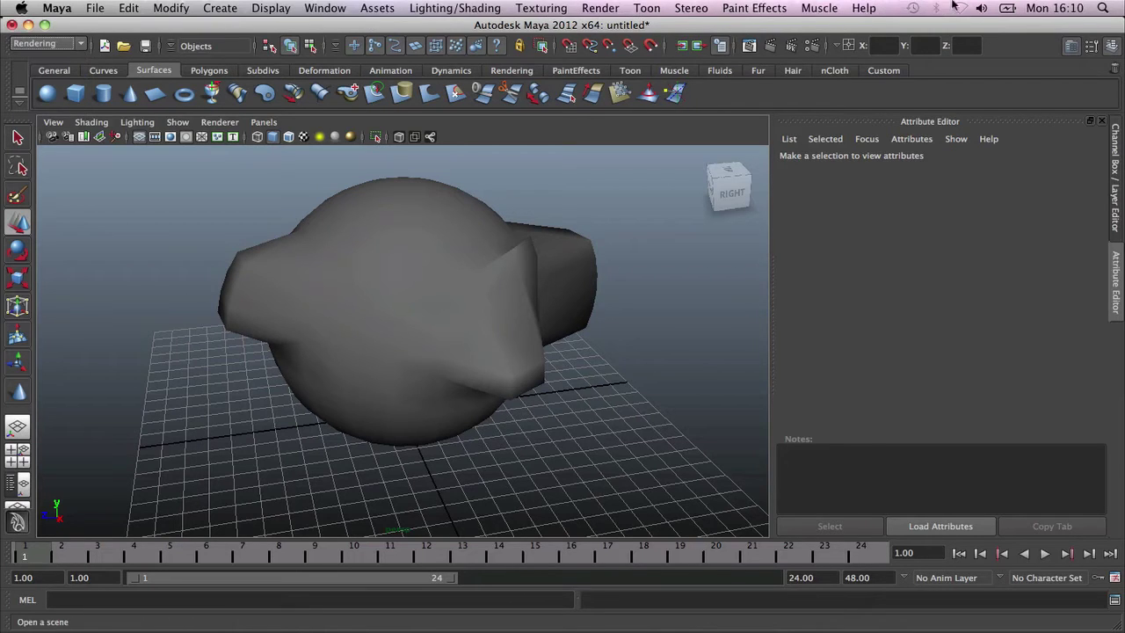
left_click(82, 44)
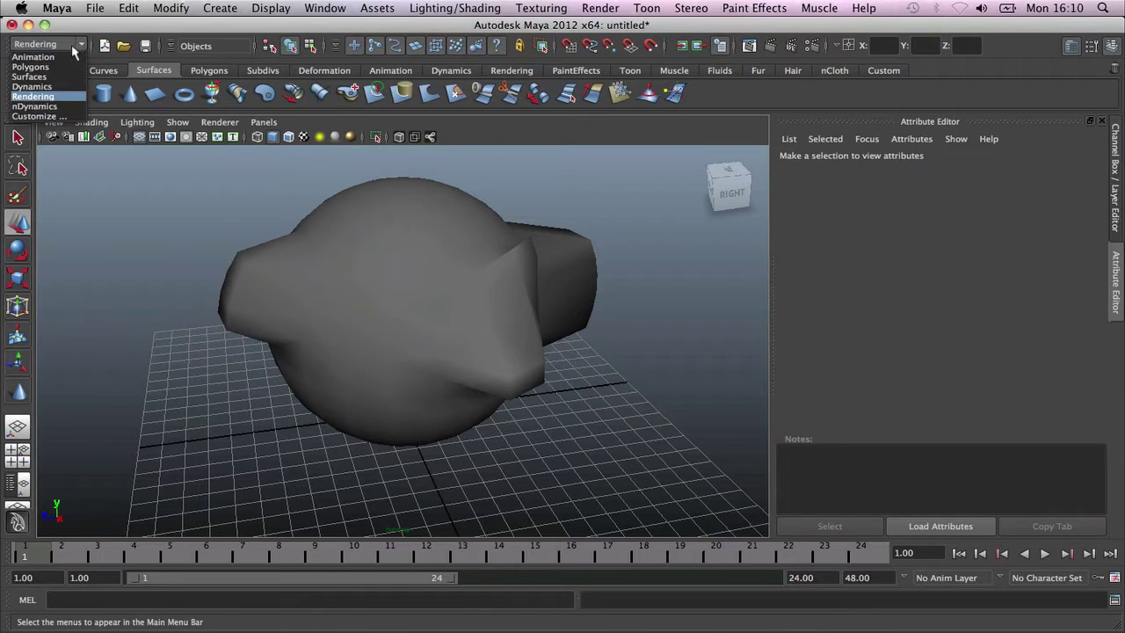
left_click(33, 57)
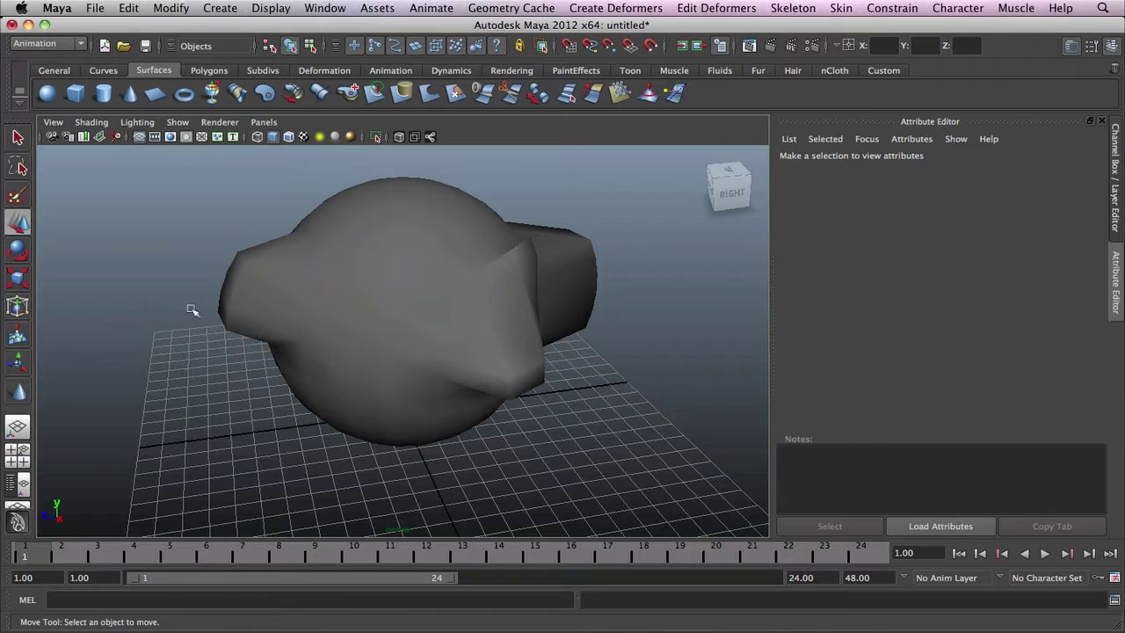
key("space")
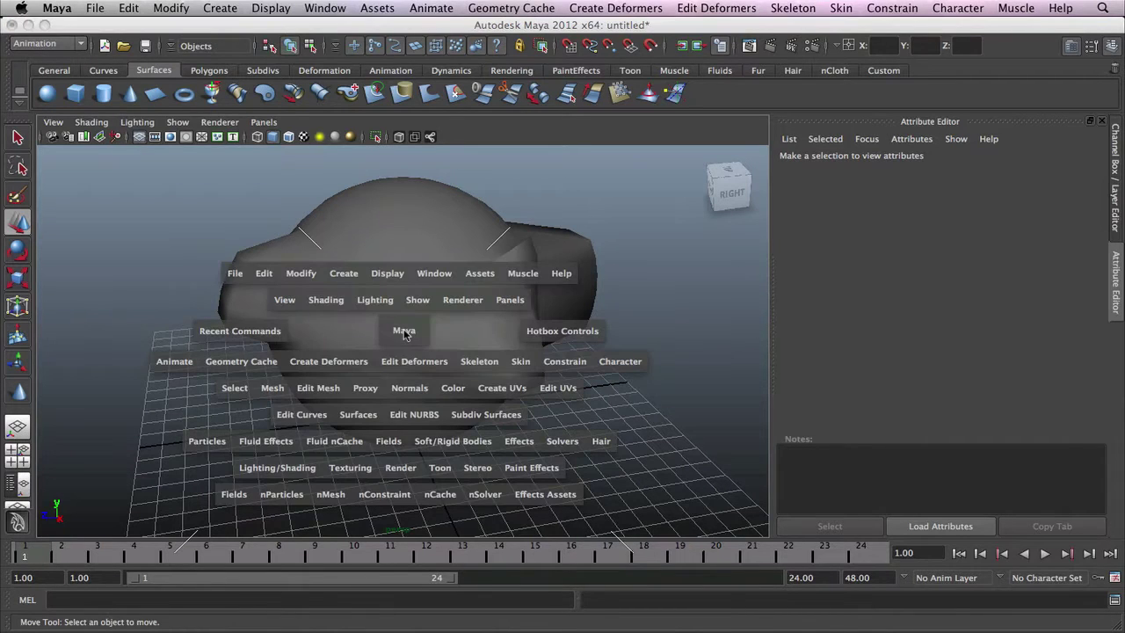
left_click_drag(240, 276, 563, 264)
Delete the deformed sphere and create a new polygon sphere raised above the grid to about Y 5.6
left_click(442, 297)
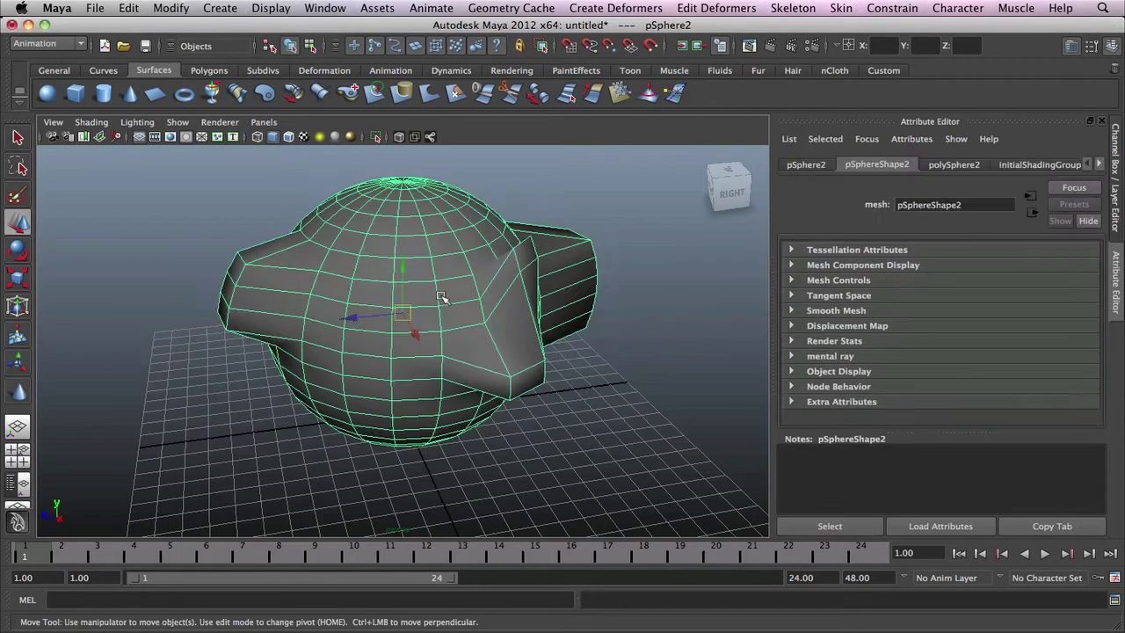
key("Delete")
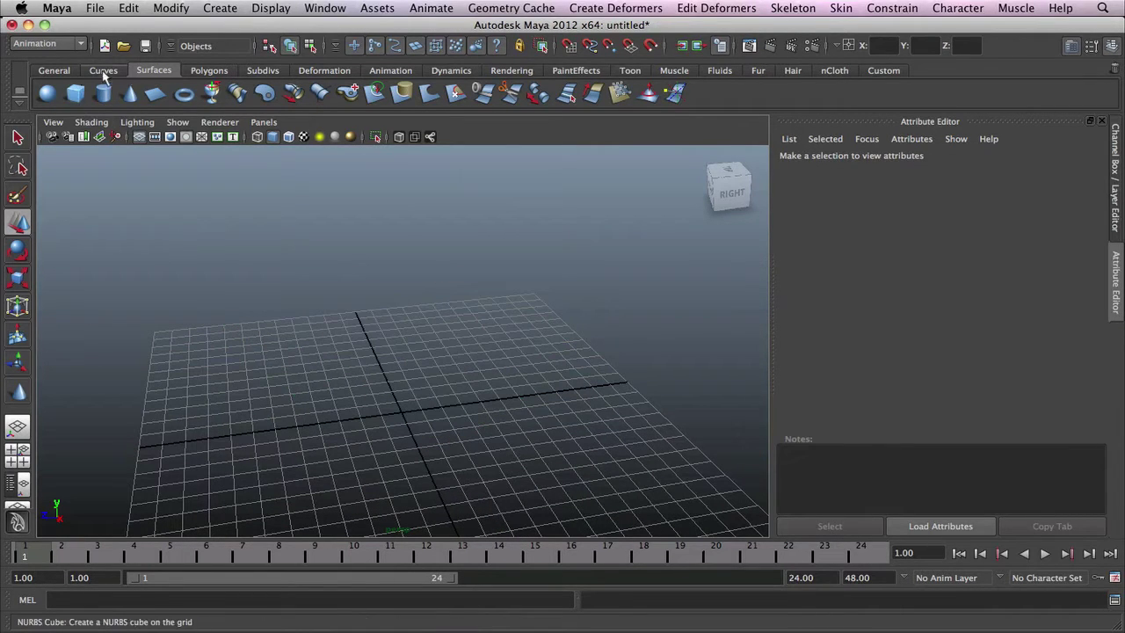
left_click(201, 71)
left_click(48, 93)
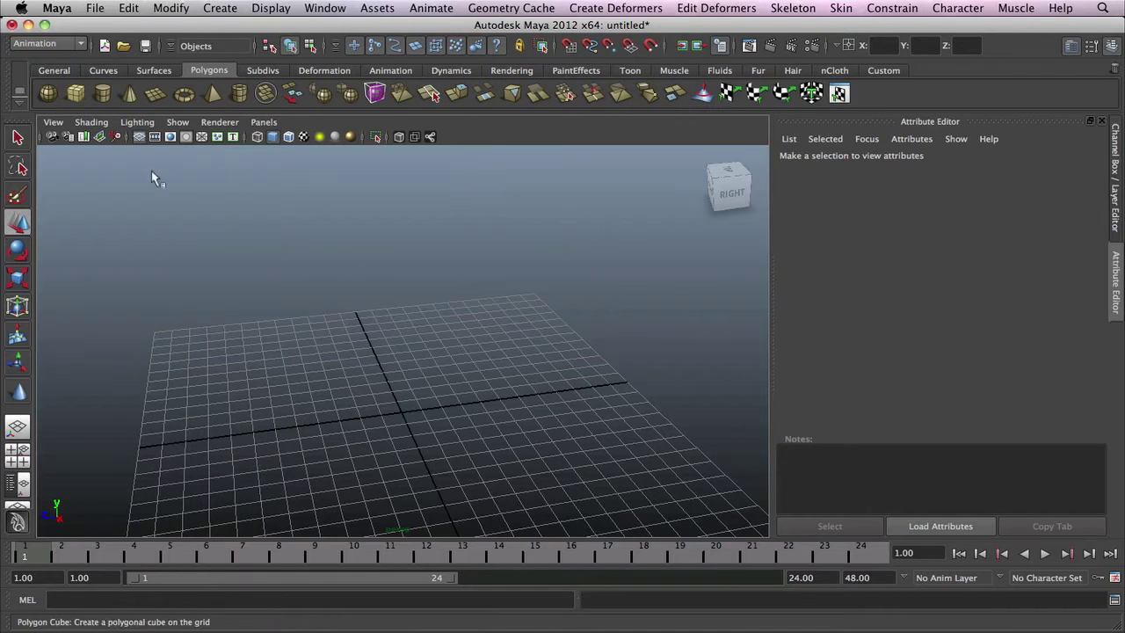
left_click_drag(360, 330, 361, 198)
key("w")
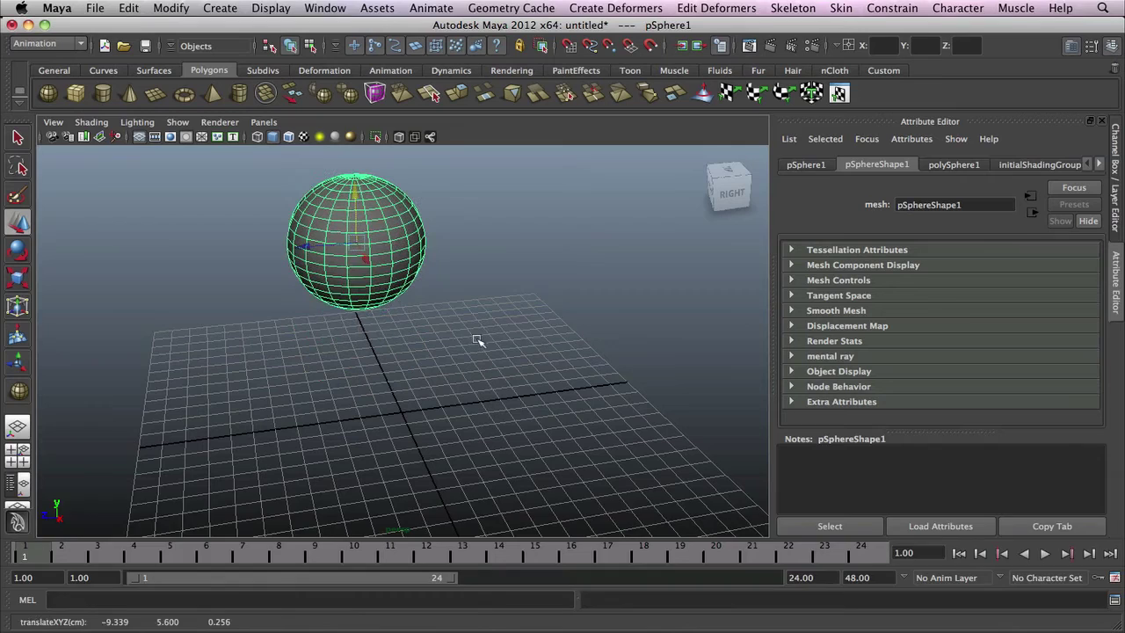
Keyframe the raised sphere at frame 1 and again at frame 24 in the same position
key("alt")
left_click_drag(473, 308, 334, 402, "alt")
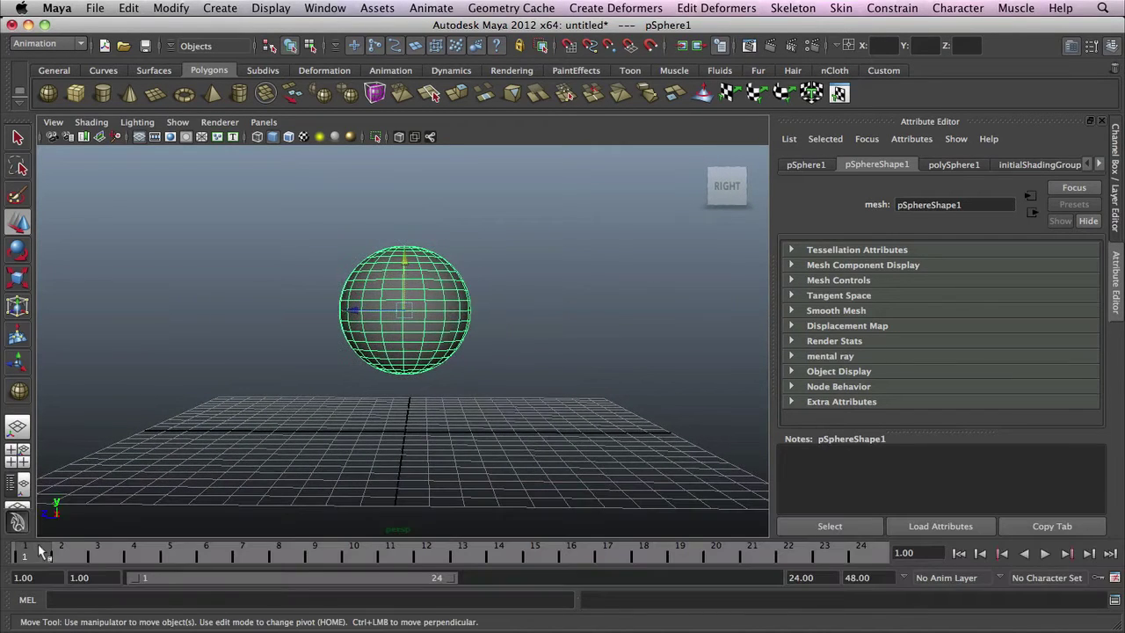
key("s")
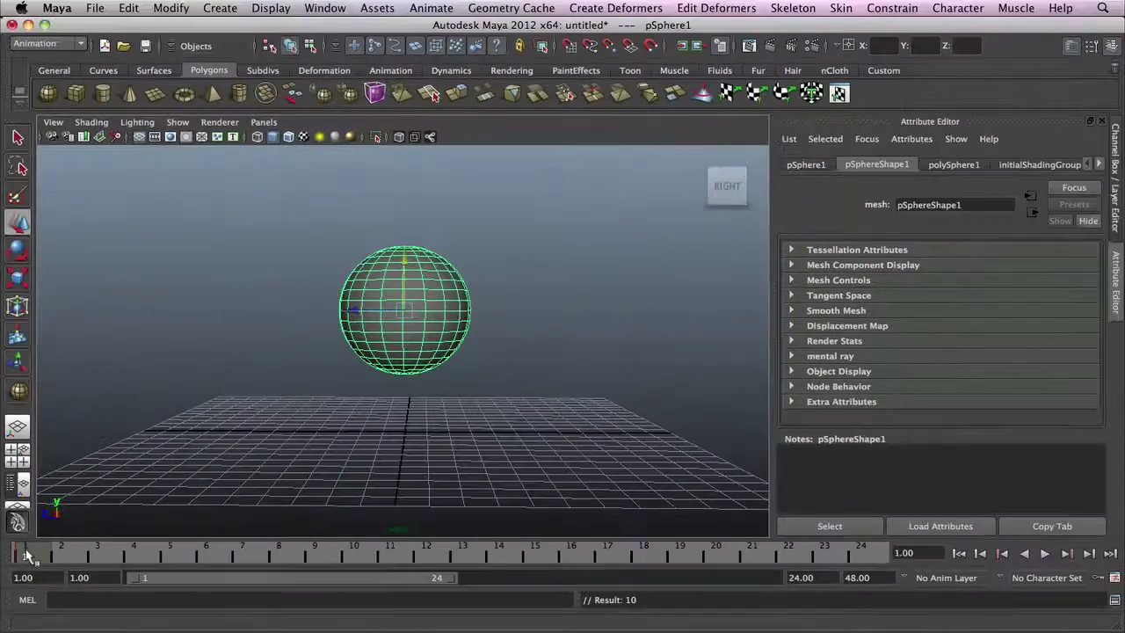
left_click_drag(53, 471, 1124, 511)
left_click_drag(556, 567, 531, 565)
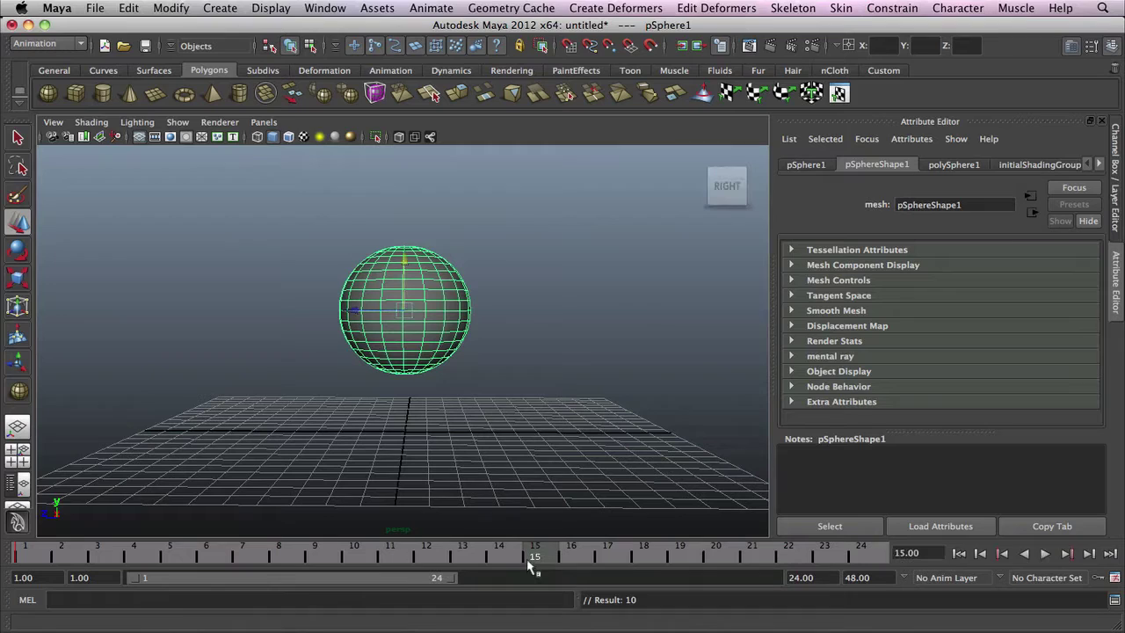
left_click_drag(679, 550, 870, 550)
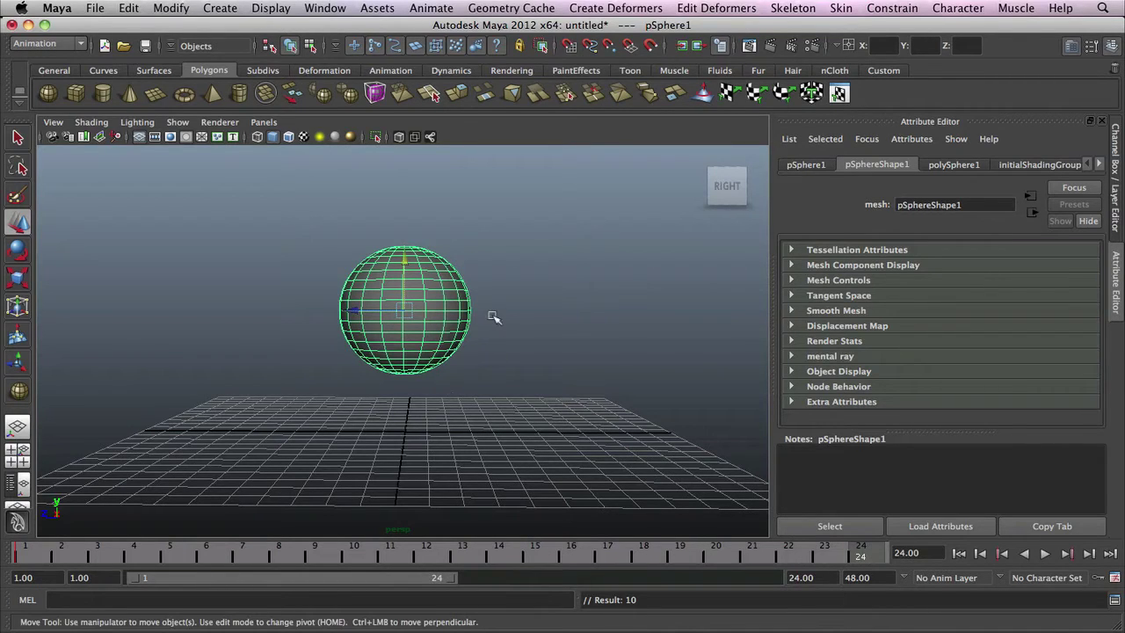
key("s")
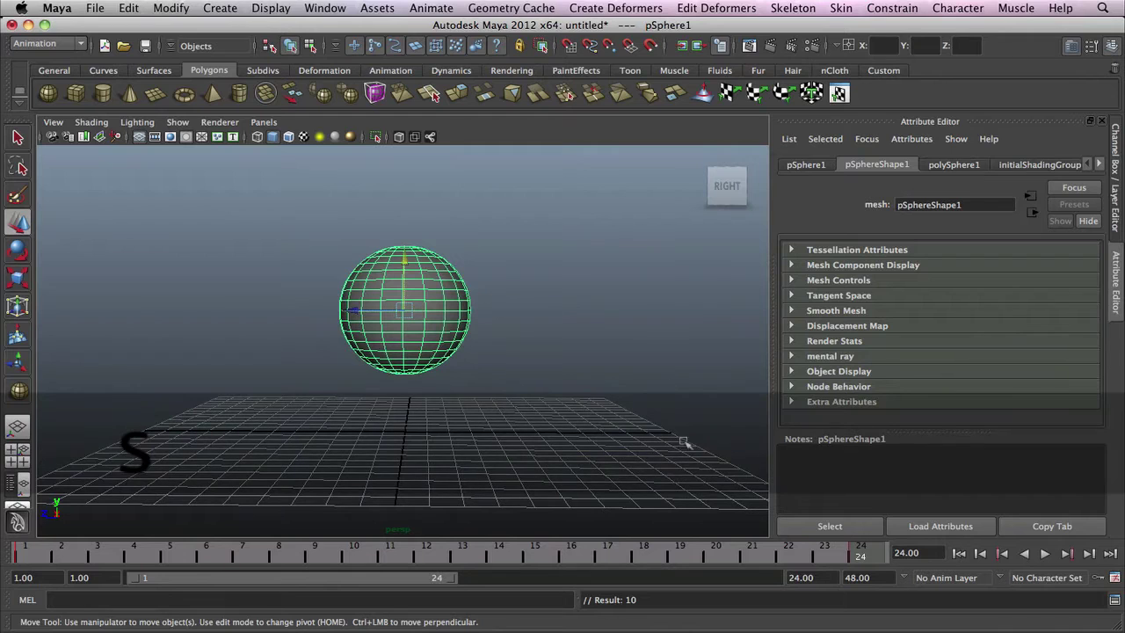
At frame 12, keyframe the sphere lowered to about Y -0.4 and squashed to about 0.46 in Y scale
left_click_drag(471, 558, 432, 553)
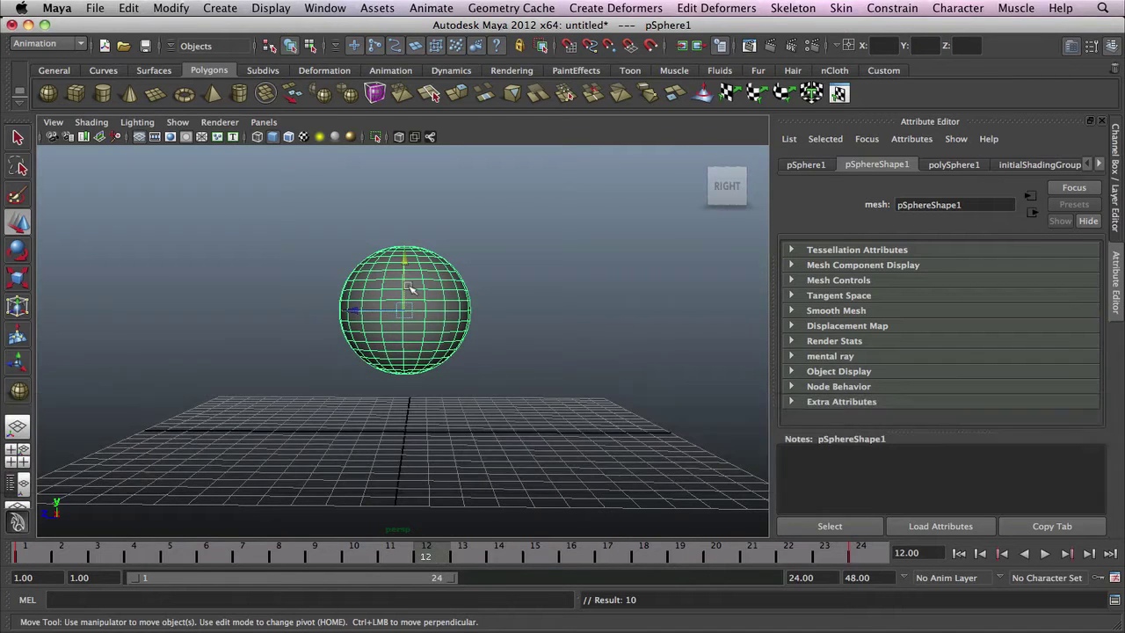
left_click_drag(405, 273, 412, 370)
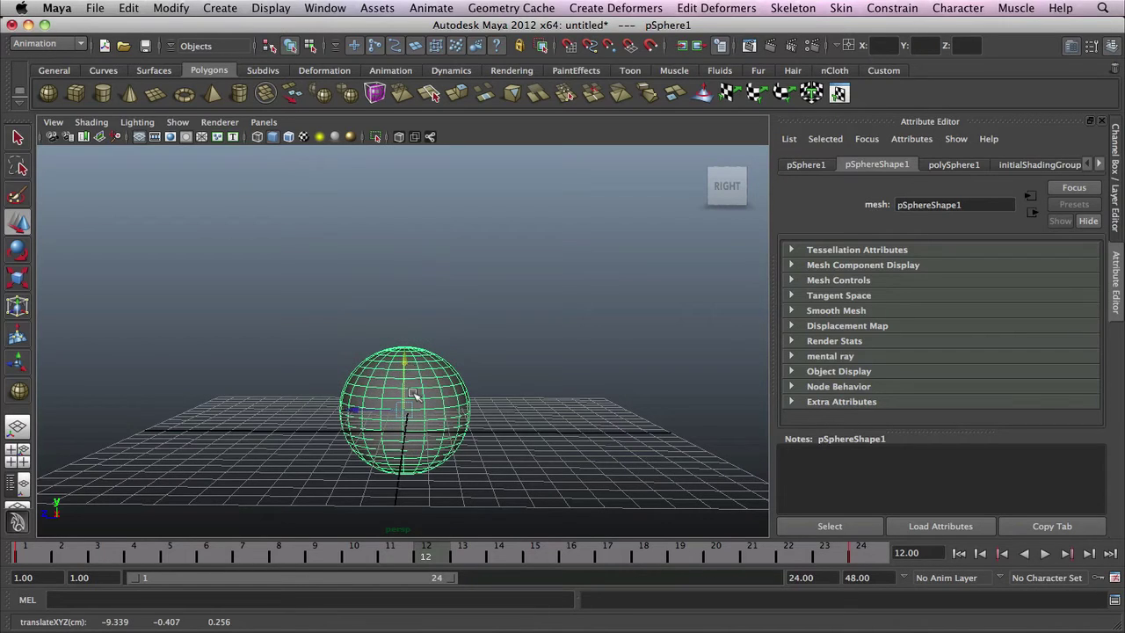
key("e")
key("r")
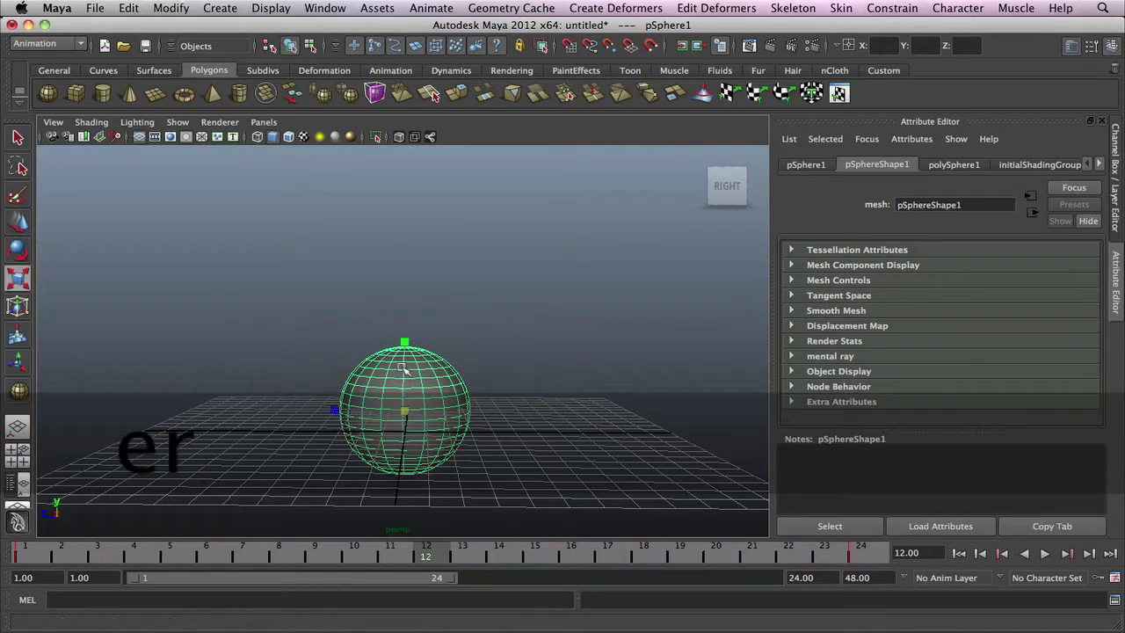
left_click_drag(404, 345, 406, 398)
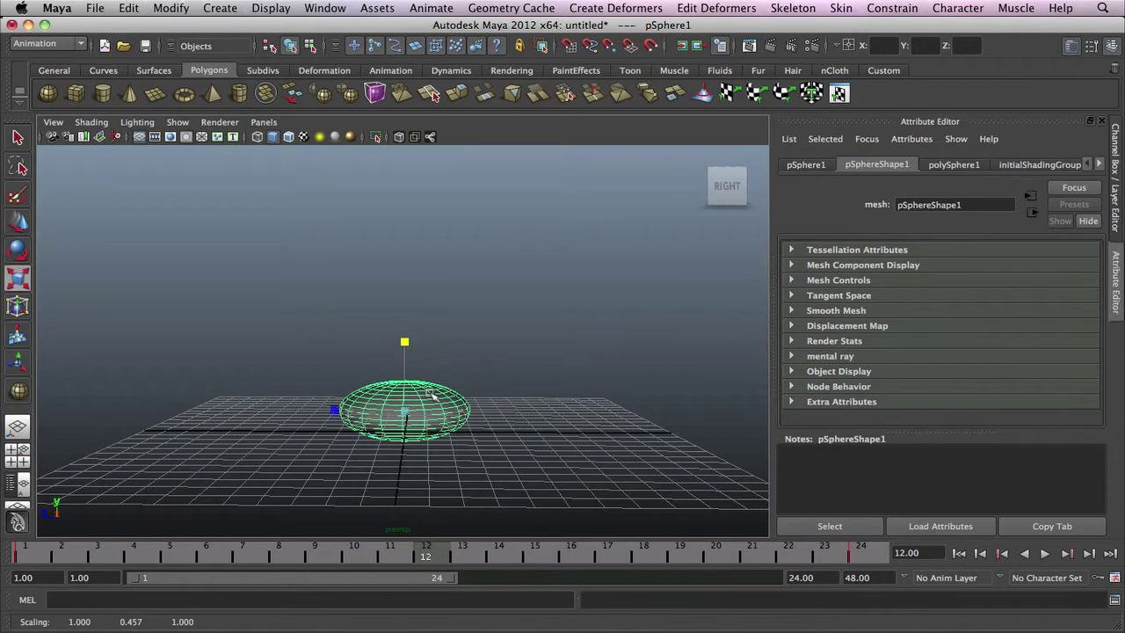
left_click_drag(431, 396, 447, 370, "alt")
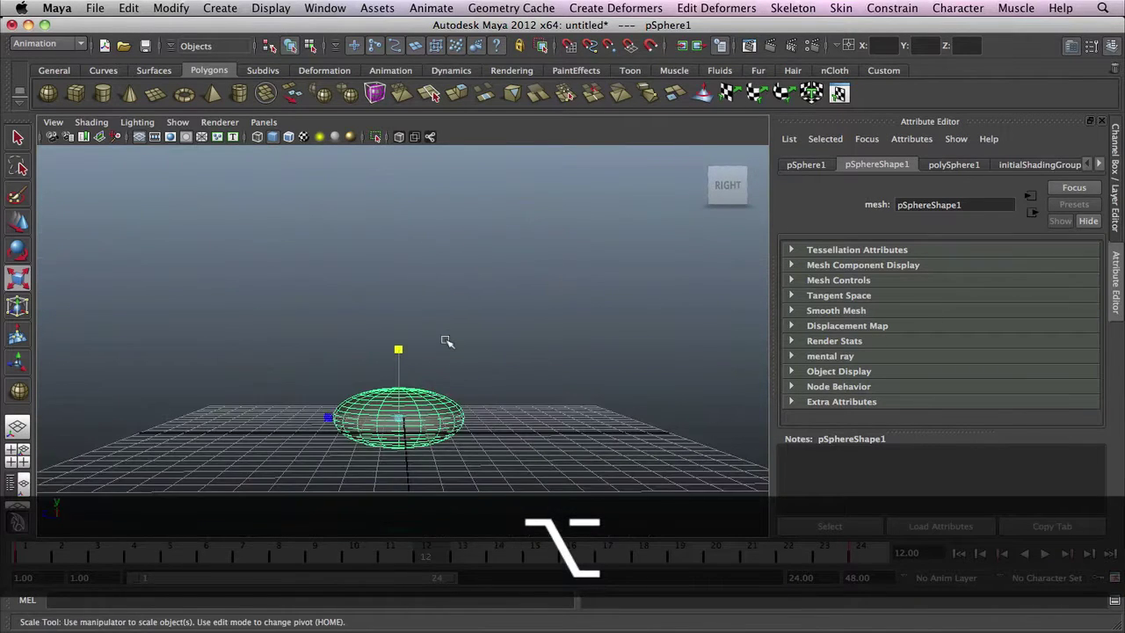
key("s")
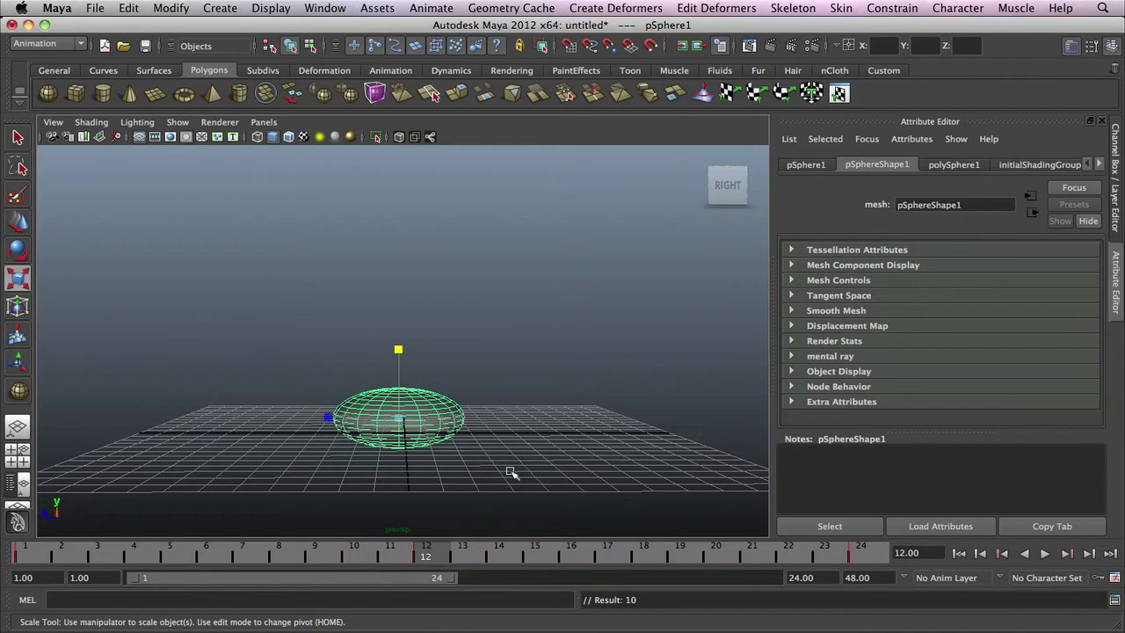
Play the bounce animation and bring the timeline back to frame 1
key("alt+v")
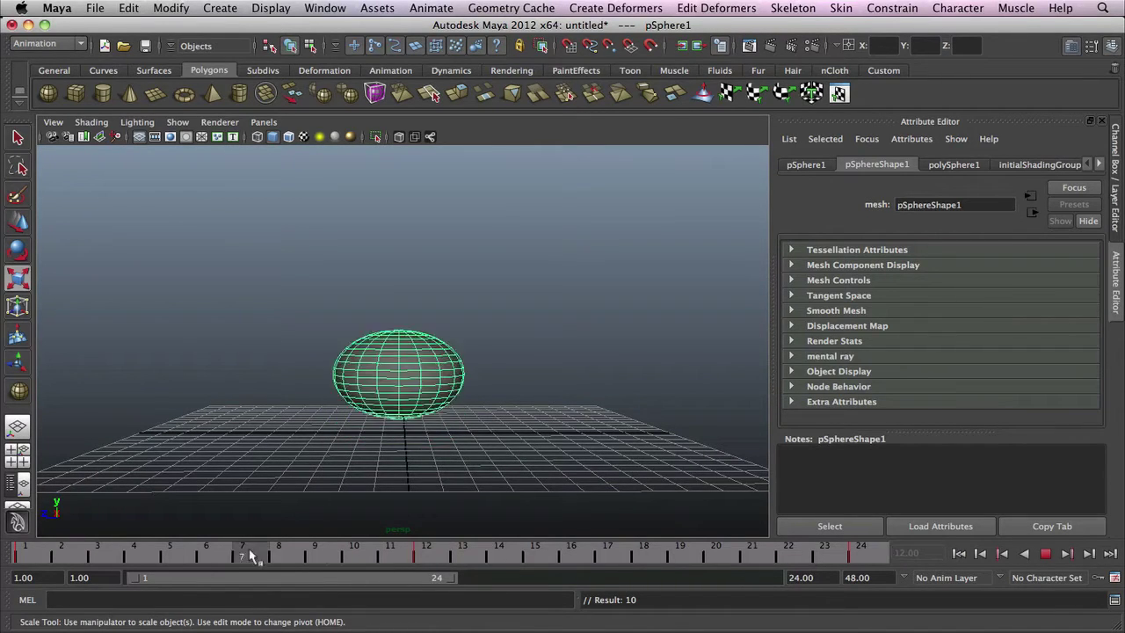
mouse_move(198, 556)
left_mouse_down()
mouse_move(780, 545)
mouse_move(26, 547)
mouse_move(290, 533)
mouse_move(722, 552)
mouse_move(891, 540)
mouse_move(22, 553)
mouse_move(861, 552)
mouse_move(506, 554)
mouse_move(261, 579)
mouse_move(24, 549)
left_mouse_up()
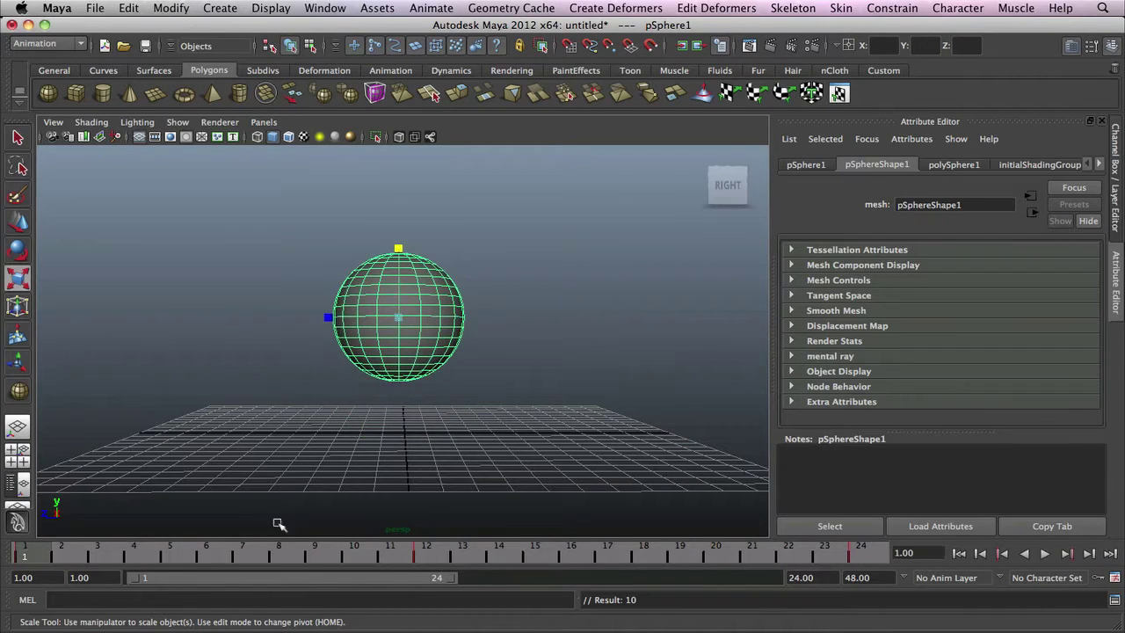
Use the view cube to inspect the sphere from the right, back, left and bottom, ending in a zoomed-out left perspective
left_click(736, 189)
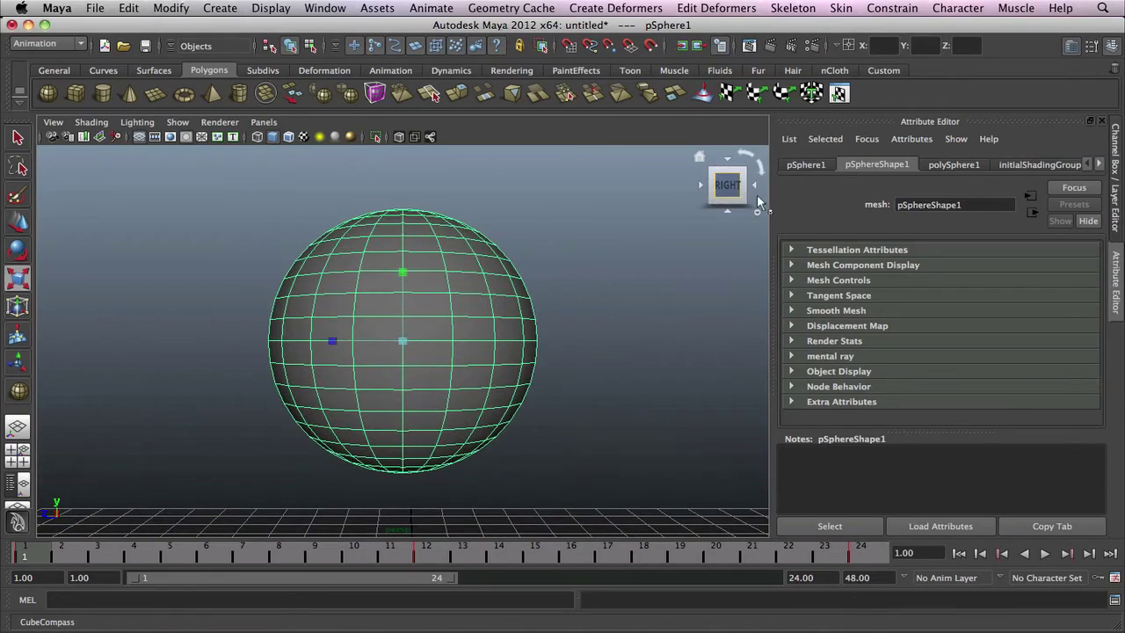
left_click(750, 187)
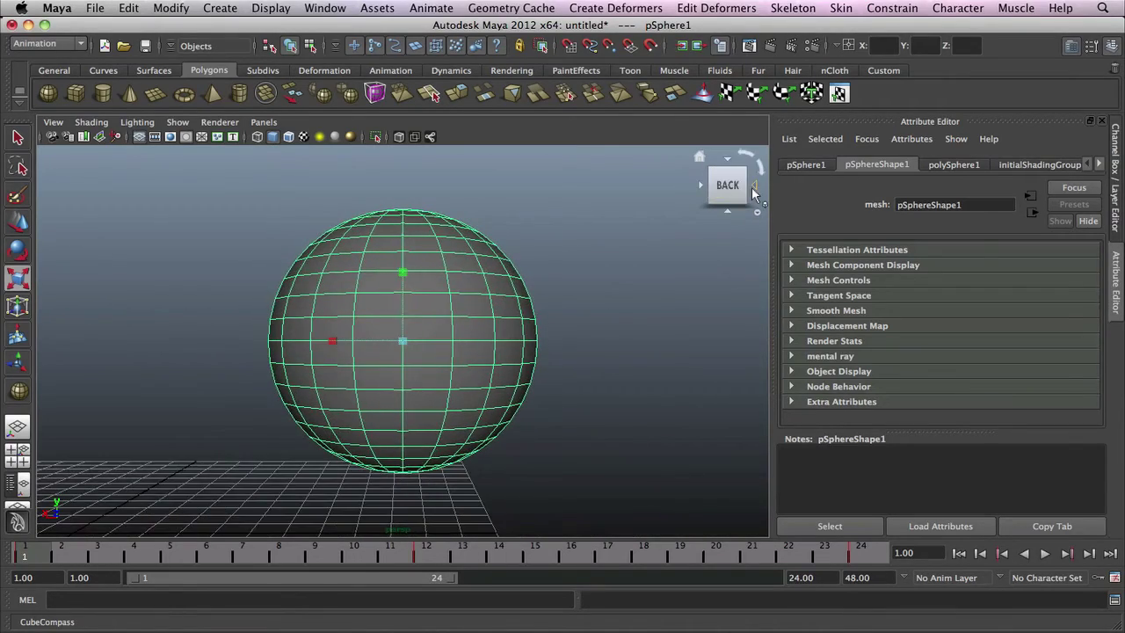
left_click(752, 188)
left_click(730, 207)
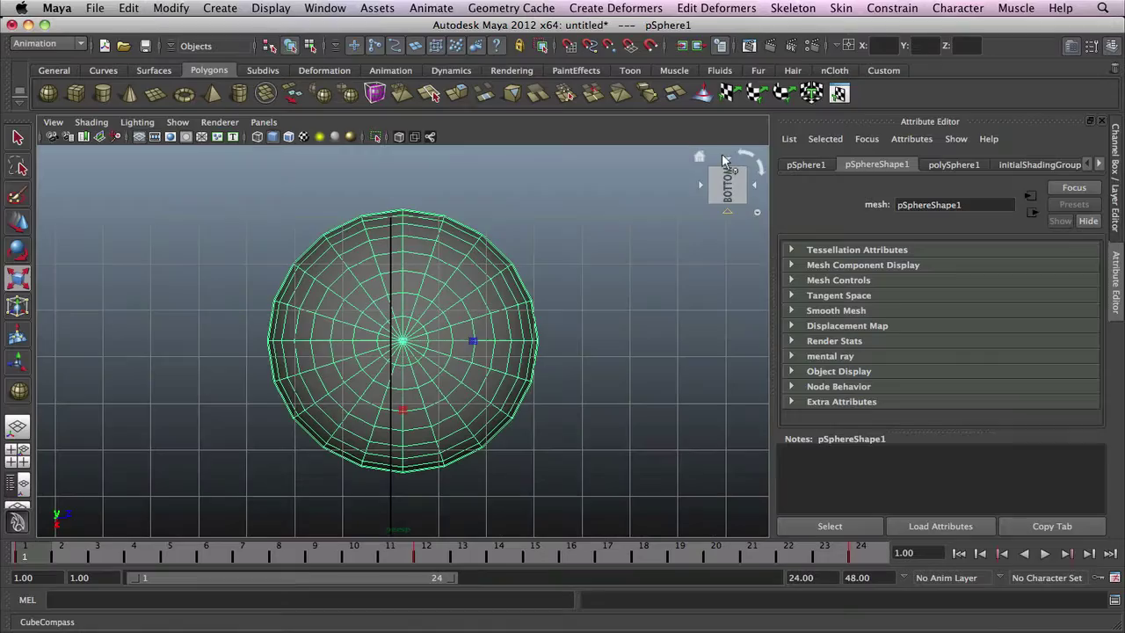
left_click(726, 161)
mouse_move(524, 321)
left_mouse_down("alt")
mouse_move(565, 360)
mouse_move(578, 345)
mouse_move(547, 321)
mouse_move(540, 329)
left_mouse_up("alt")
right_click_drag(540, 329, 514, 331, "alt")
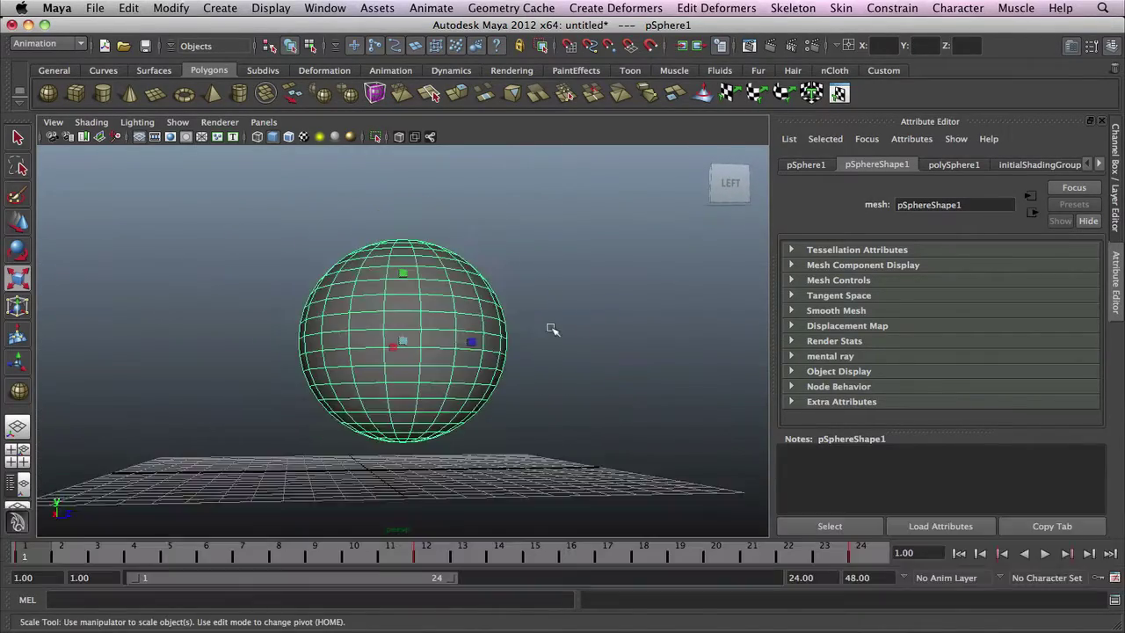
Preview the bouncing sphere from the new viewpoint, stop the playback, and rewind to frame 1
left_click(1045, 553)
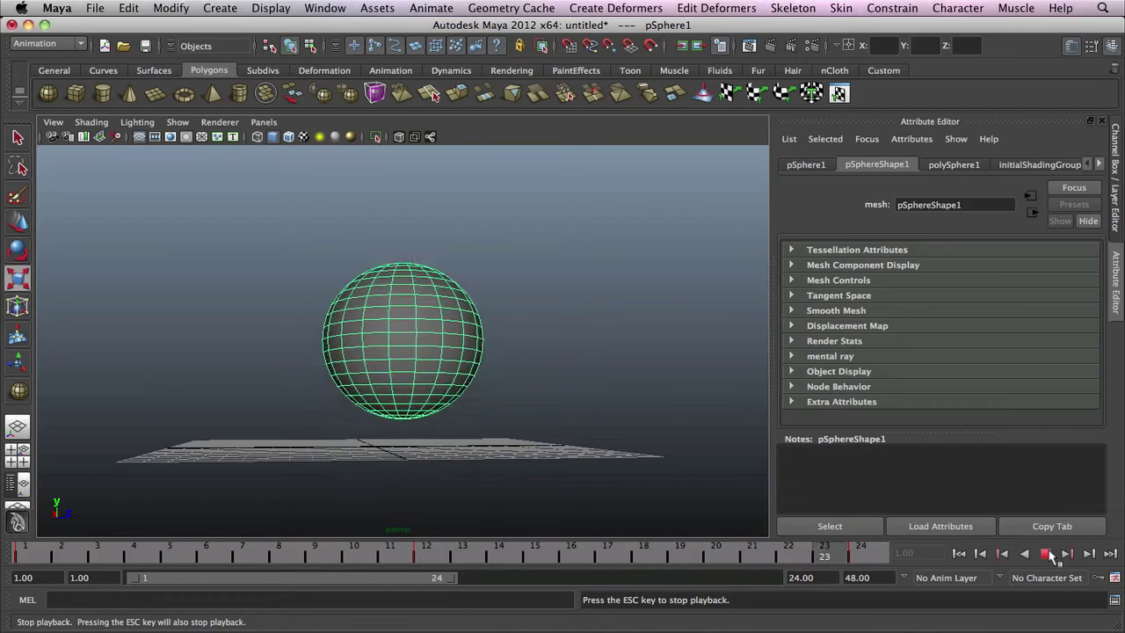
left_click(1046, 553)
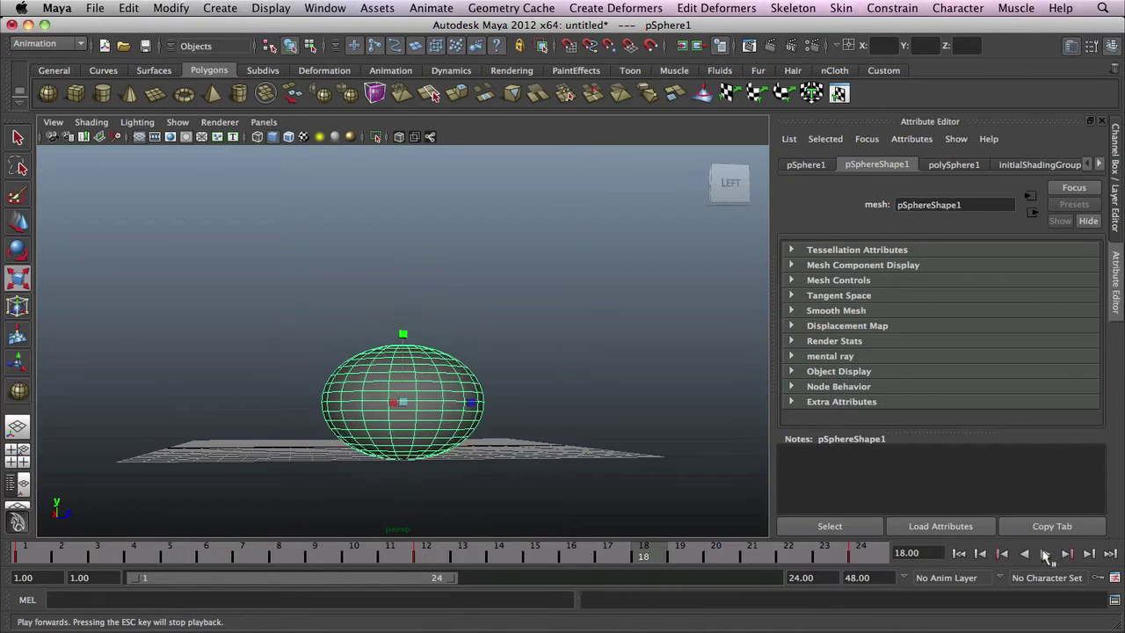
key("alt+shift+v")
Assign a new Phong material to the sphere and set its color to blue with H 208, S 0.902, V 0.686
right_click_drag(417, 318, 415, 533)
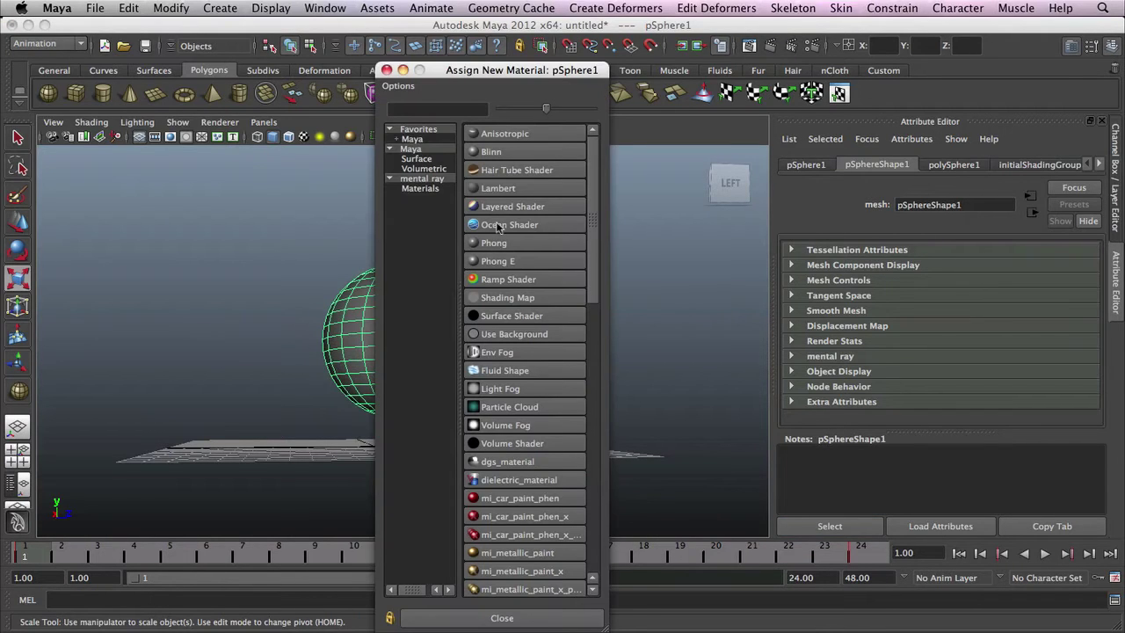
left_click(494, 245)
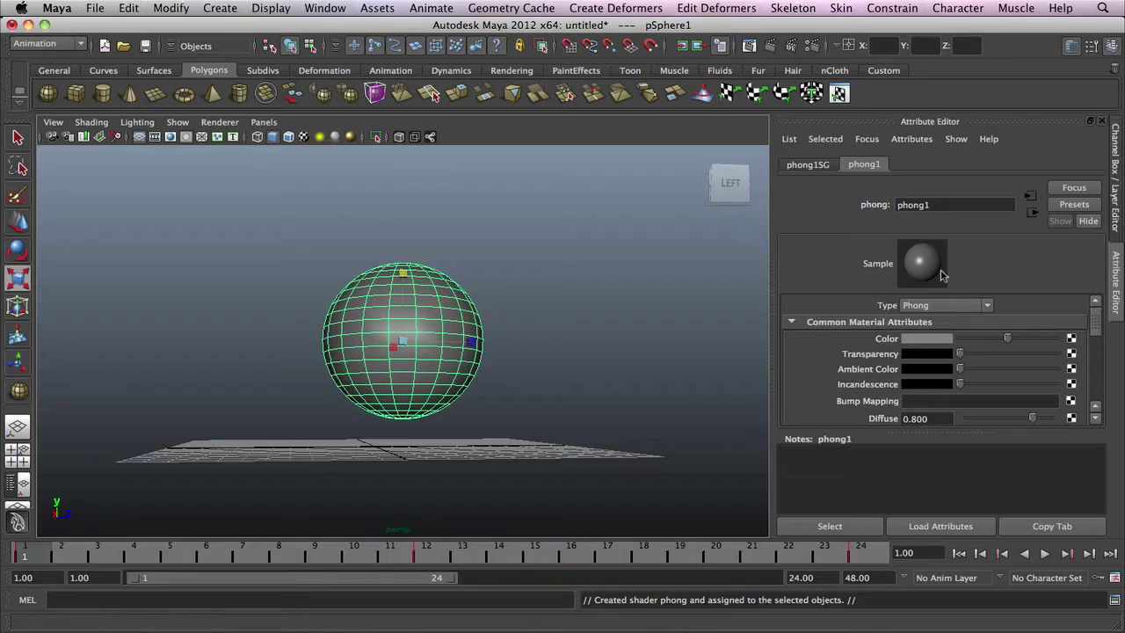
left_click(923, 340)
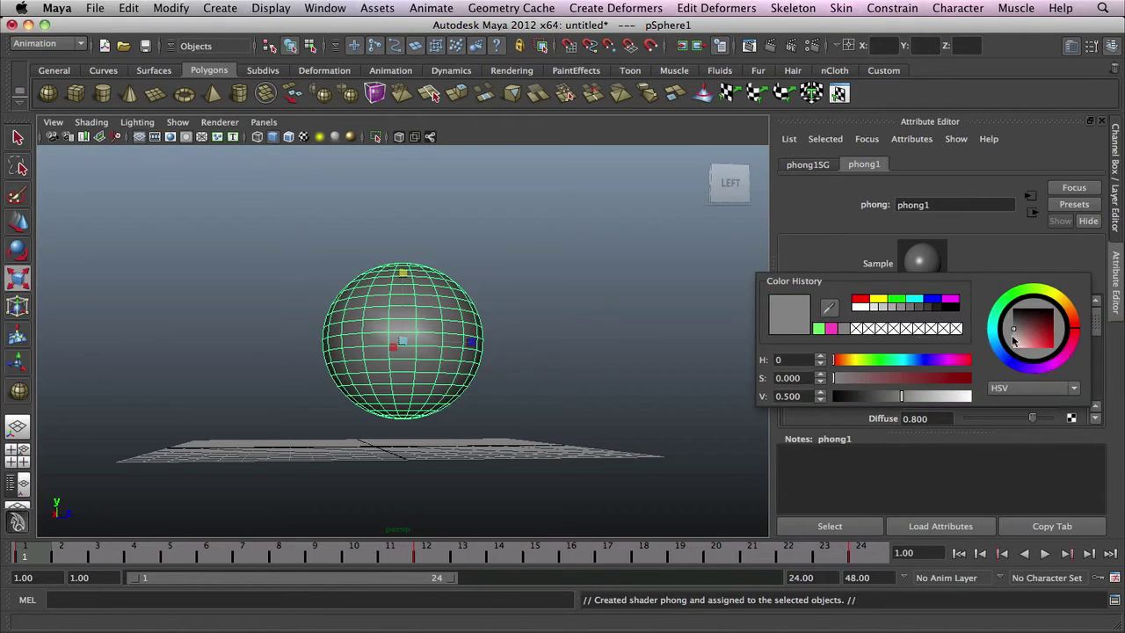
left_click_drag(1016, 329, 999, 353)
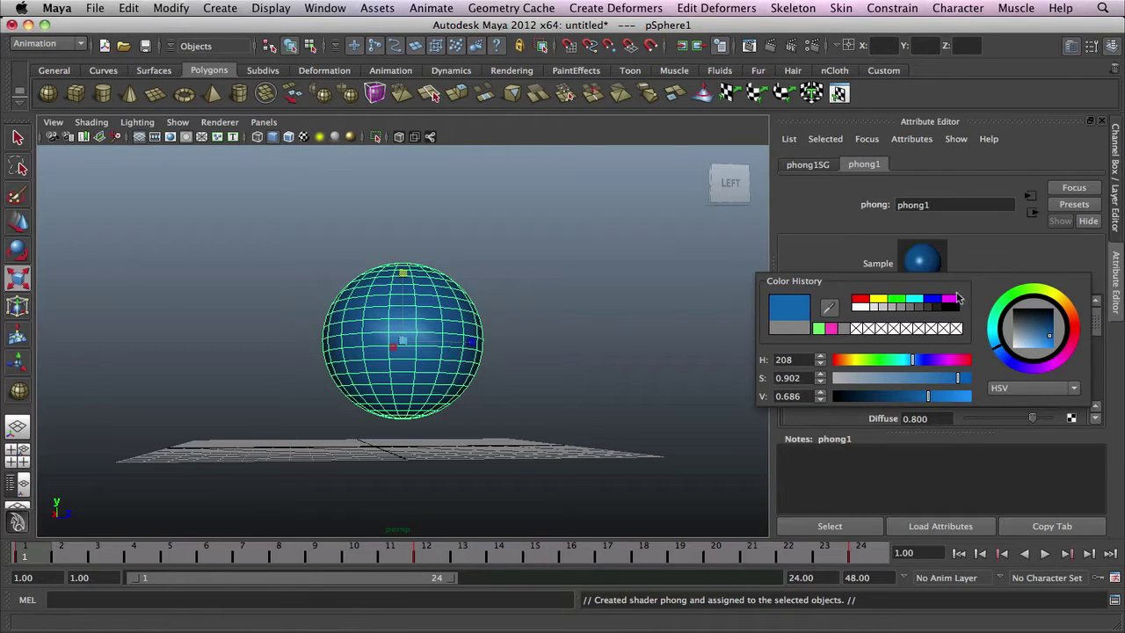
left_click(1009, 255)
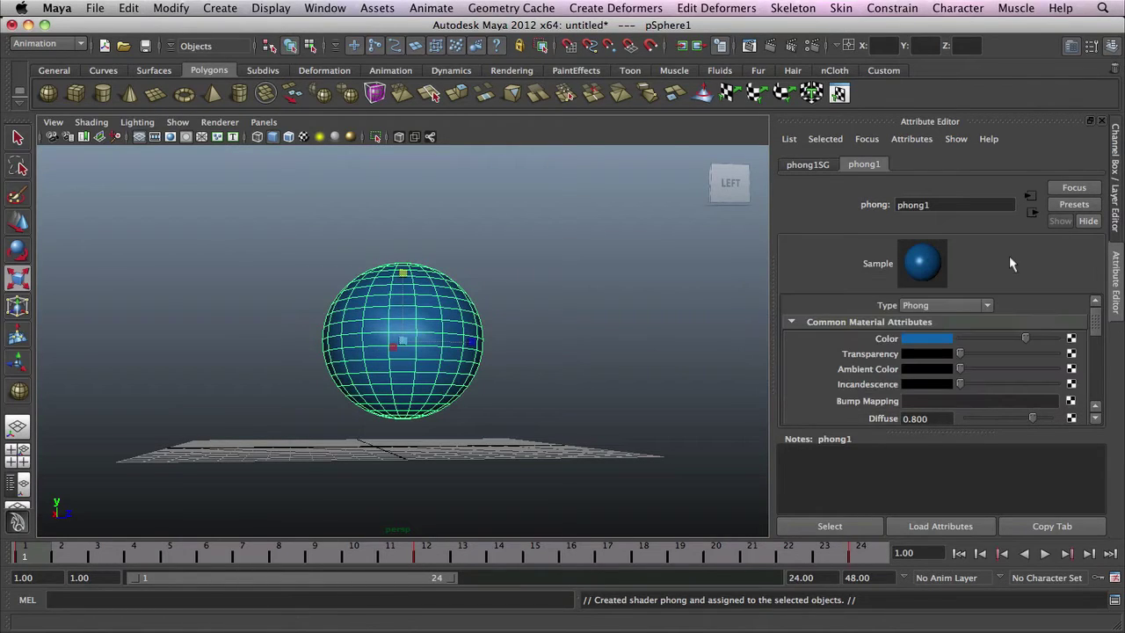
Map a Checker texture to the Phong material's color and turn on textured display in the viewport
left_click(1072, 339)
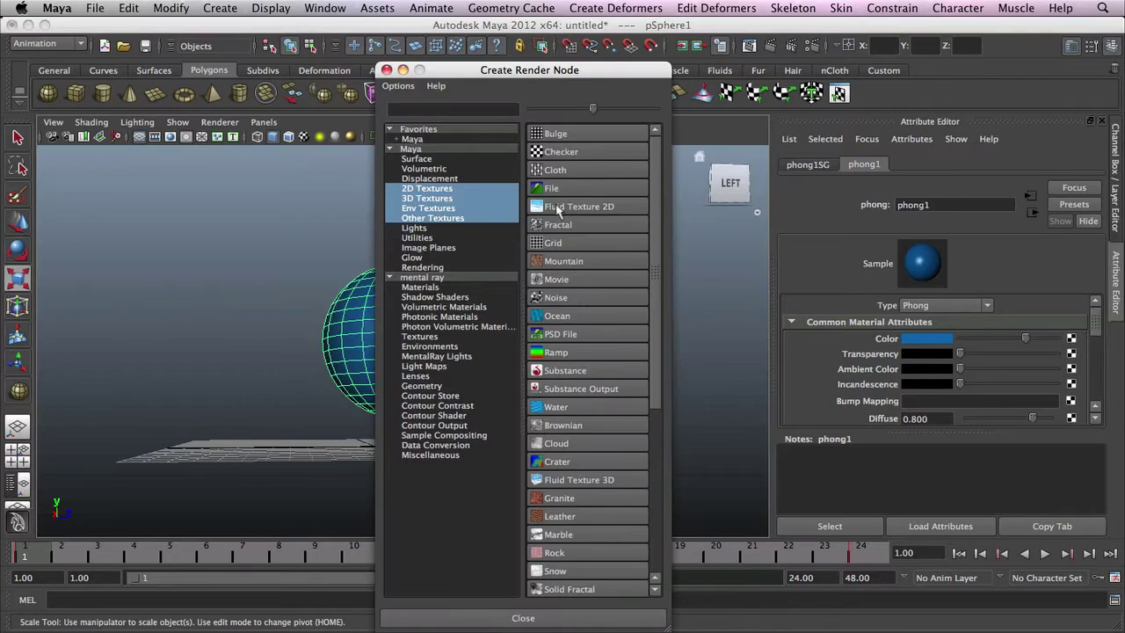
left_click(567, 155)
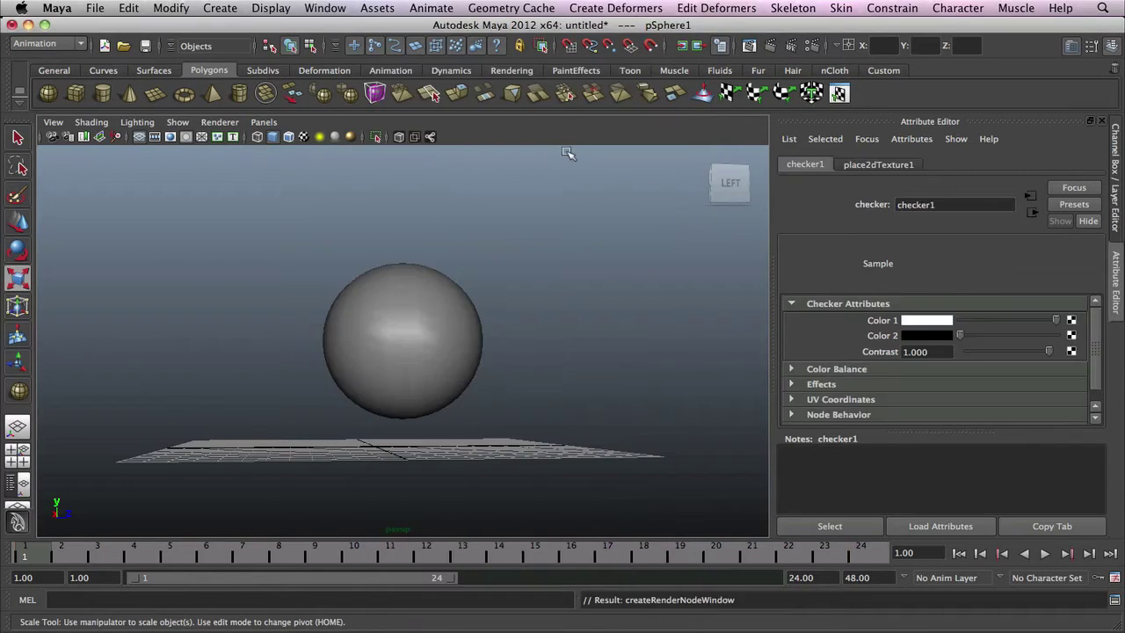
left_click(306, 137)
mouse_move(527, 301)
left_mouse_down("alt")
mouse_move(536, 324)
mouse_move(276, 291)
mouse_move(302, 252)
mouse_move(497, 331)
mouse_move(519, 306)
left_mouse_up("alt")
Select the checkered sphere and try scaling it to about 1.317 along the X axis
key("r")
left_click(432, 345)
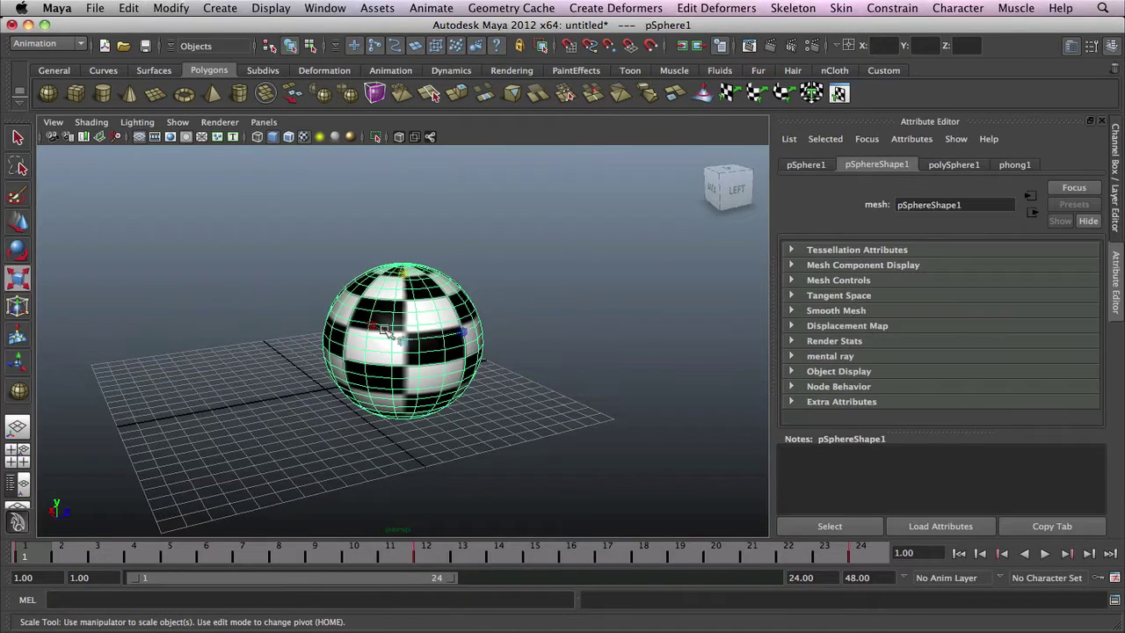
mouse_move(382, 327)
left_mouse_down()
mouse_move(365, 320)
mouse_move(384, 305)
left_mouse_up()
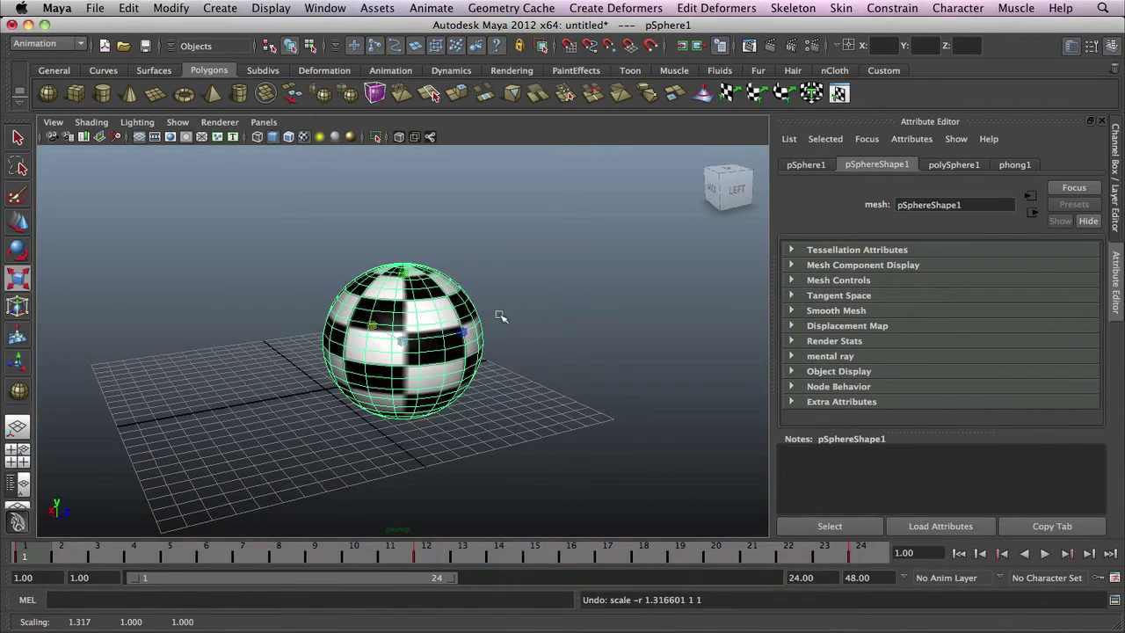
Render the current frame with Maya Software from a front-left viewpoint, and close the rendered image
left_click_drag(497, 315, 521, 158, "alt")
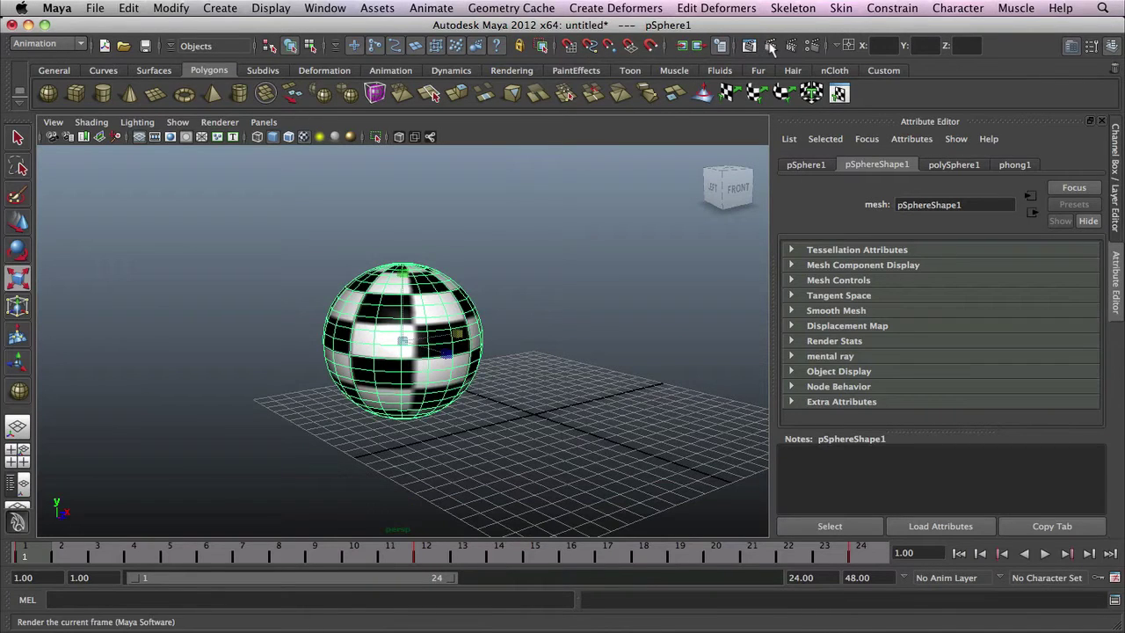
left_click(770, 45)
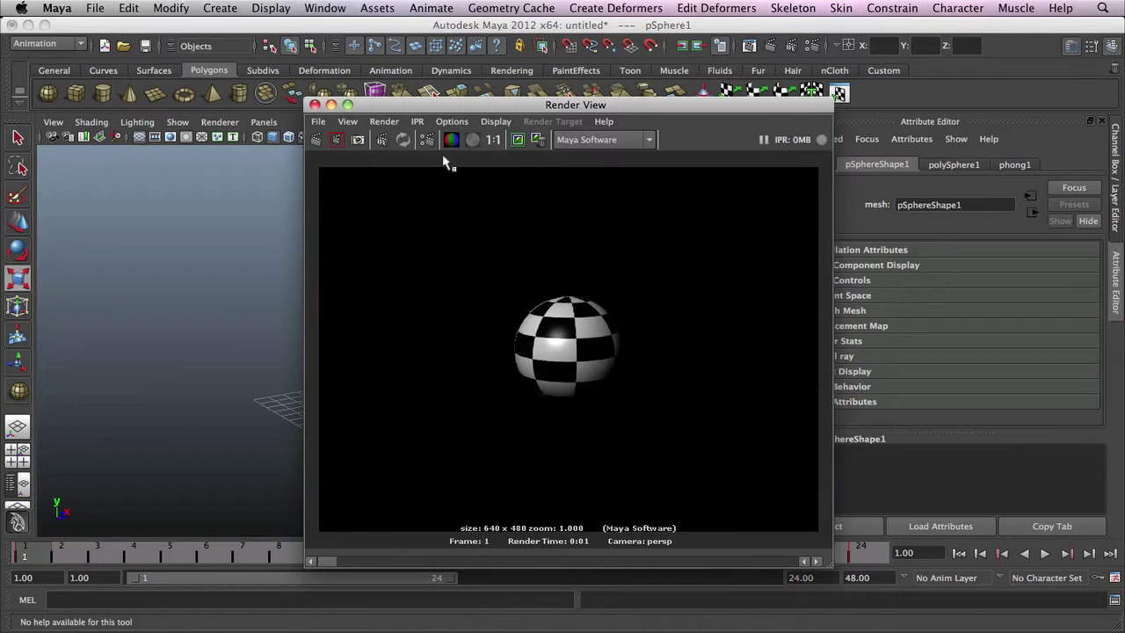
left_click(315, 105)
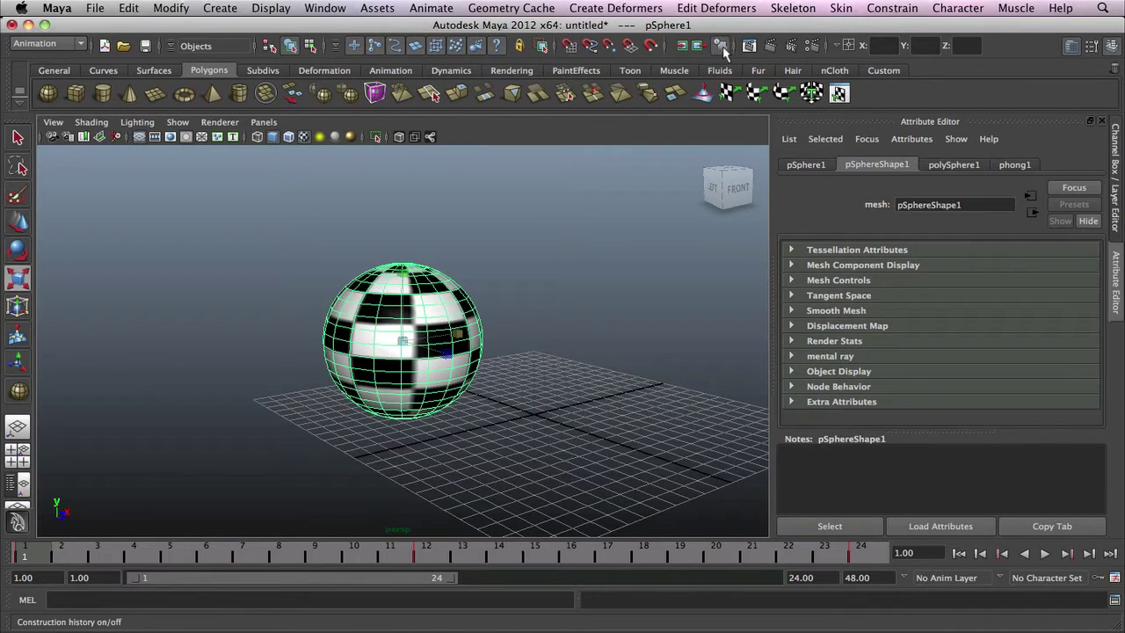
Set the render output's image format to JPEG (jpg) and close the render settings
left_click(811, 45)
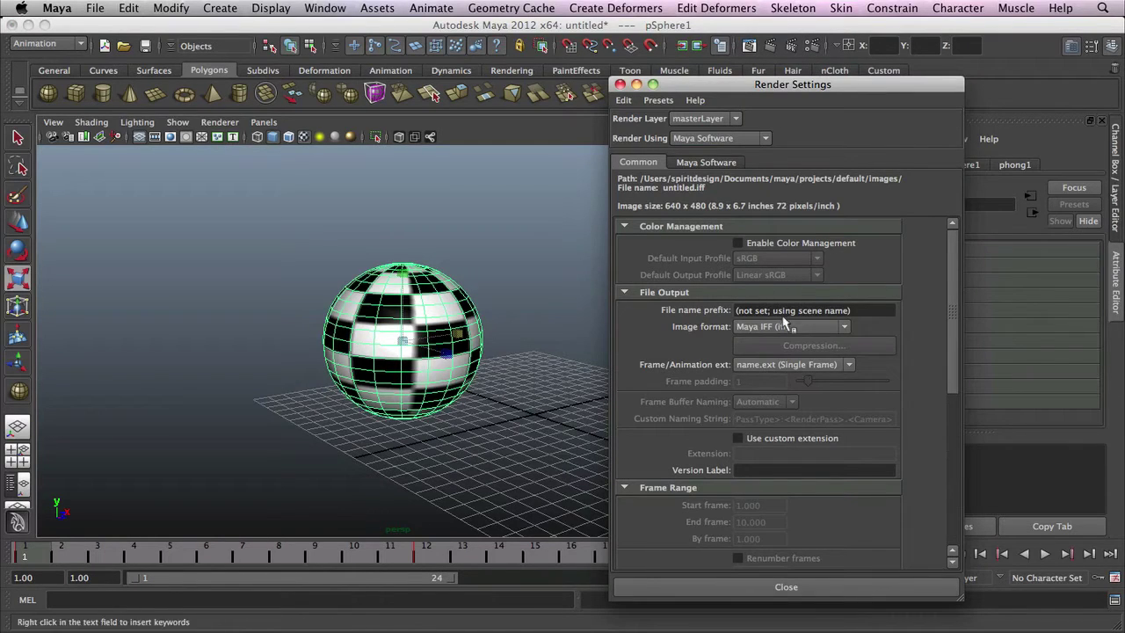
left_click(845, 327)
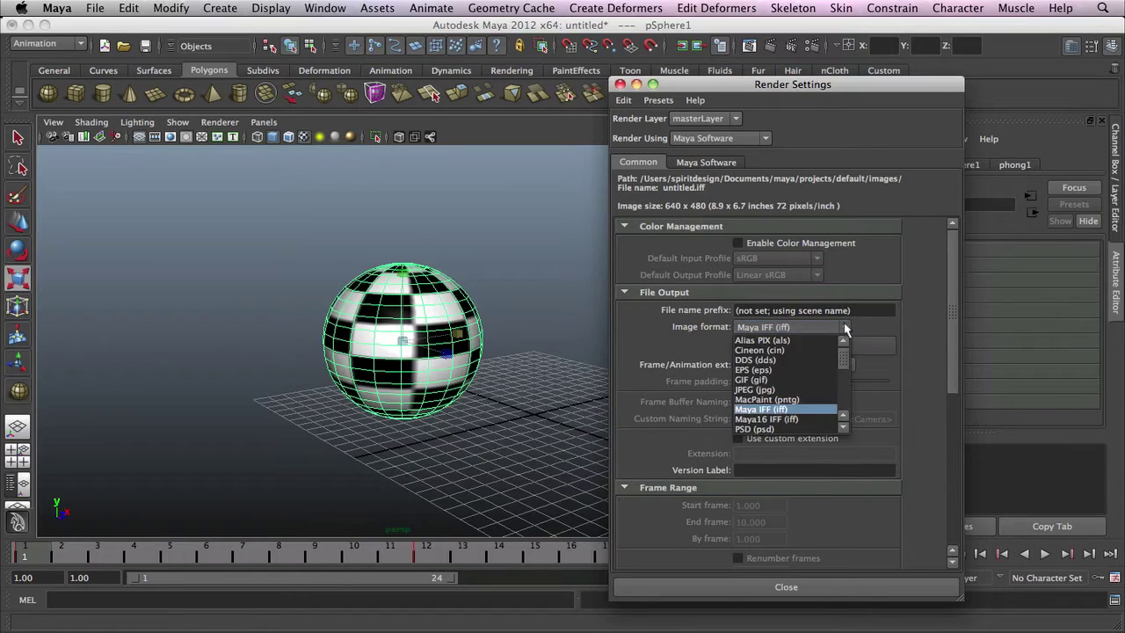
left_click(811, 390)
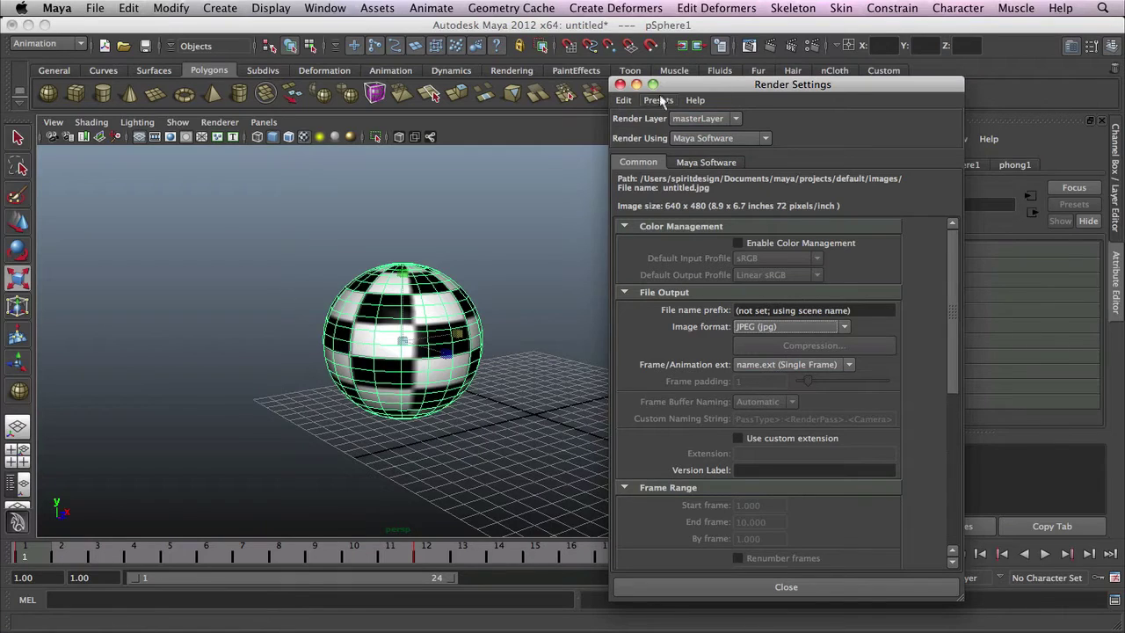
left_click(619, 85)
Render the current frame again, inspect the image at different zoom levels, and close it
left_click(776, 46)
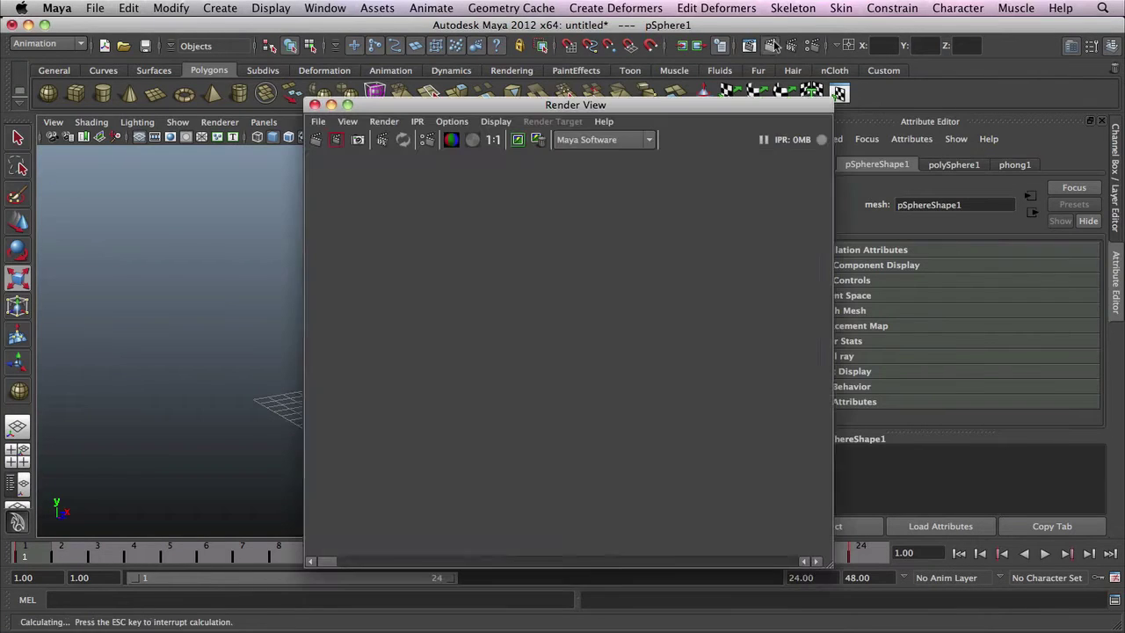
scroll(571, 323, "up", 2)
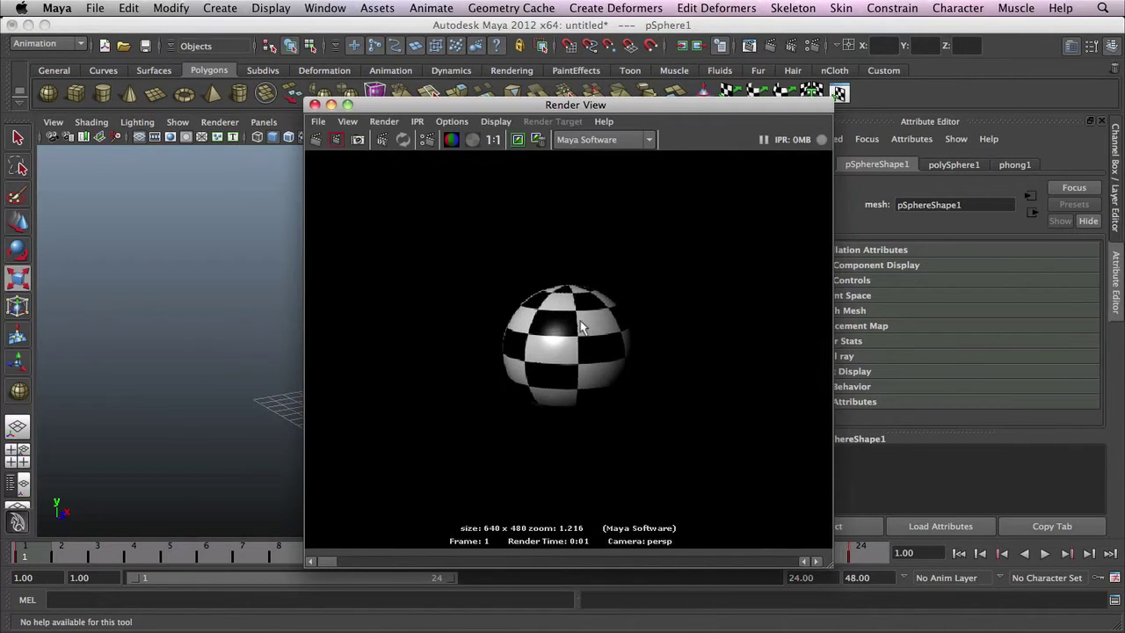
scroll(576, 325, "down", 3)
scroll(580, 327, "up", 1)
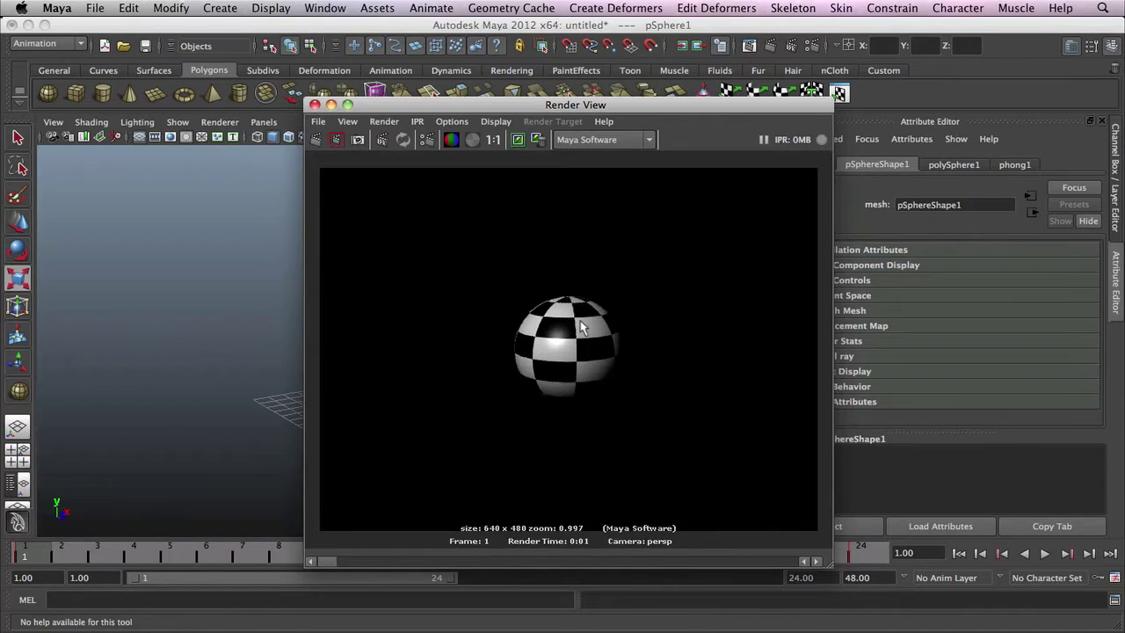
scroll(580, 327, "down", 1)
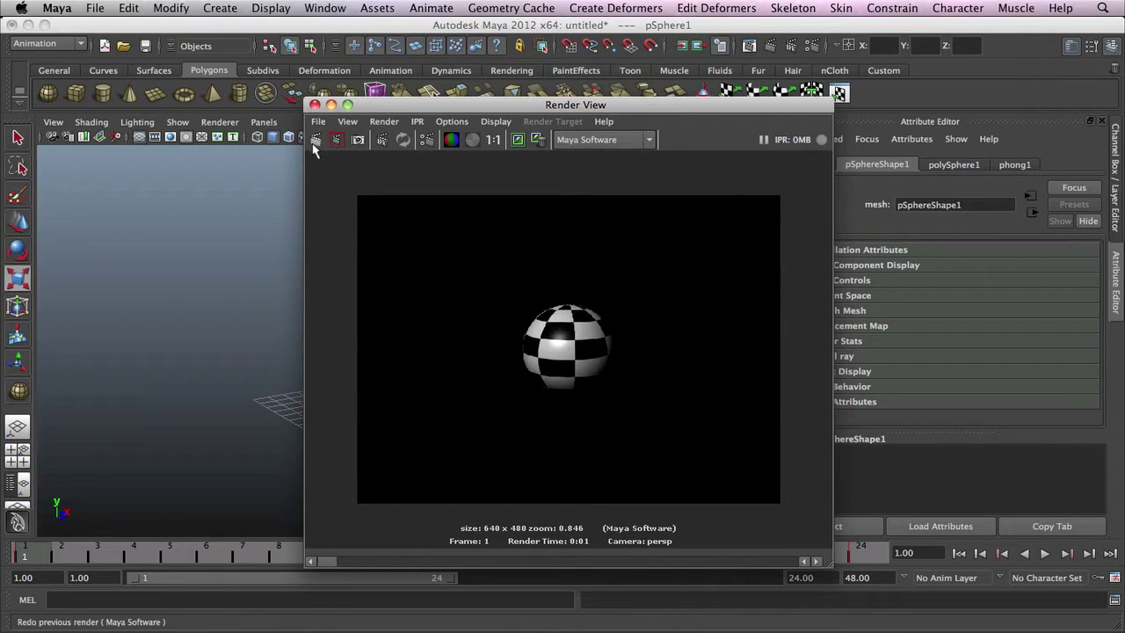
left_click(314, 105)
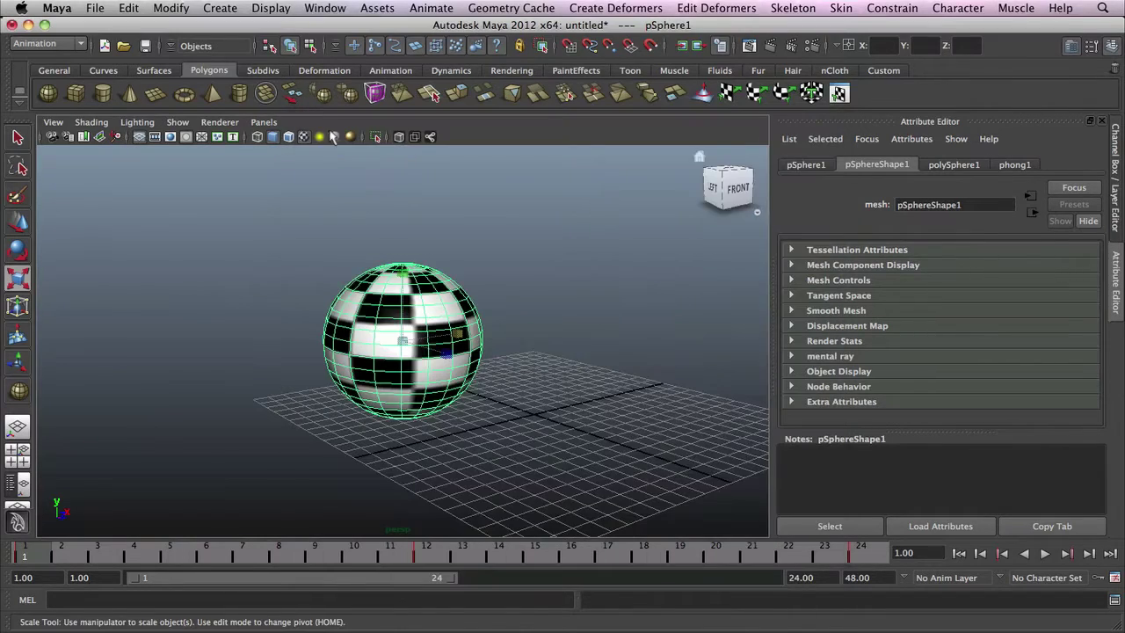
Create a small polygon pyramid on the grid, on the opposite side from the sphere
left_click_drag(432, 251, 613, 257, "alt")
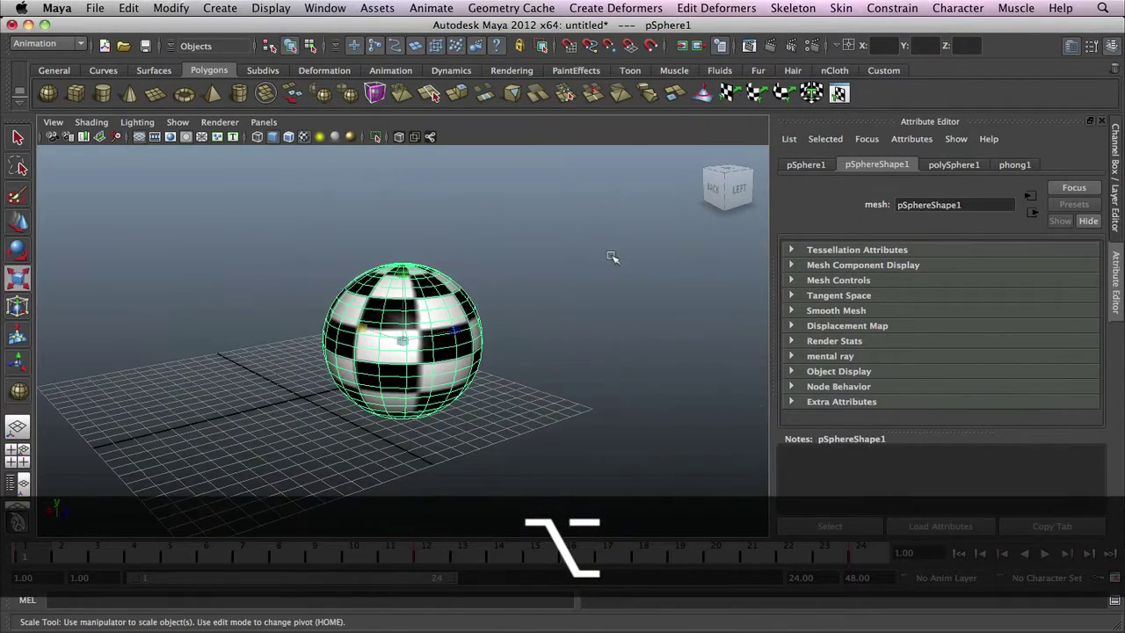
left_click_drag(377, 290, 404, 292, "alt")
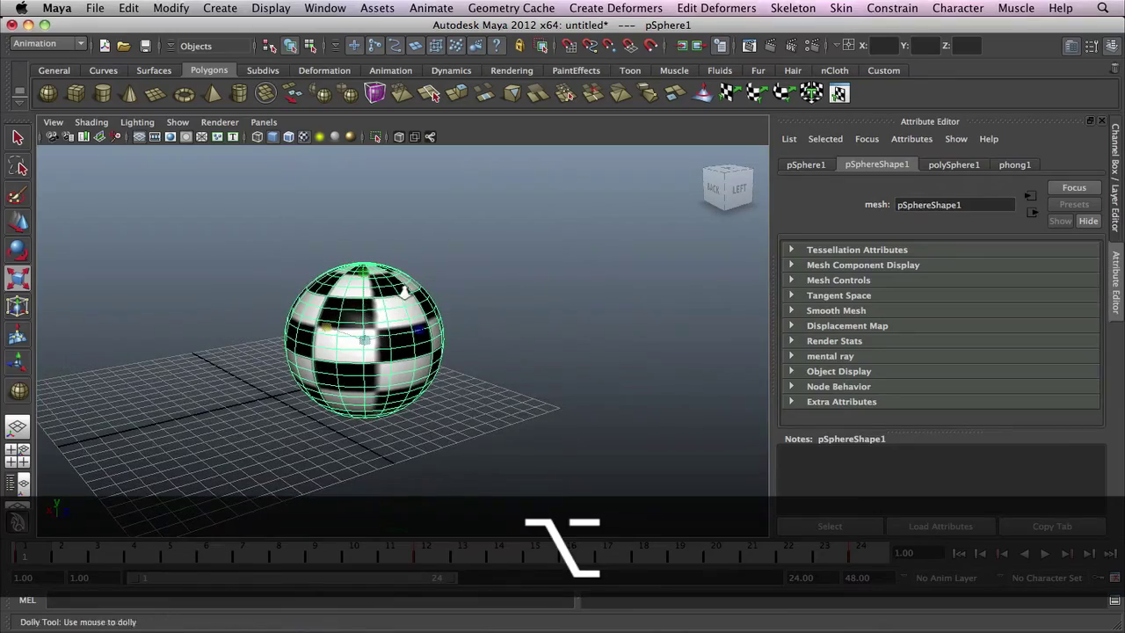
right_click_drag(343, 354, 269, 352, "alt")
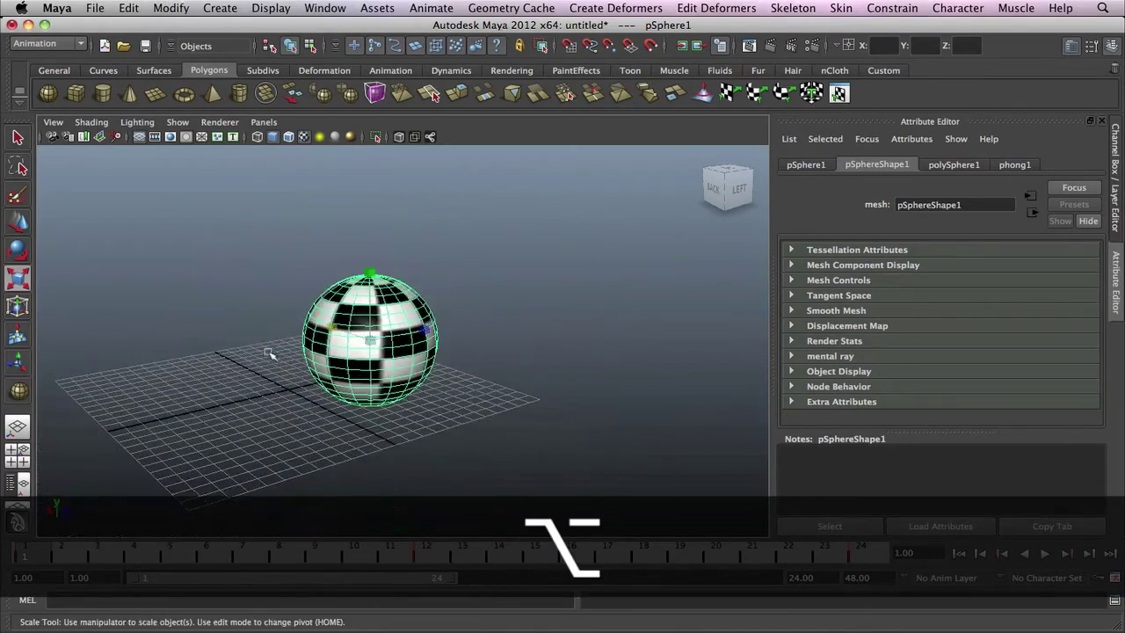
middle_click_drag(269, 352, 442, 312, "alt")
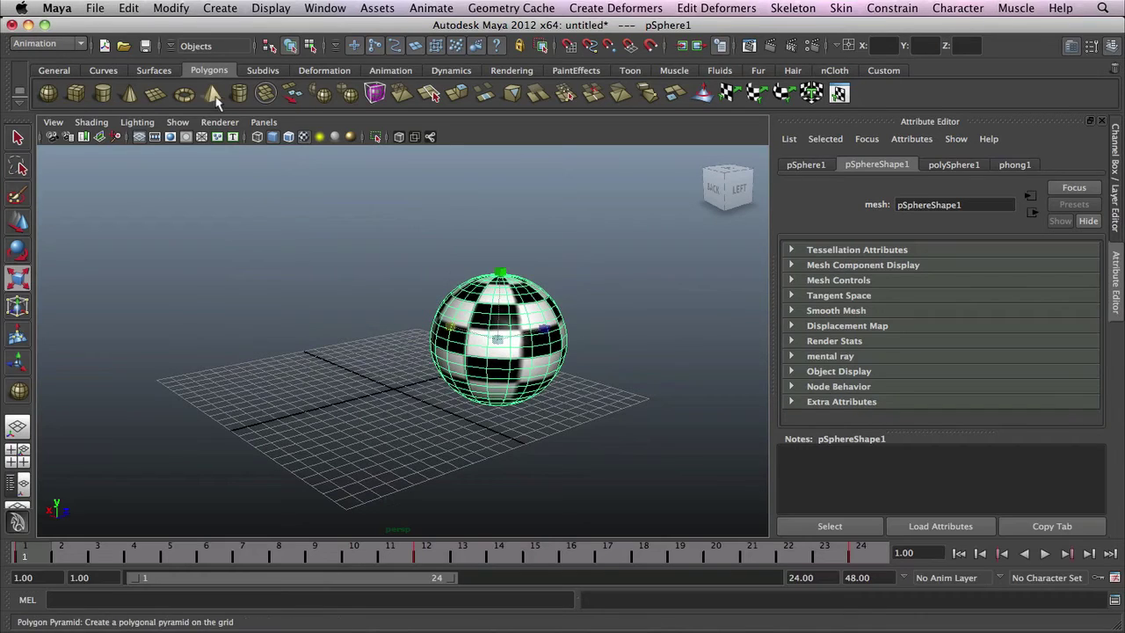
left_click(212, 93)
left_click_drag(278, 394, 295, 387)
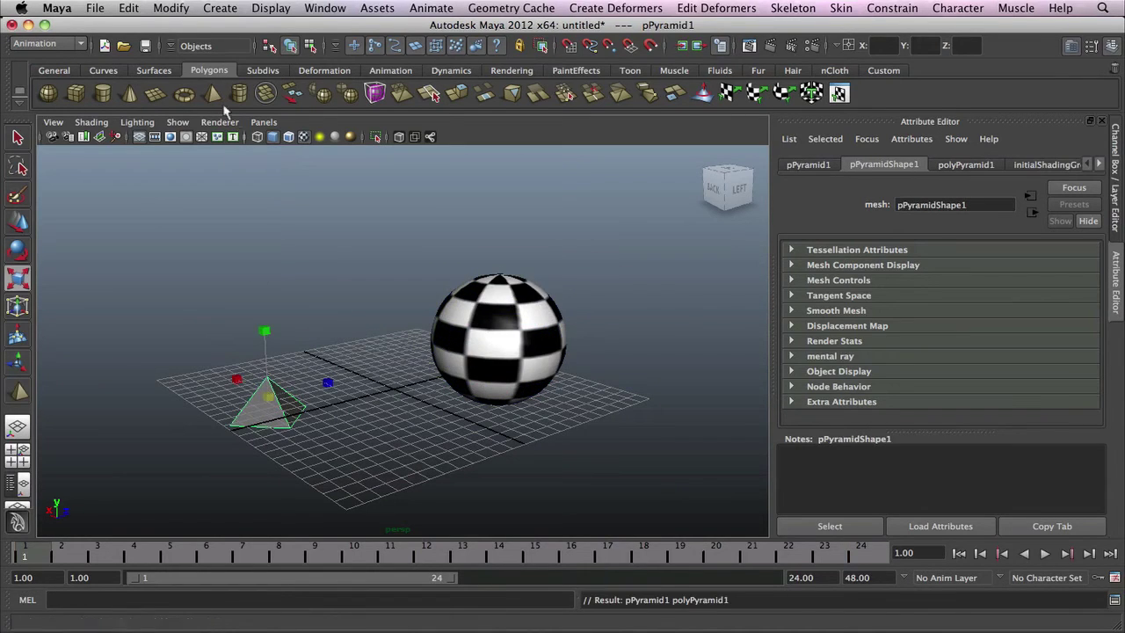
Create a thin polygon torus above the pyramid, rotate it upright about the Z axis, and clear the selection
left_click(184, 93)
left_click_drag(321, 255, 354, 264)
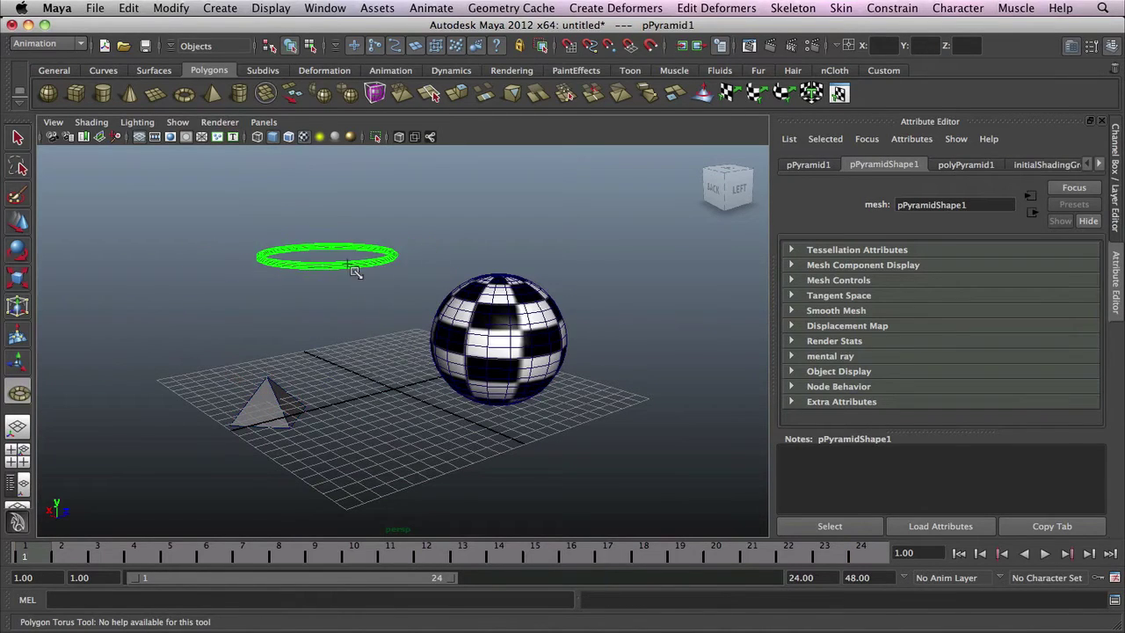
key("r")
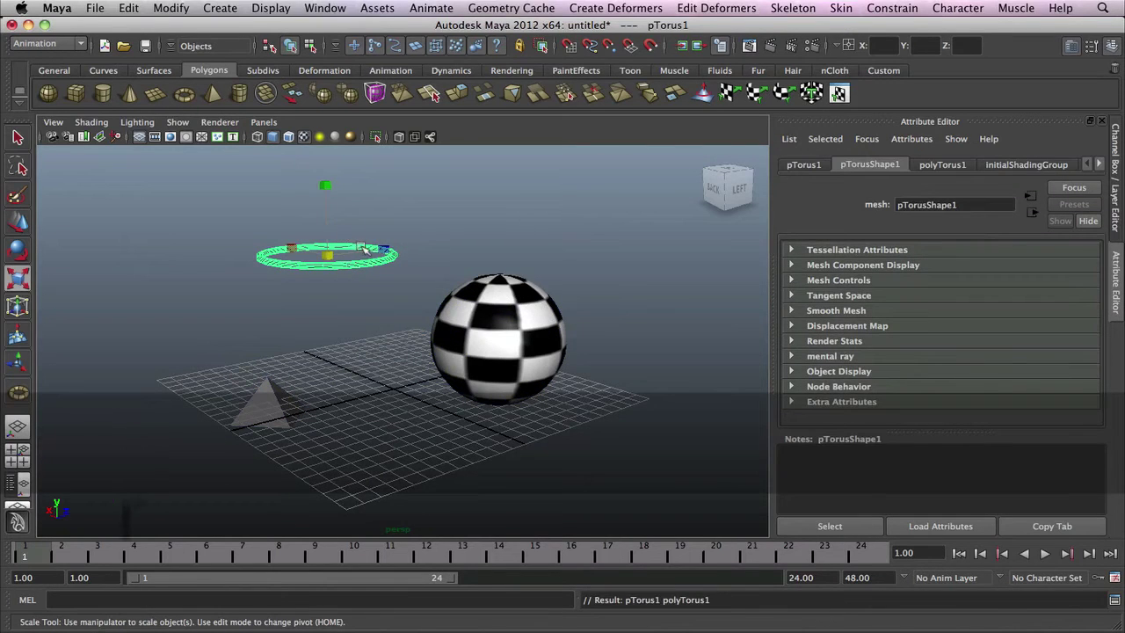
key("e")
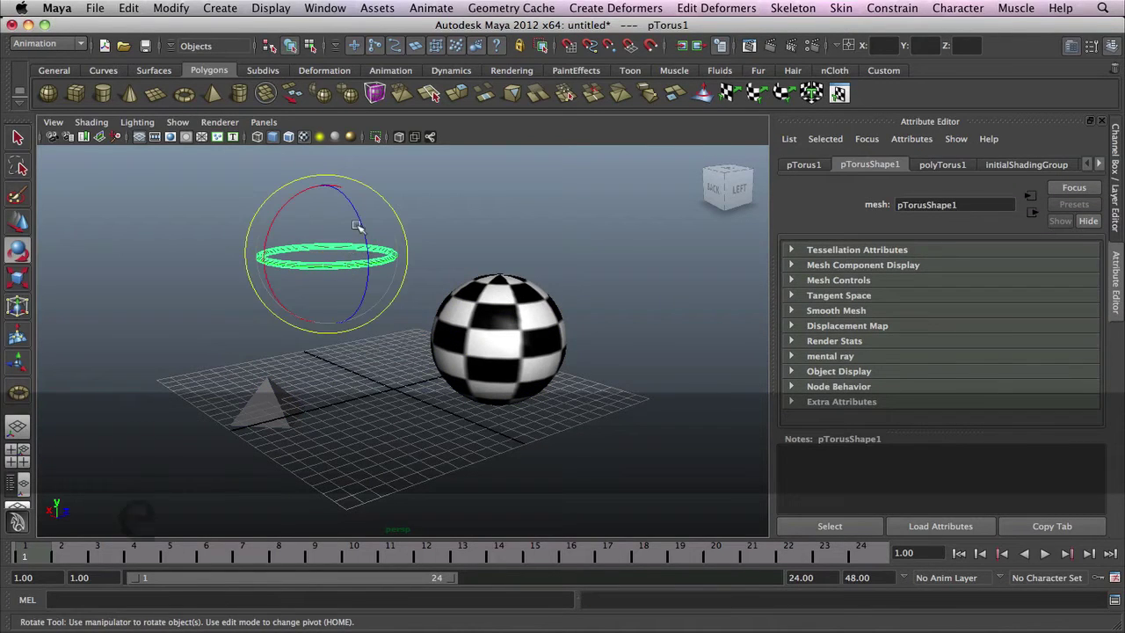
left_click_drag(360, 230, 369, 318)
left_click(437, 314)
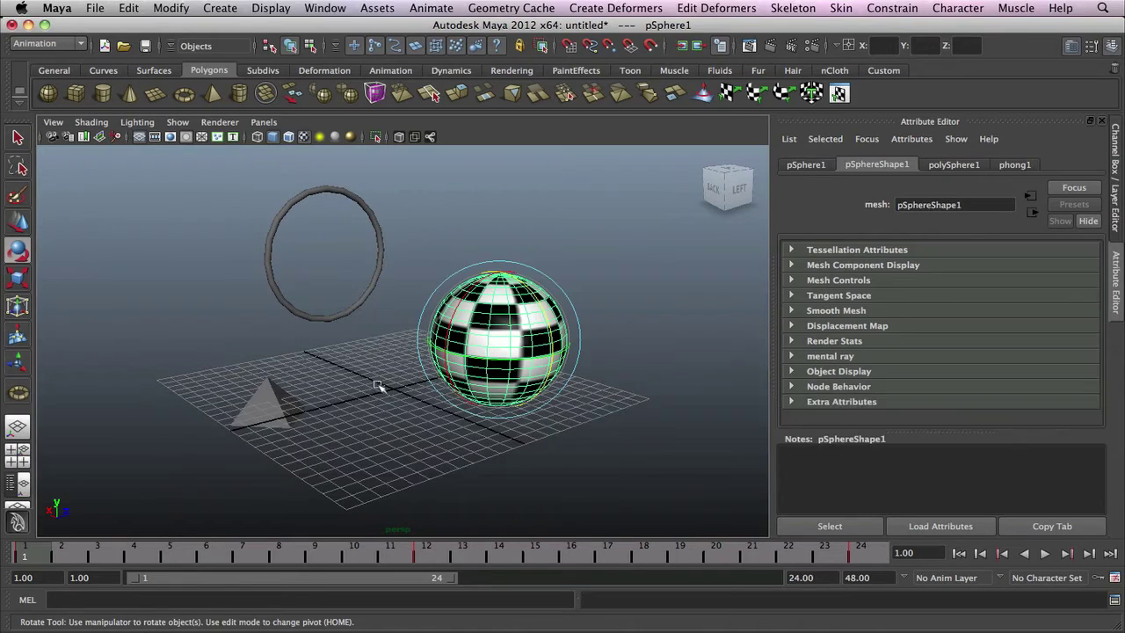
left_click(378, 388)
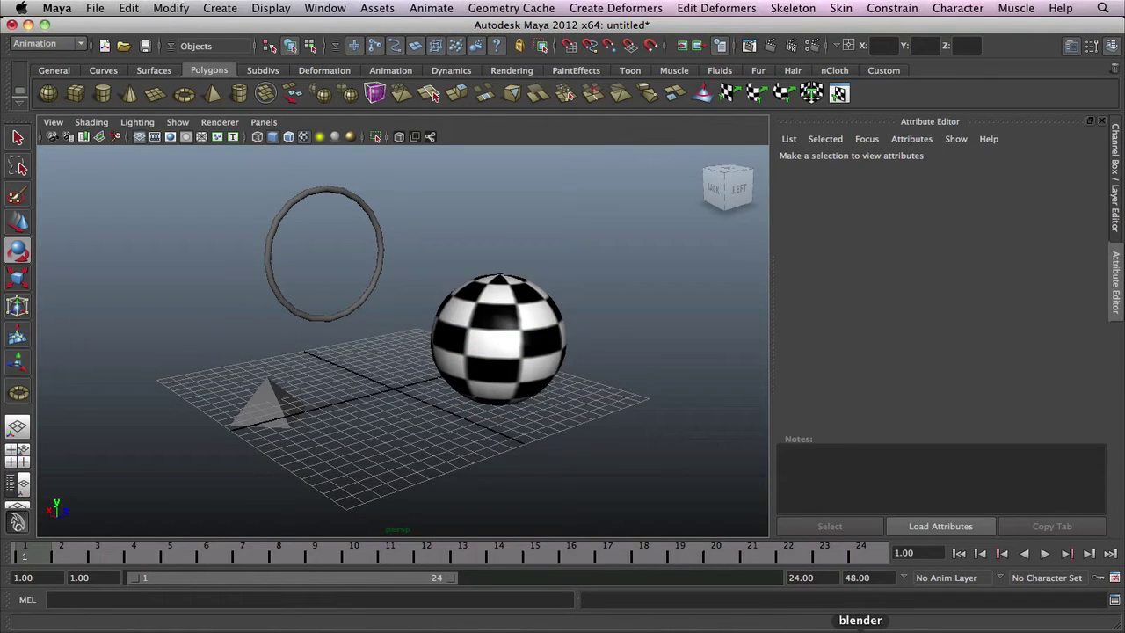
Switch to Blender, dismiss the splash screen, and move the default cube by about X -0.554, Y 0.0655, Z 1.071
left_click(860, 629)
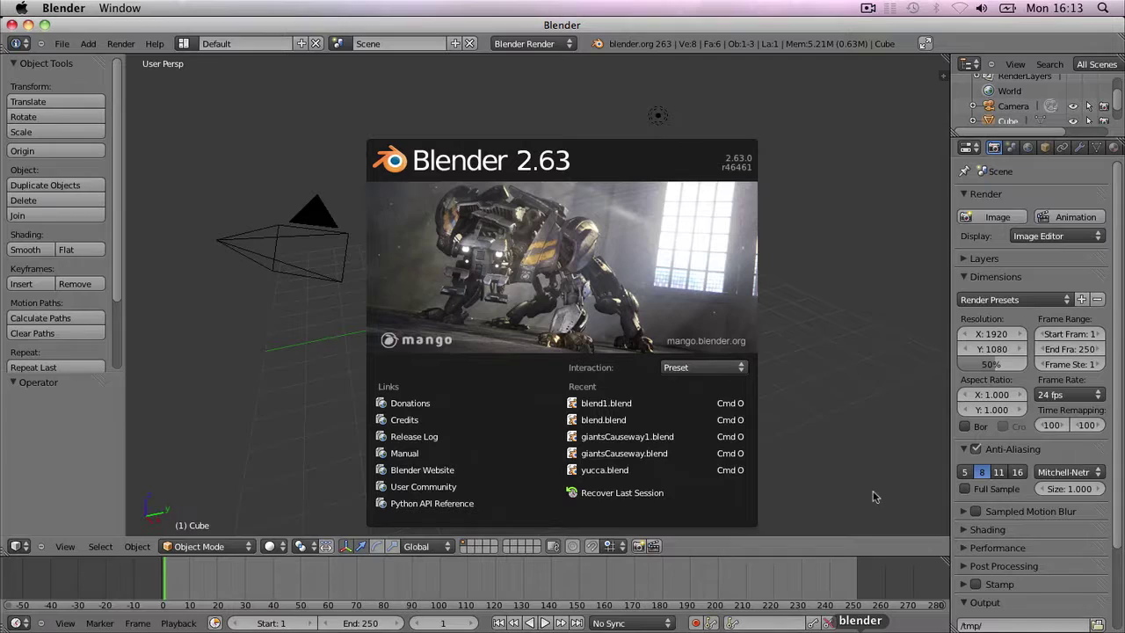
left_click(793, 307)
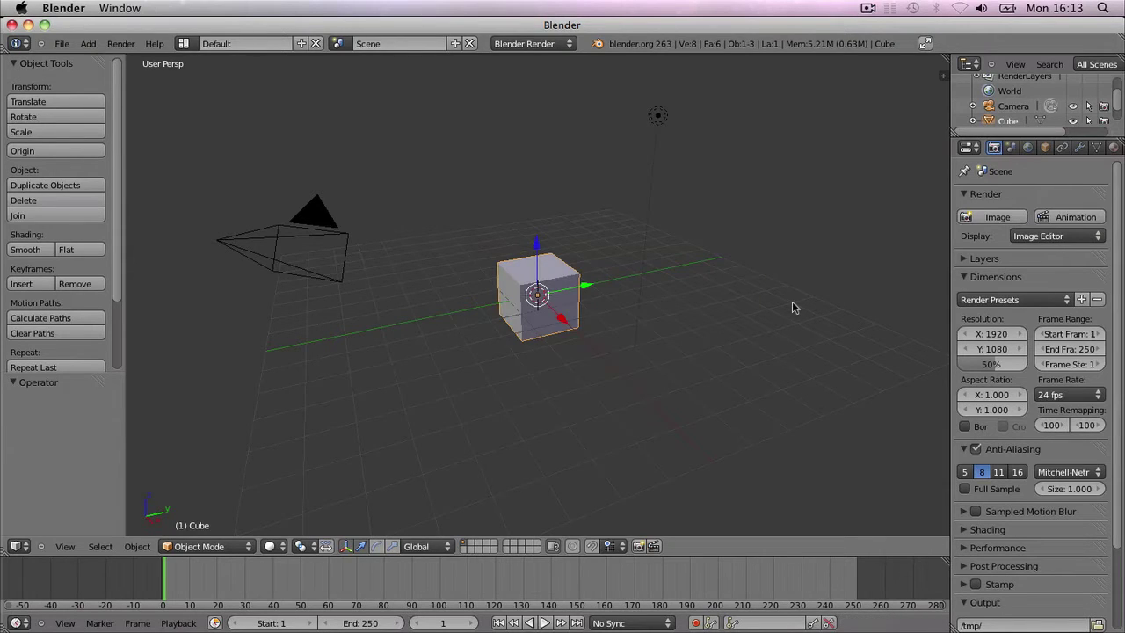
key("a")
right_click(553, 296)
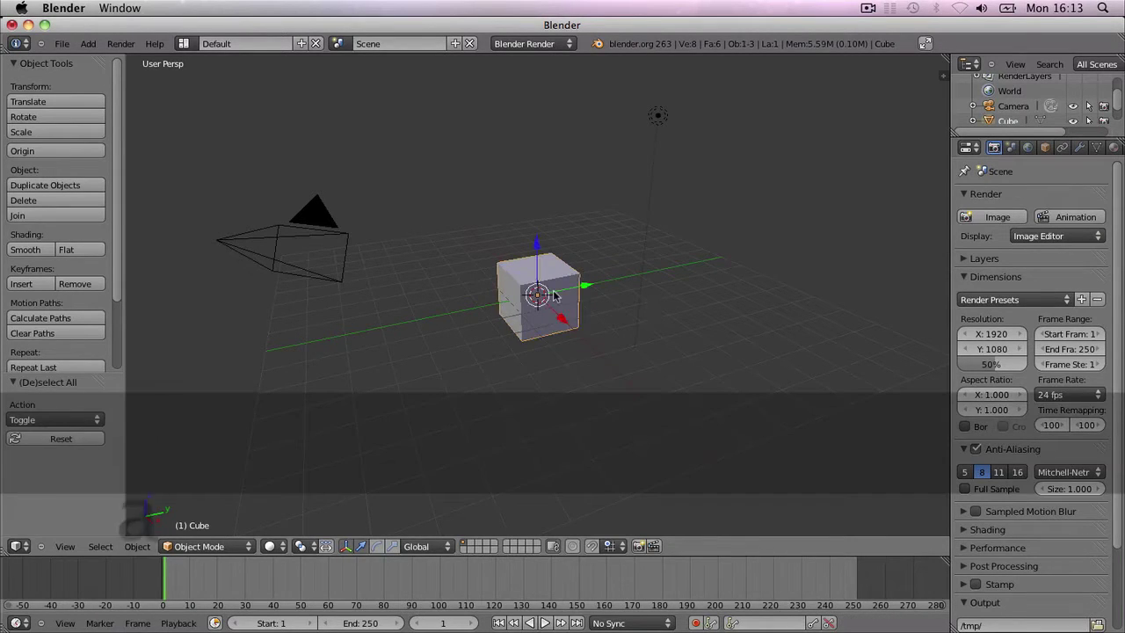
key("g")
left_click(559, 275)
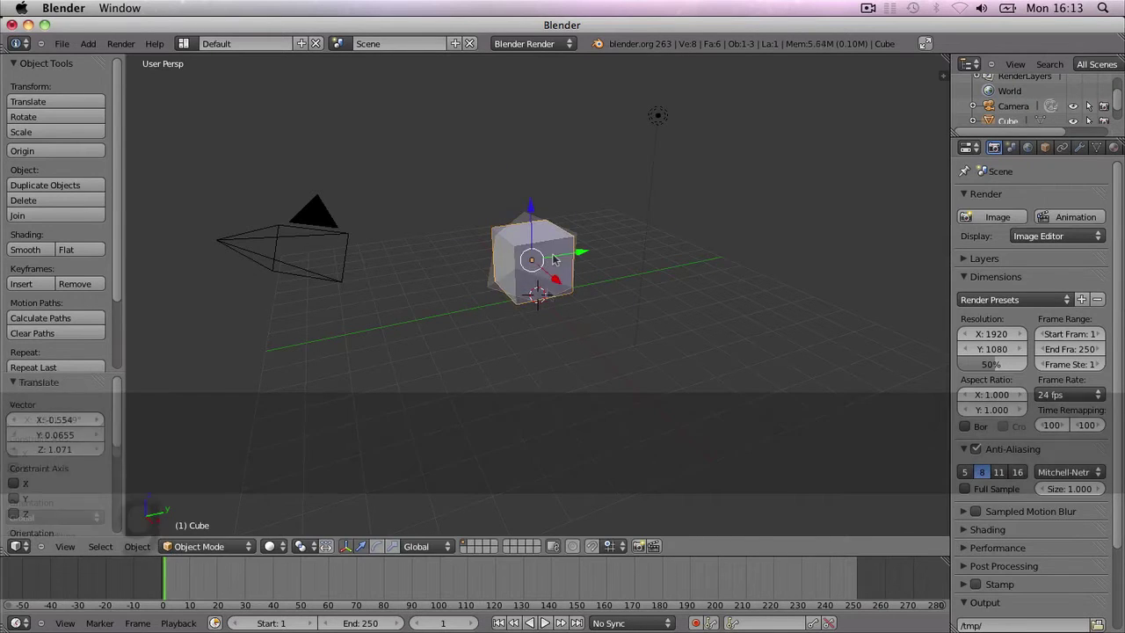
Rotate the cube freely by about -1511° and orbit the view to see it from another side
key("r")
left_click(499, 340)
middle_click_drag(499, 340, 629, 356)
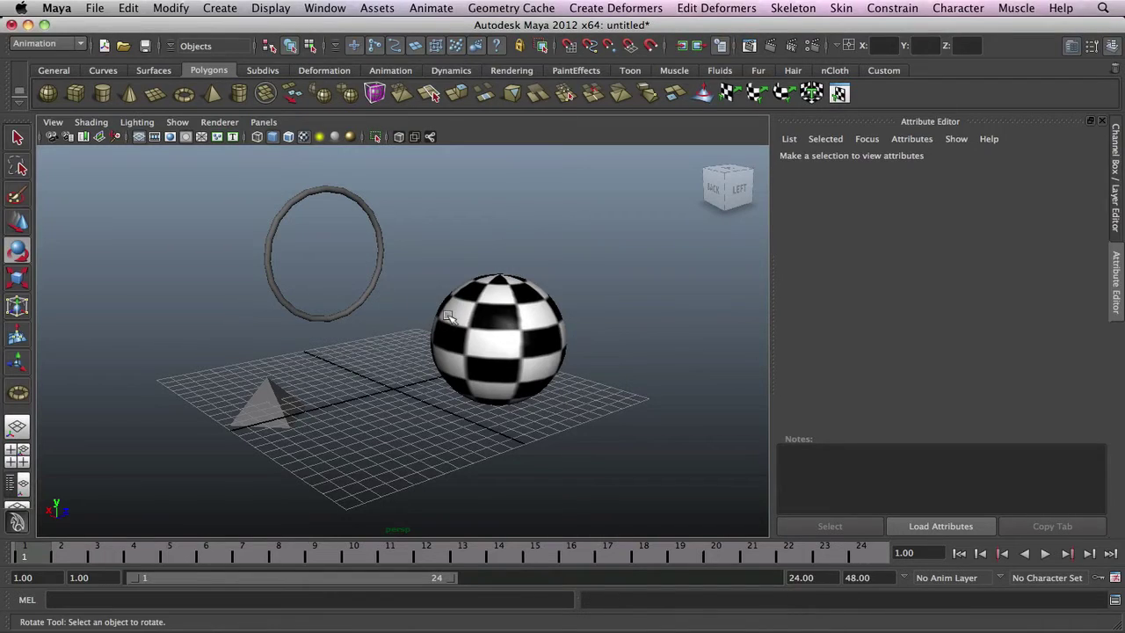
Switch back to Maya and orbit and zoom around the sphere, pyramid and torus
left_click_drag(448, 317, 361, 310, "alt")
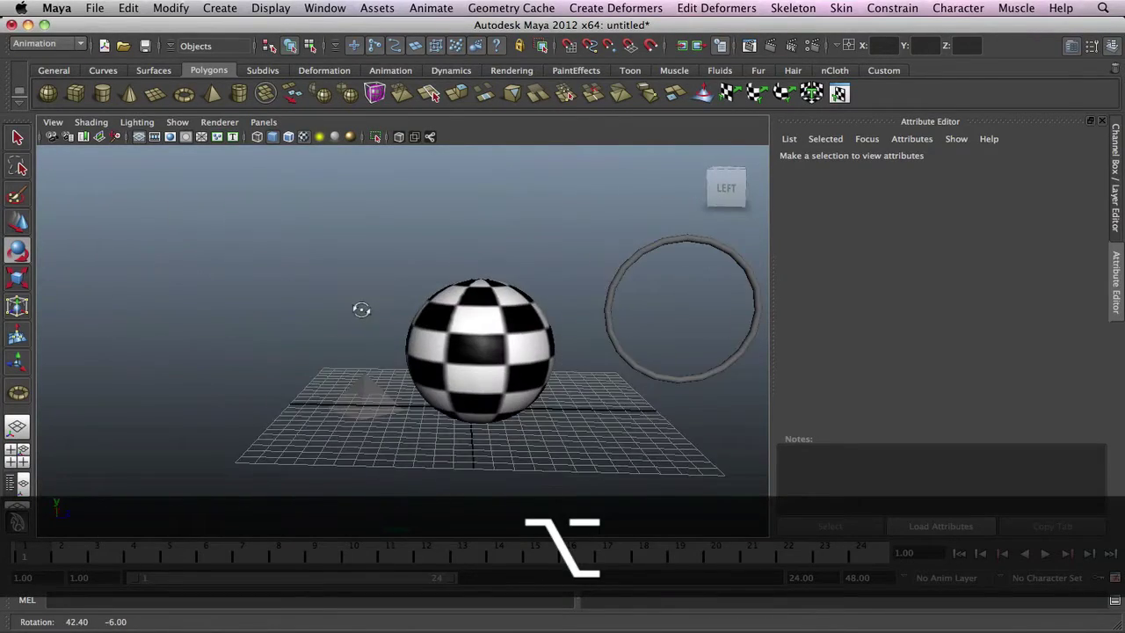
right_click_drag(459, 353, 422, 356, "alt")
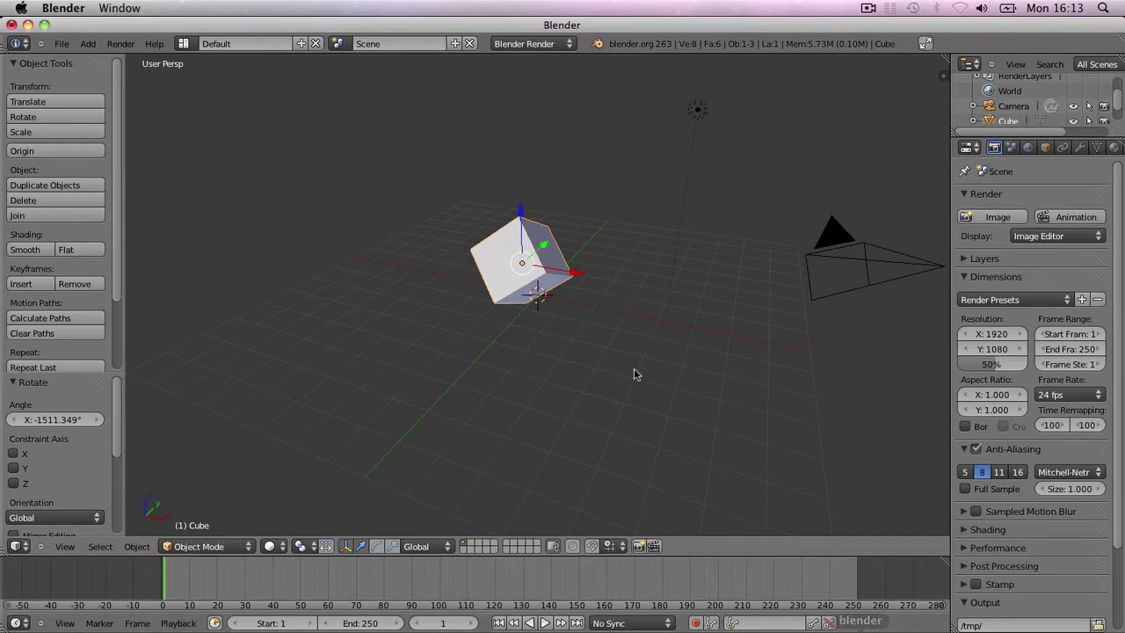
Switch to Blender, move the cube freely by about X -0.399, Y -0.262, Z 0.265, and rotate it by about 439°
scroll(631, 369, "up", 5)
scroll(631, 370, "down", 2)
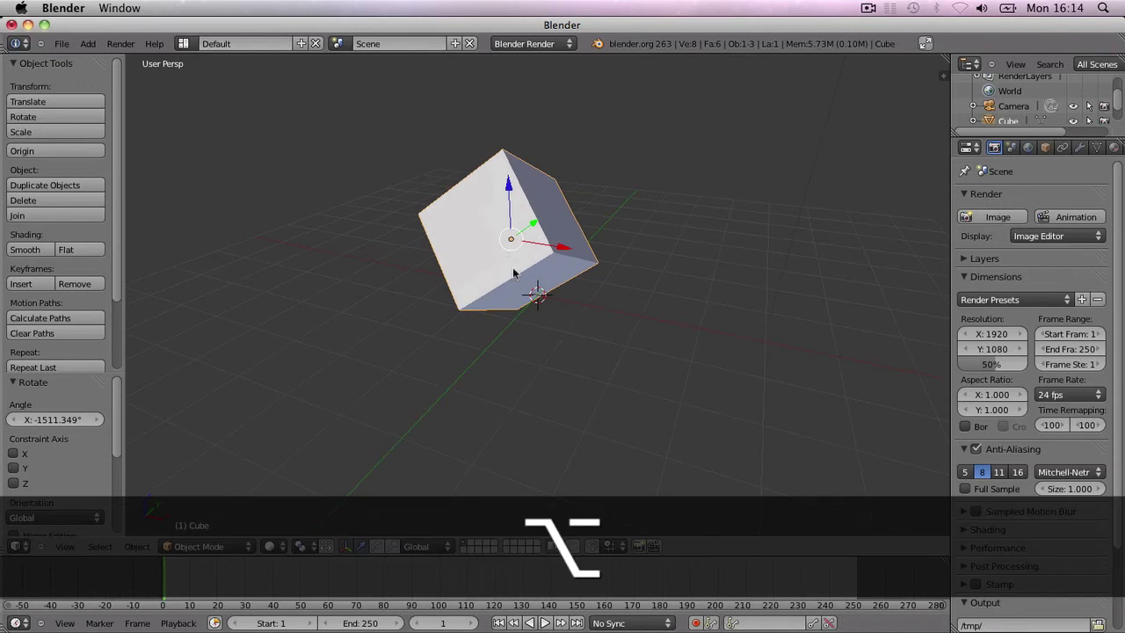
key("g")
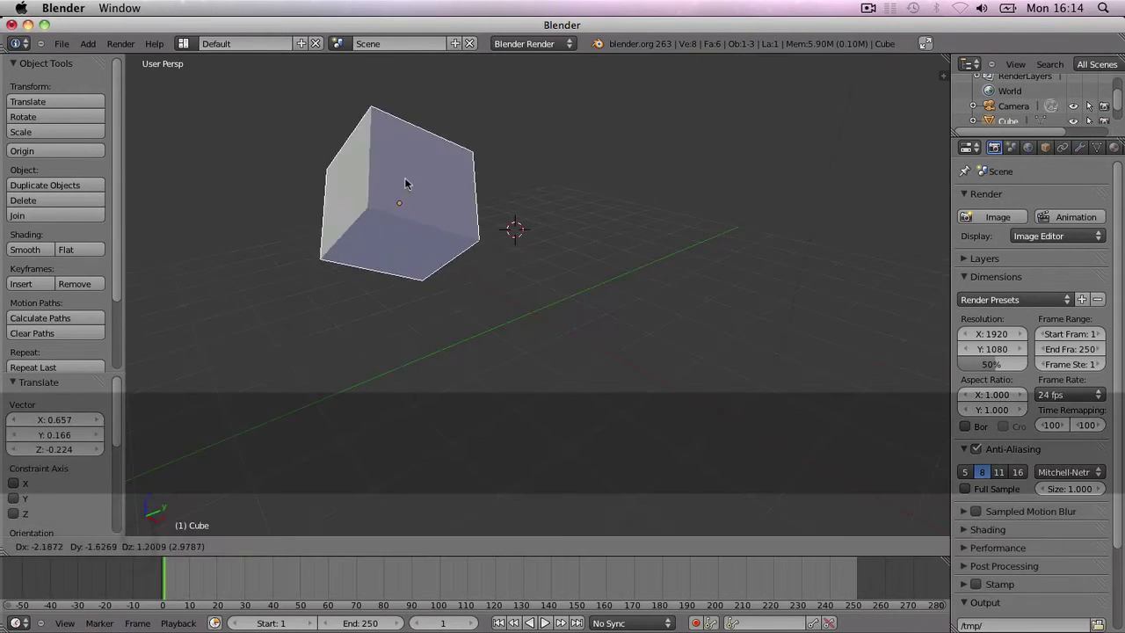
left_click(511, 239)
key("r")
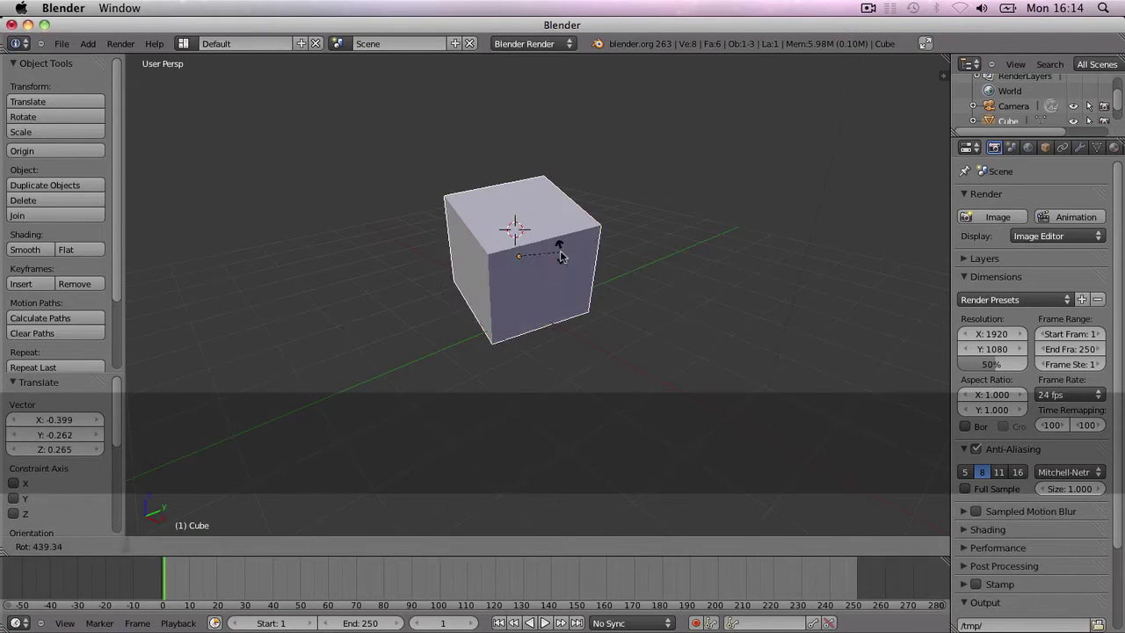
left_click(557, 248)
Scale the cube uniformly to about 0.907 and shift it slightly along the Z axis
key("s")
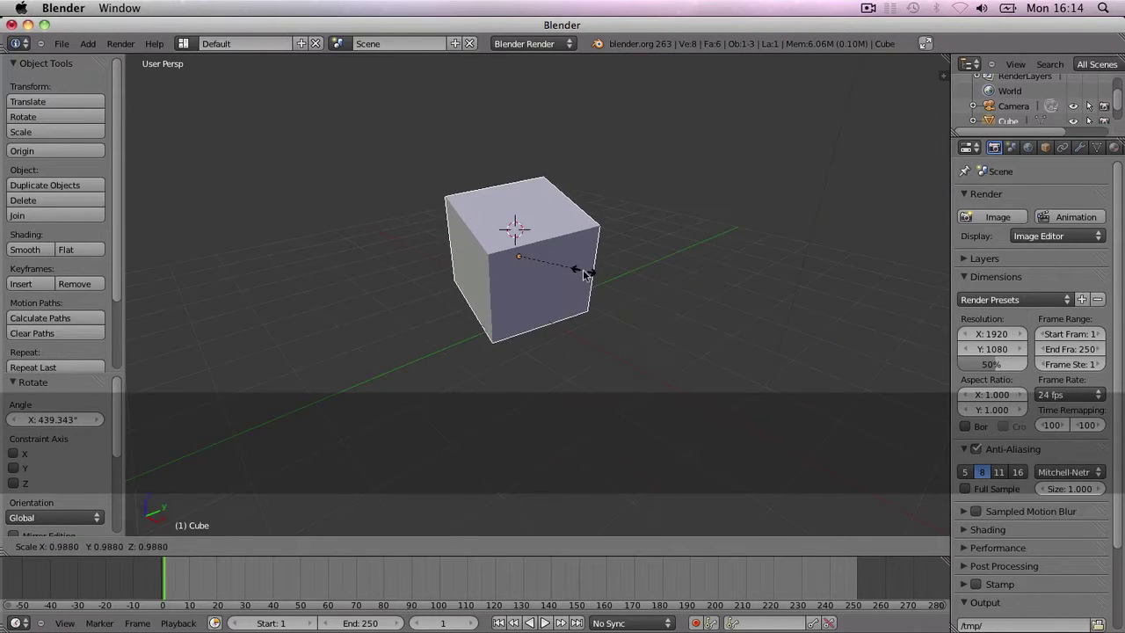
left_click(577, 243)
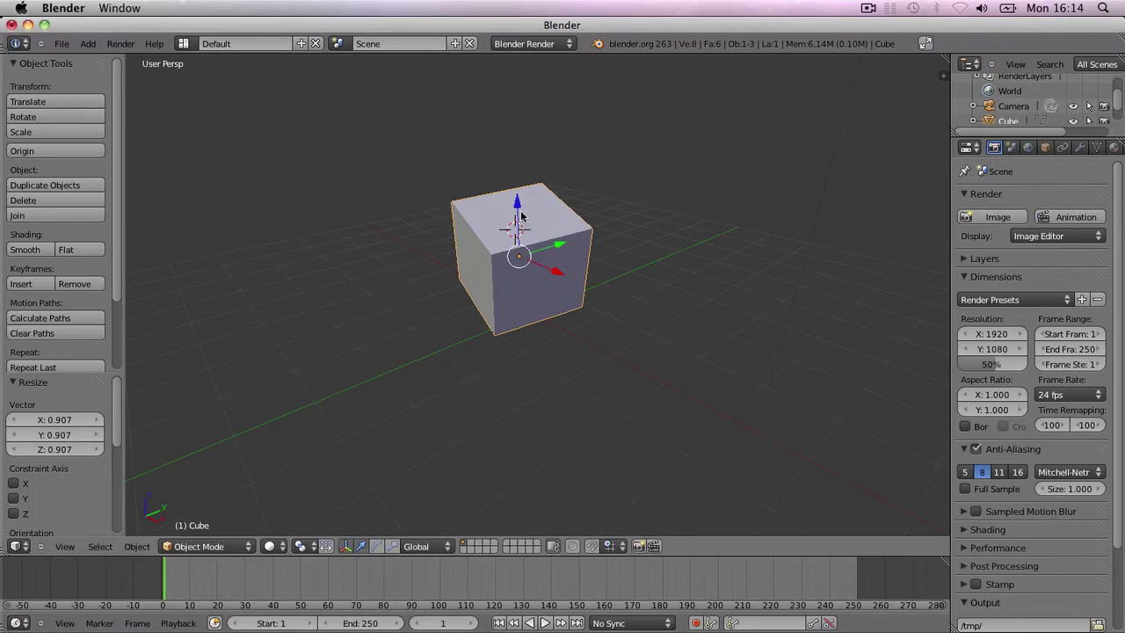
mouse_move(517, 215)
left_mouse_down()
mouse_move(510, 226)
mouse_move(527, 230)
left_mouse_up()
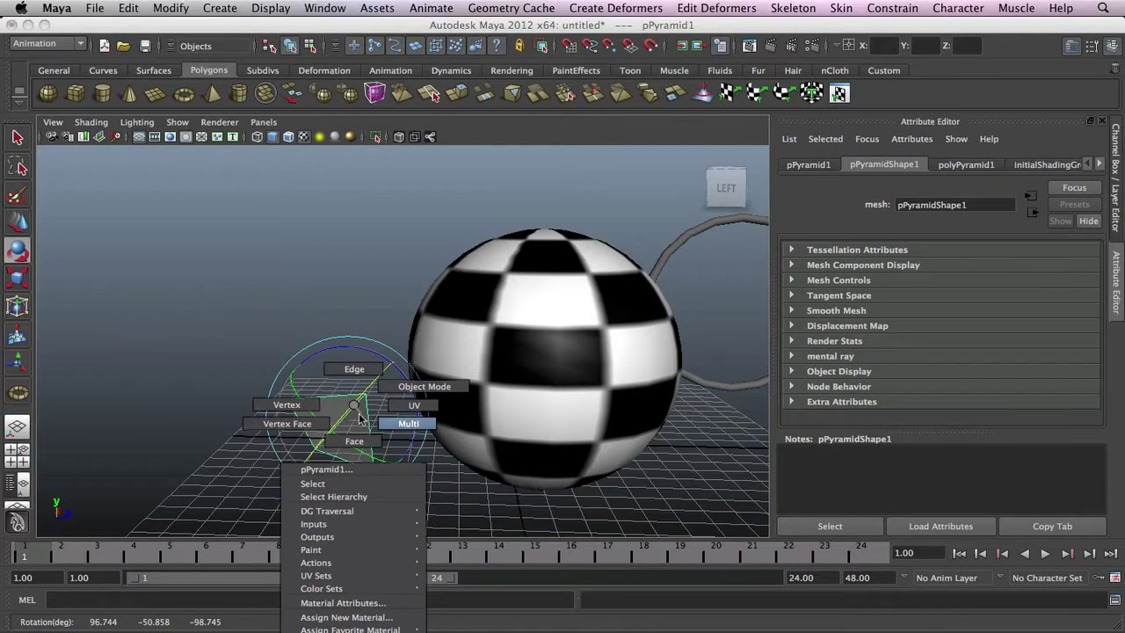
Switch to Maya and select a single face of the pyramid with the Rotate tool active
right_click_drag(358, 419, 360, 424)
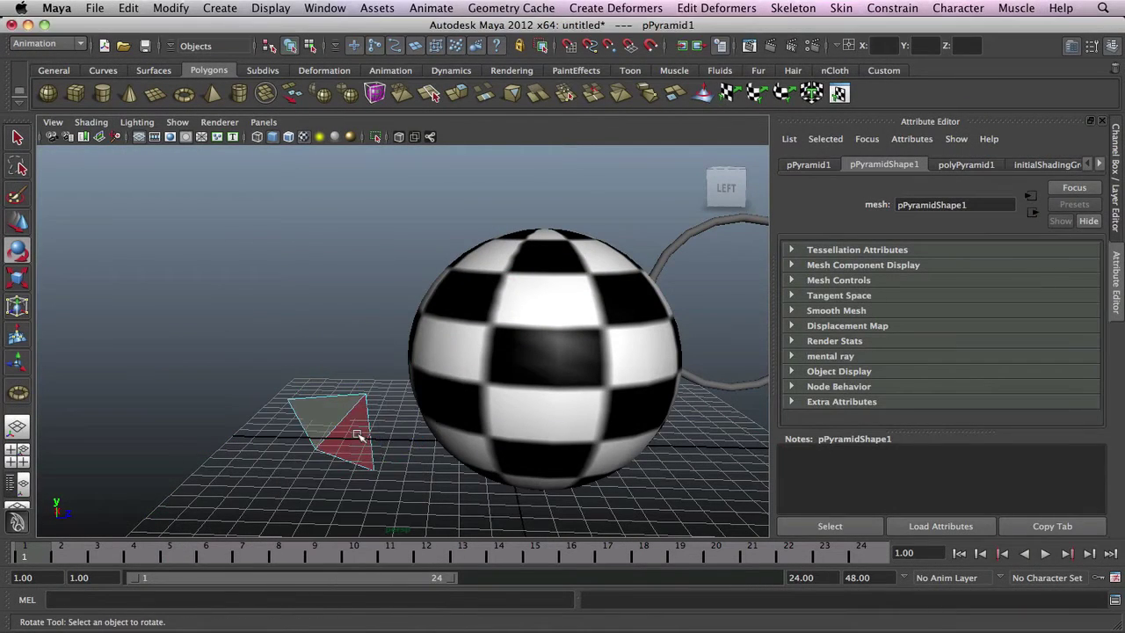
key("e")
left_click(330, 410)
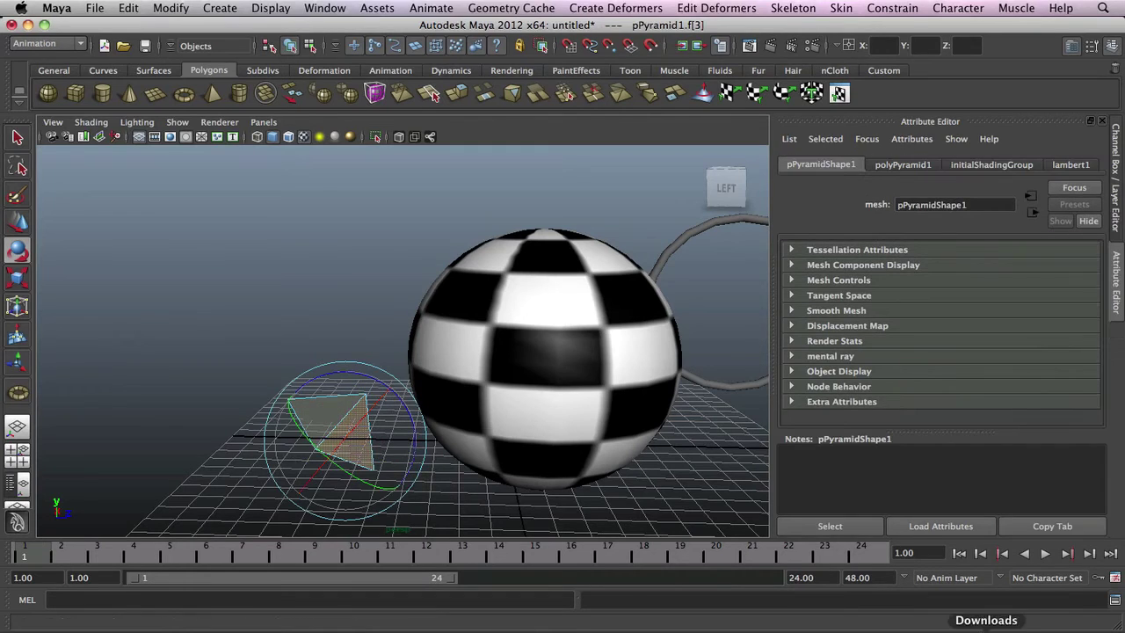
Switch to Blender, enter Edit Mode on the cube, clear the selection, and select one side face in face select mode
left_click(924, 628)
key("Tab")
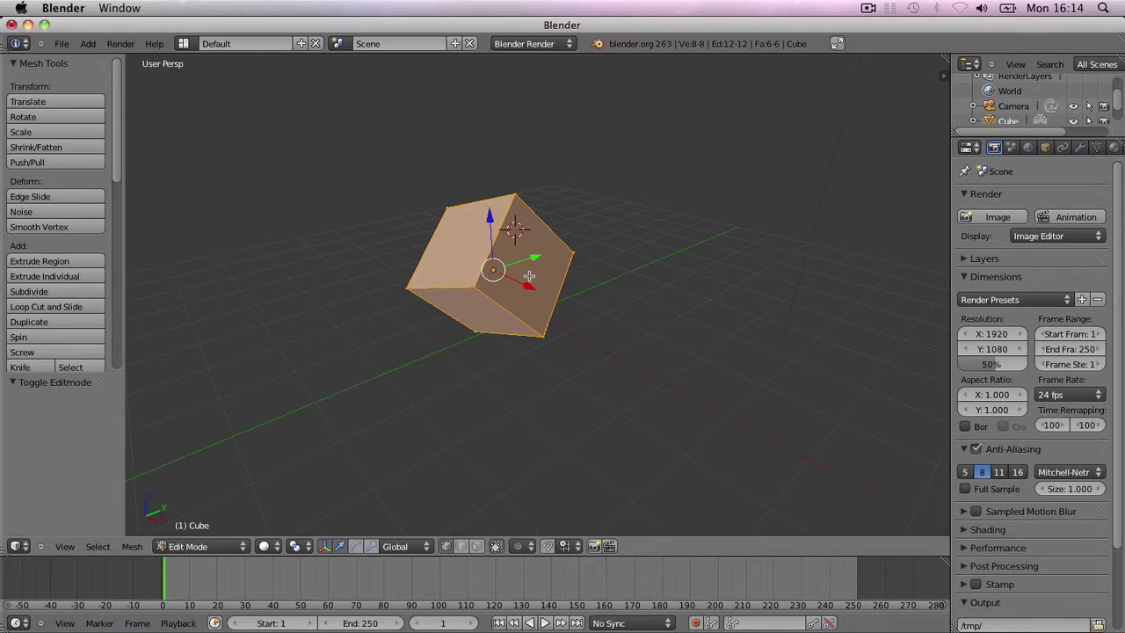
key("a")
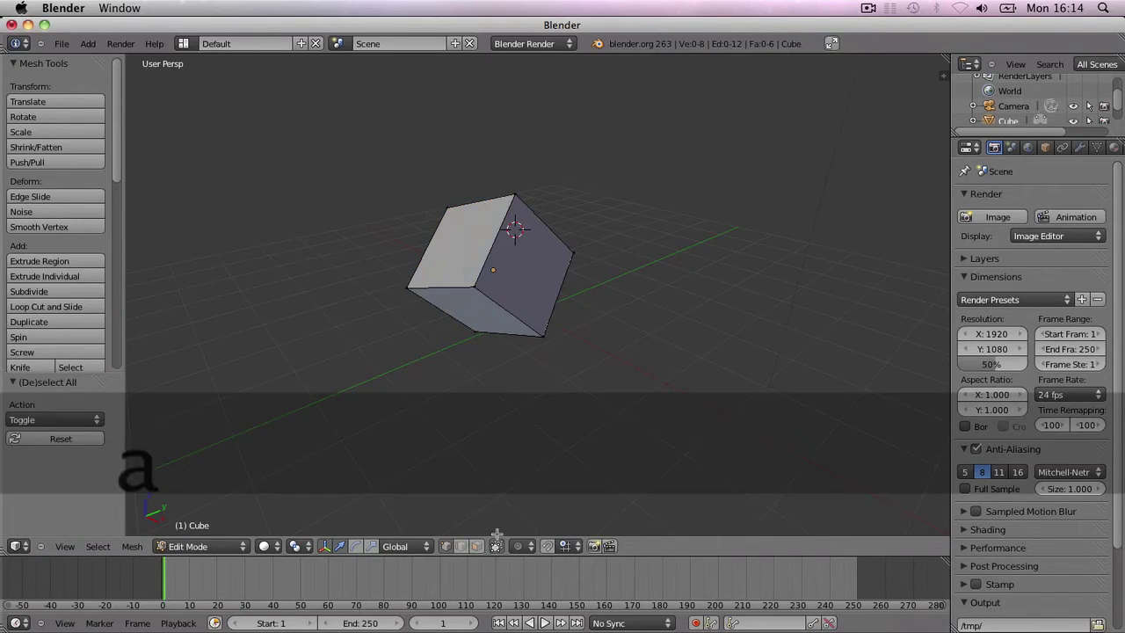
left_click(476, 546)
right_click(531, 259)
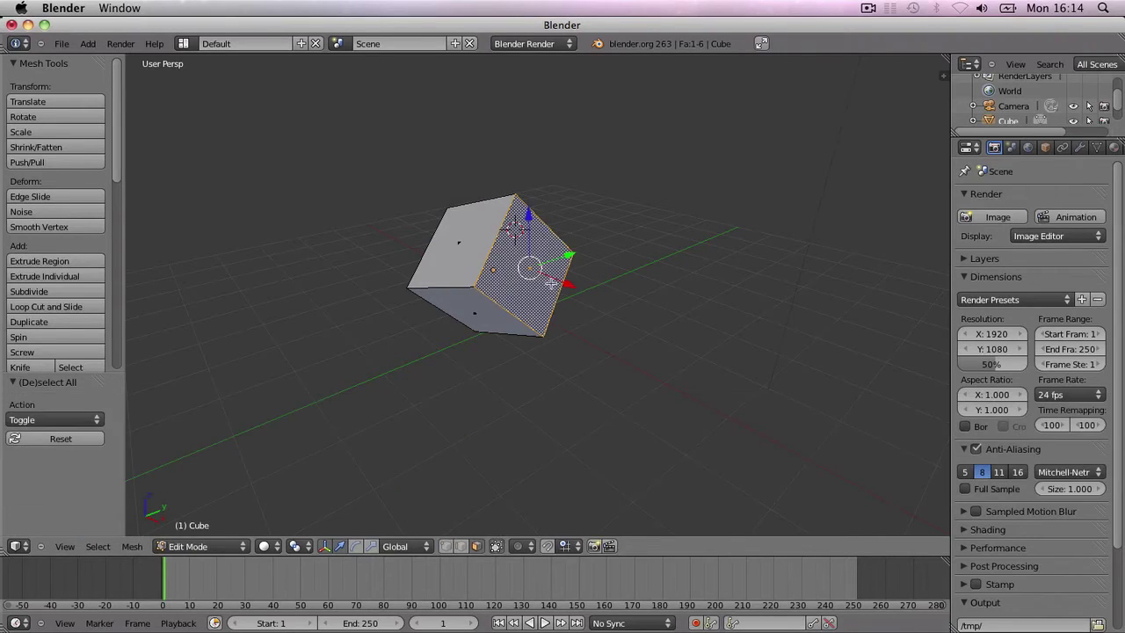
key("e")
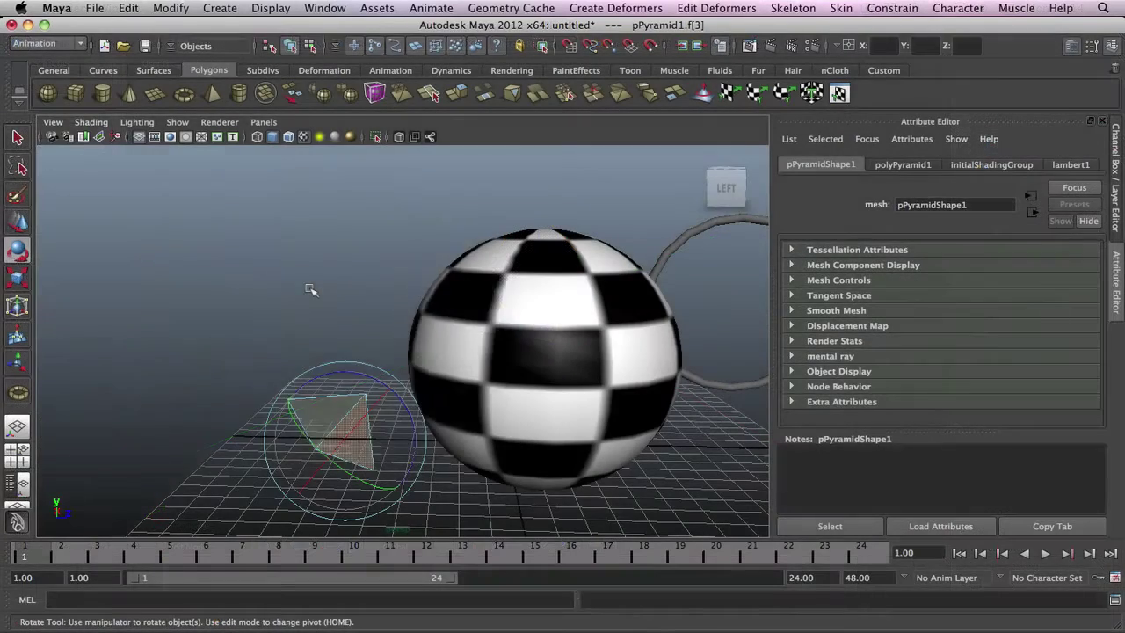
Switch to Maya and look through the hotbox commands, the viewport shading options and the available module sets
key("space")
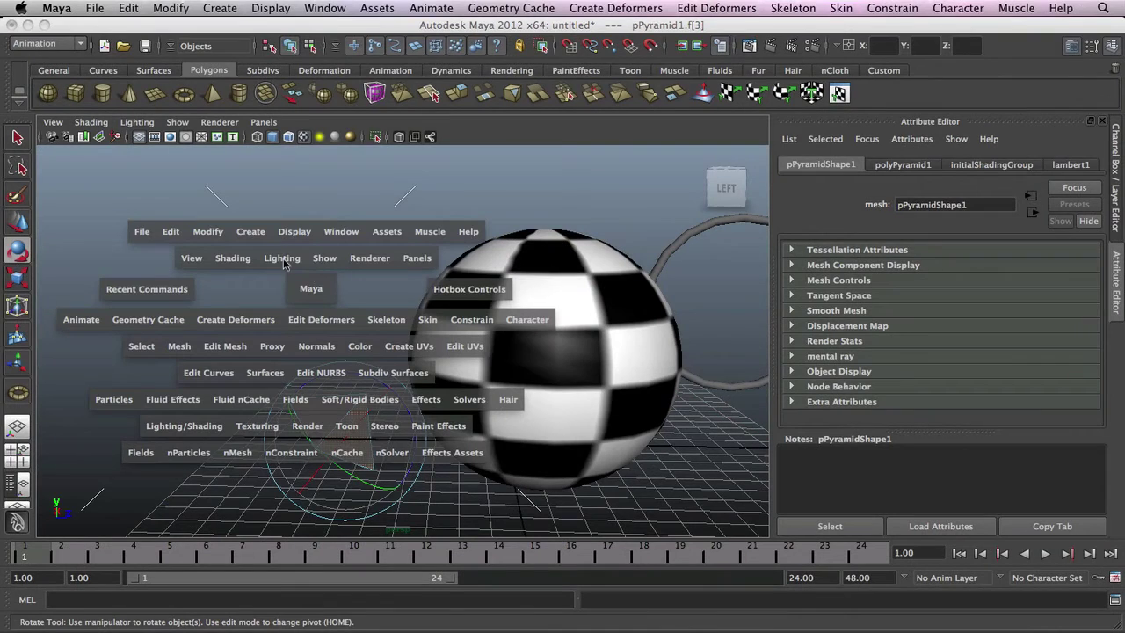
left_click(323, 257)
left_click(233, 258)
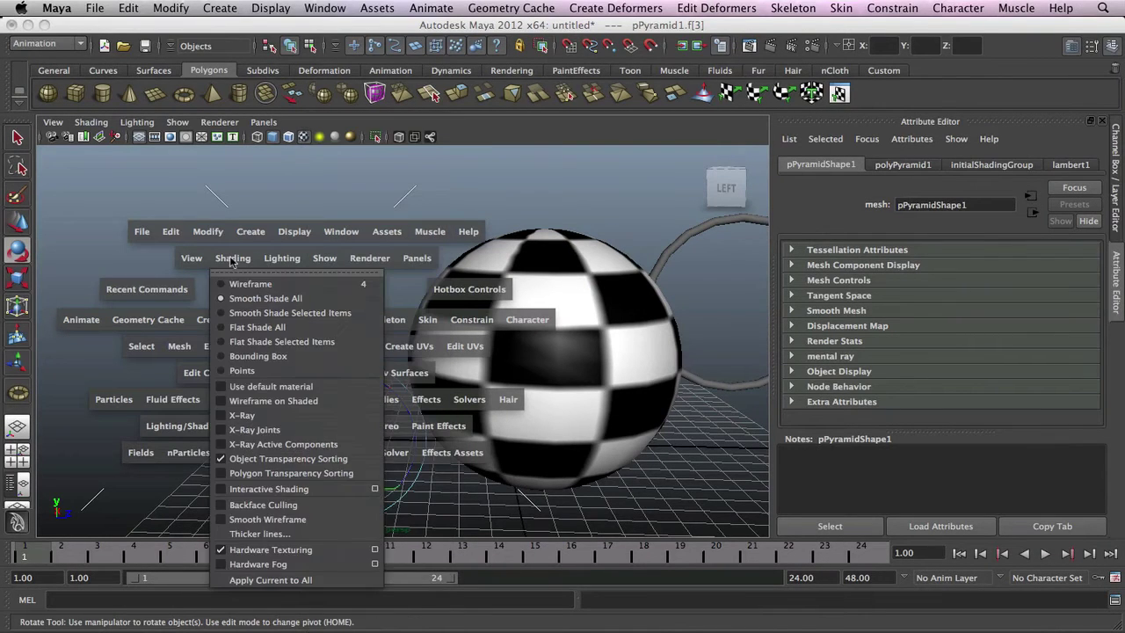
left_click(79, 44)
Switch to Blender, widen the properties editor, and browse its scene, world, object, constraint, modifier, data, material, particle, physics and render settings
left_click(860, 627)
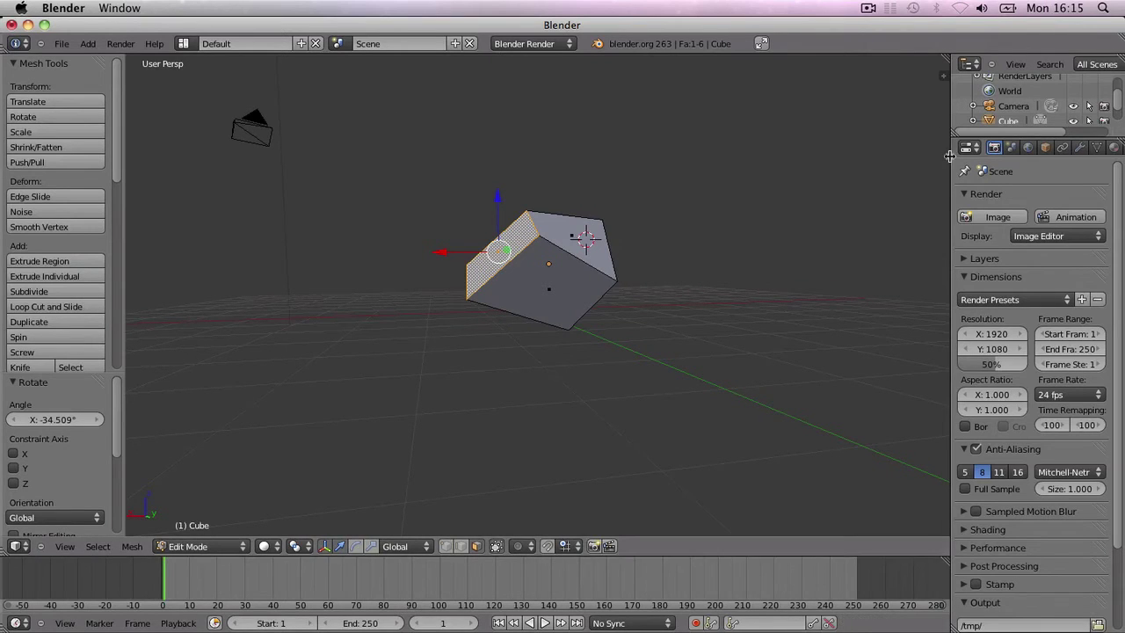
left_click_drag(951, 151, 766, 151)
left_click(830, 148)
left_click(846, 148)
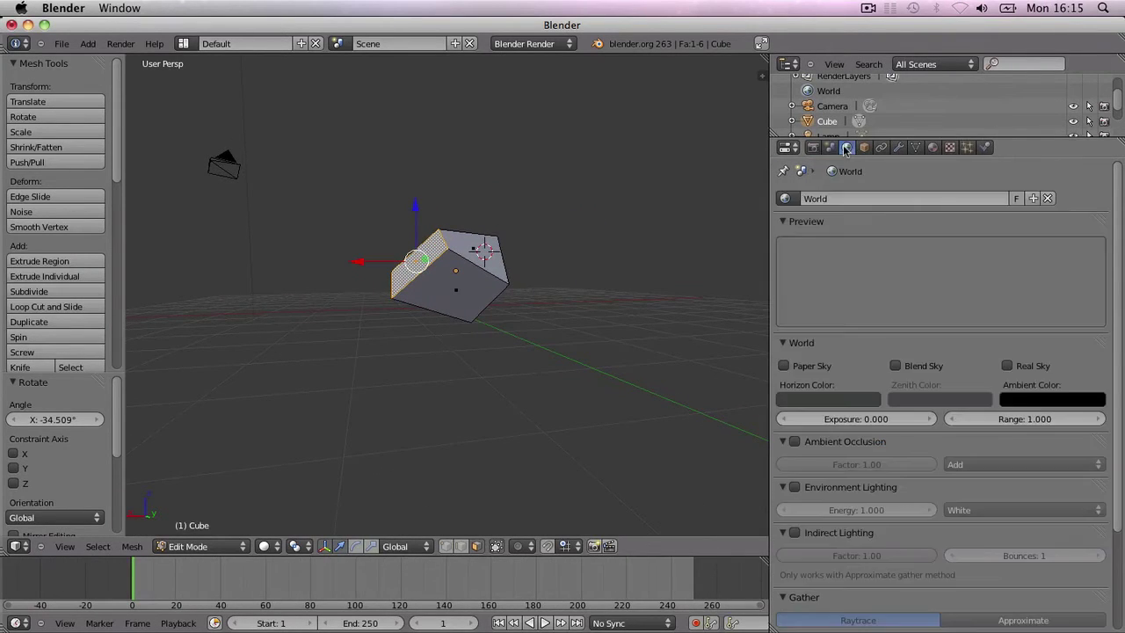
left_click(863, 148)
left_click(881, 148)
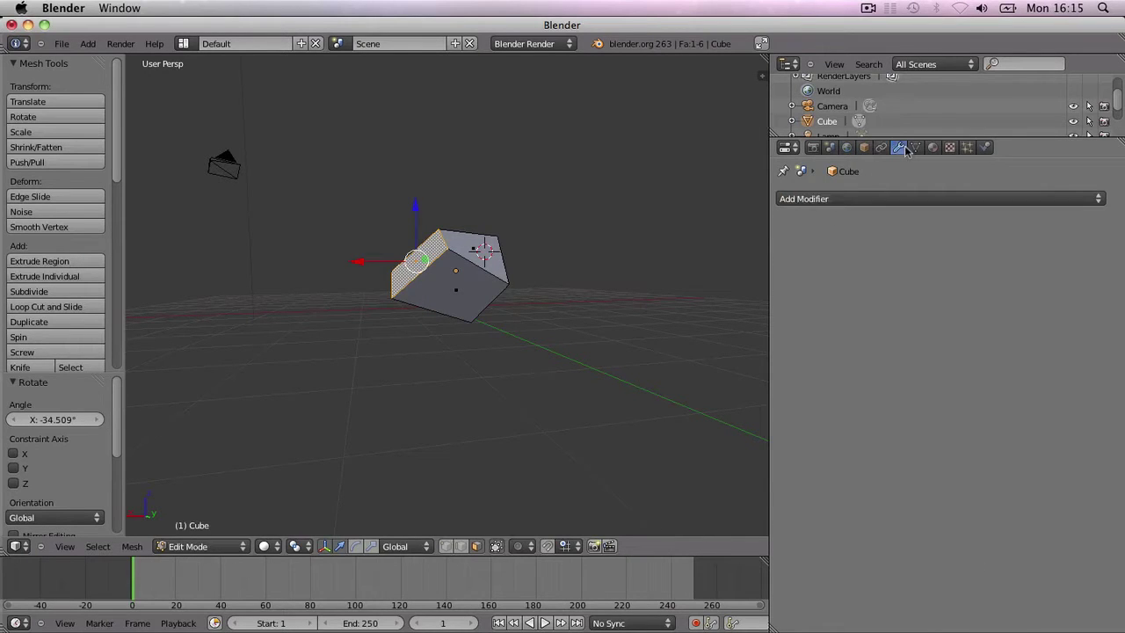
left_click(915, 147)
left_click(932, 148)
left_click(966, 147)
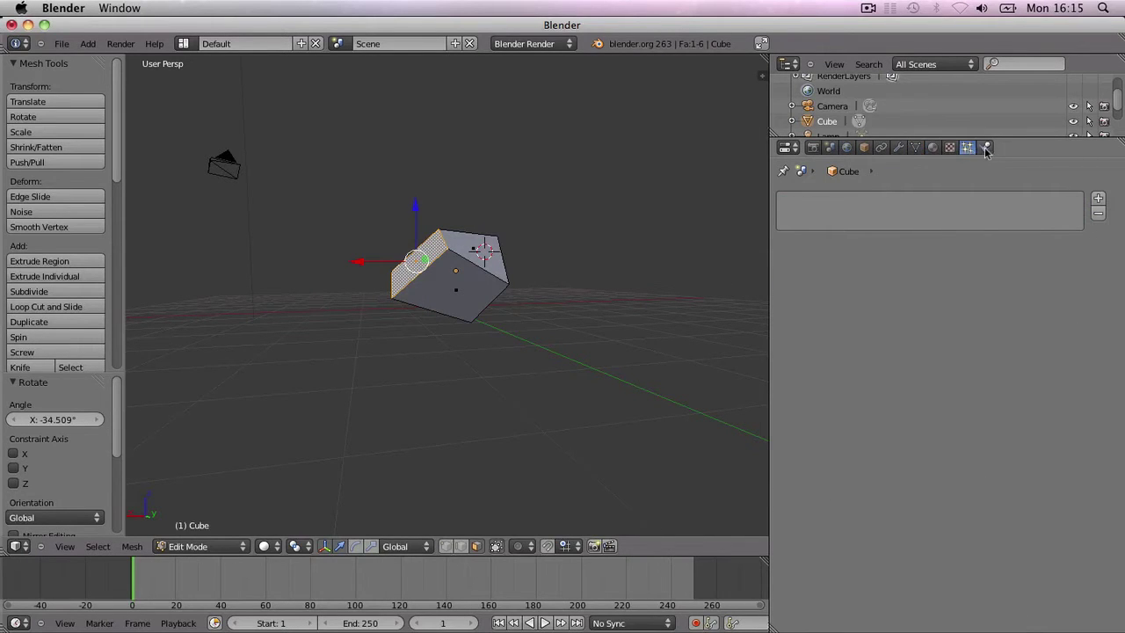
left_click(984, 148)
left_click(813, 148)
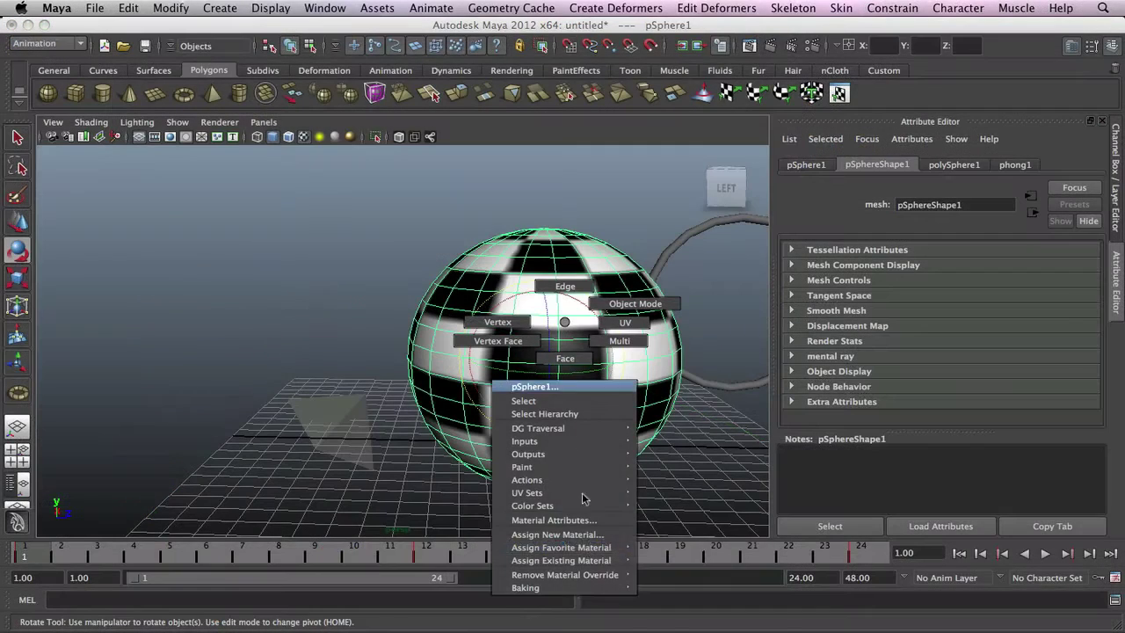
Switch to Maya and look through the new materials that can be assigned to the sphere, without assigning one
right_click_drag(545, 386, 590, 545)
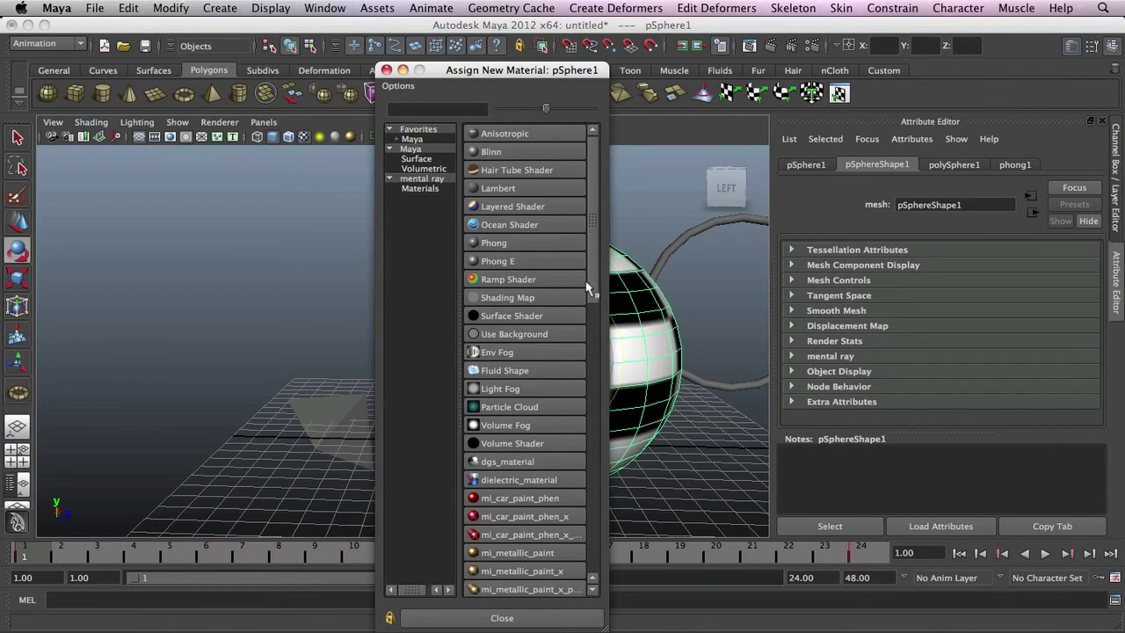
scroll(587, 288, "down", 15)
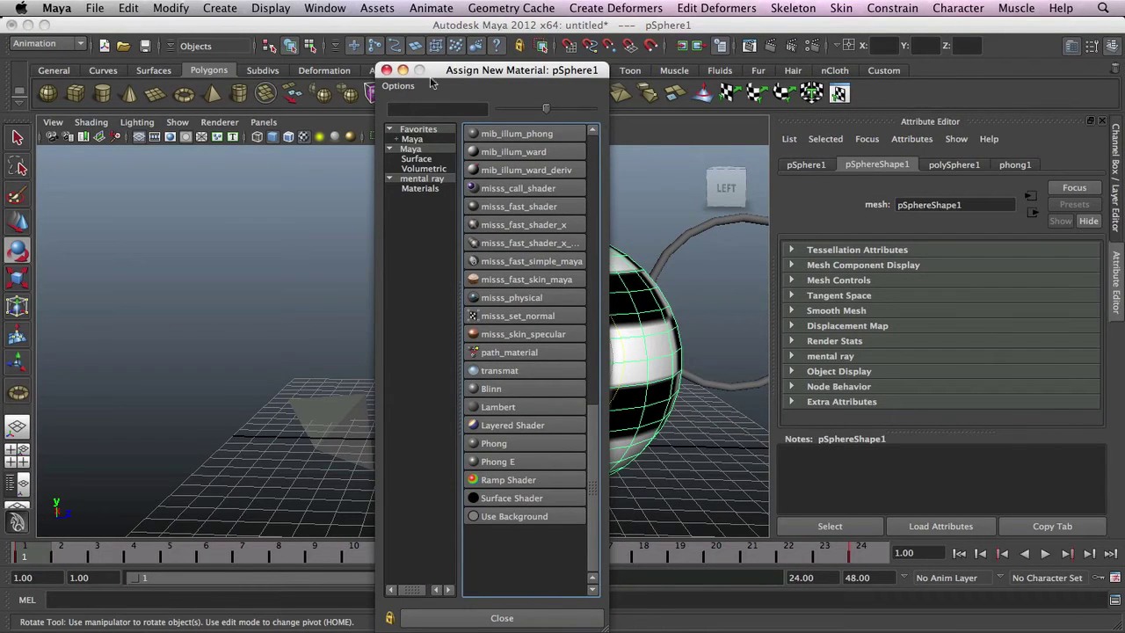
left_click(387, 70)
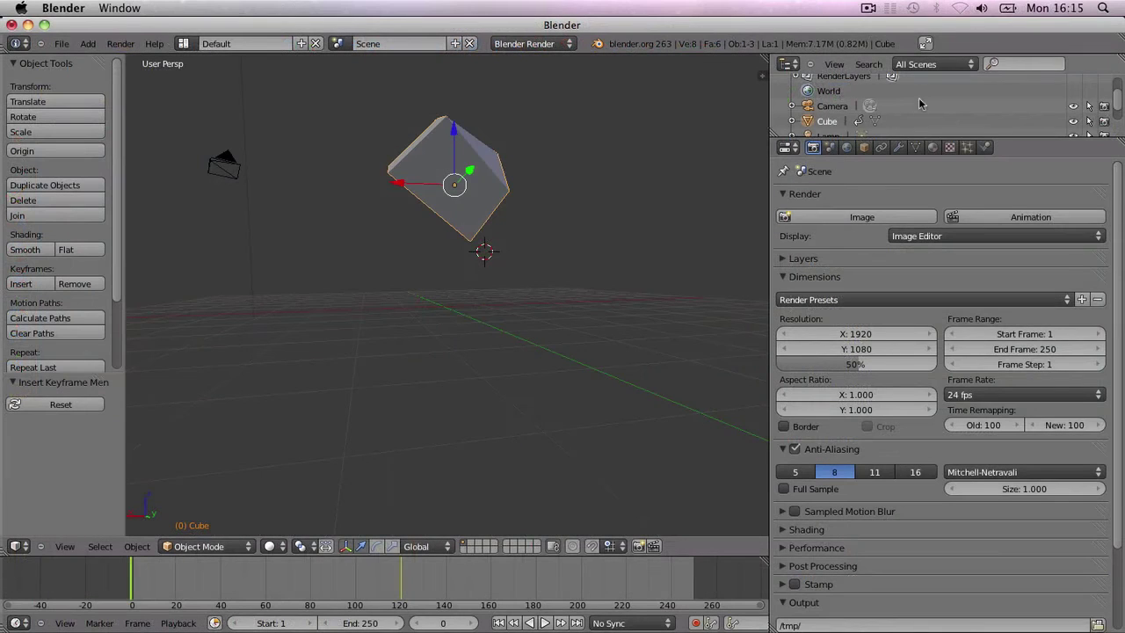
Switch to Blender, review the cube's material, texture, particle, physics and render settings, and narrow the properties editor again
left_click(932, 148)
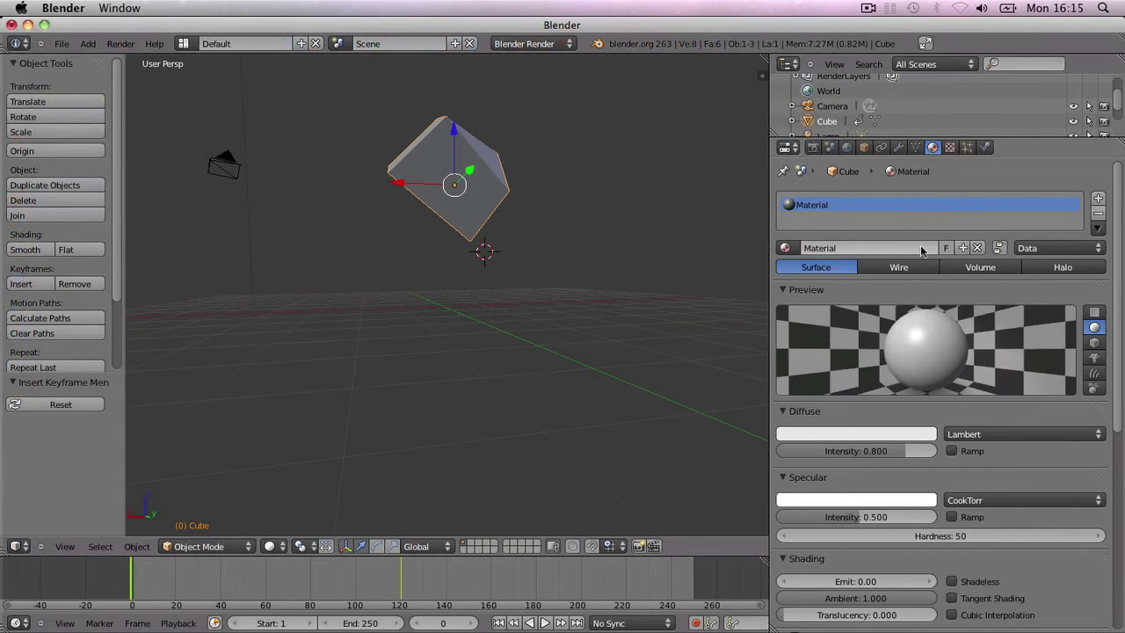
scroll(984, 316, "down", 6)
scroll(994, 342, "down", 1)
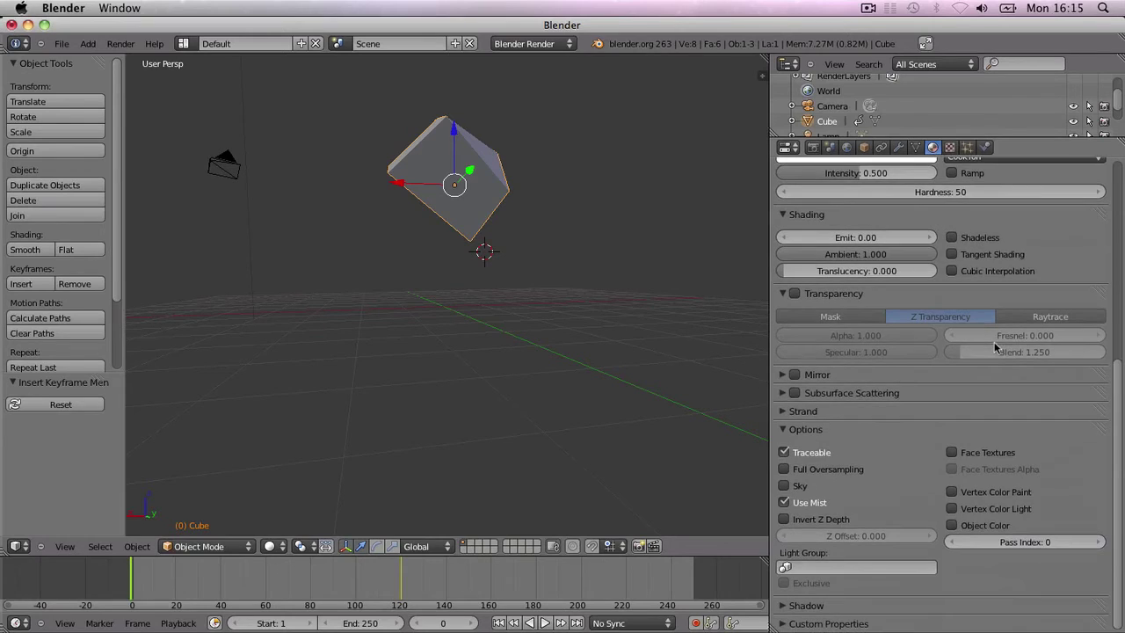
scroll(994, 342, "up", 6)
scroll(996, 348, "up", 2)
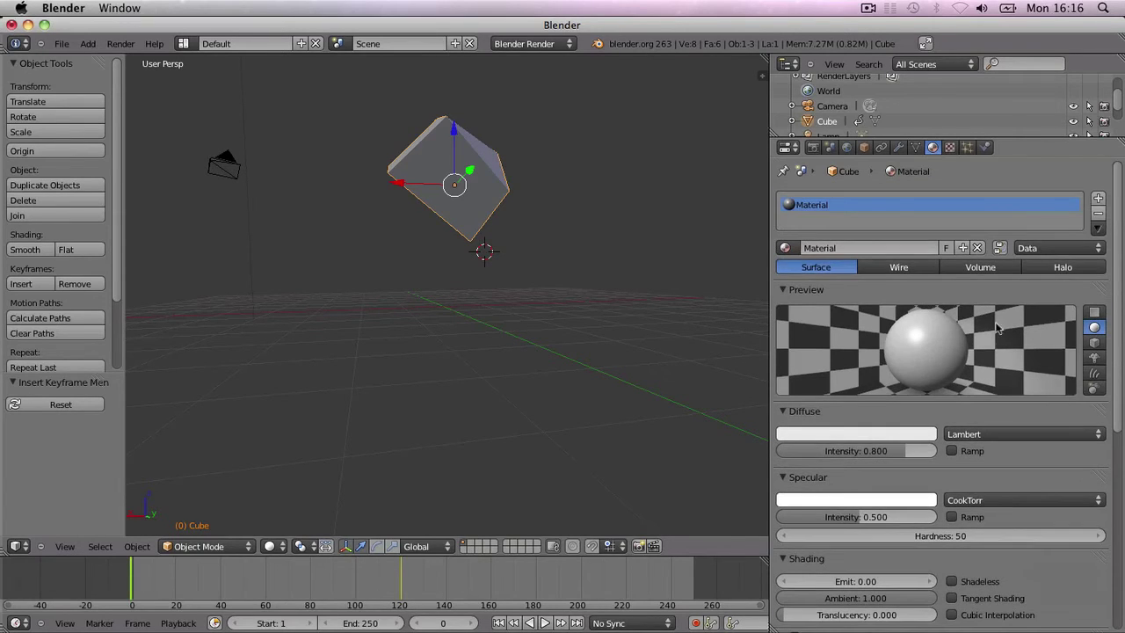
left_click(950, 148)
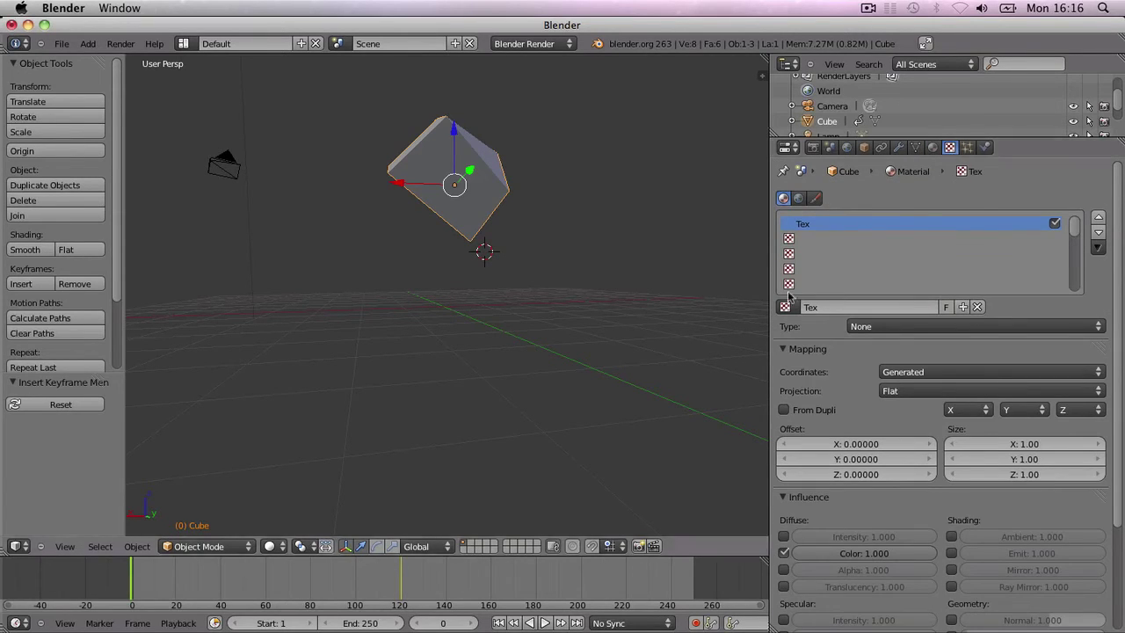
left_click(966, 147)
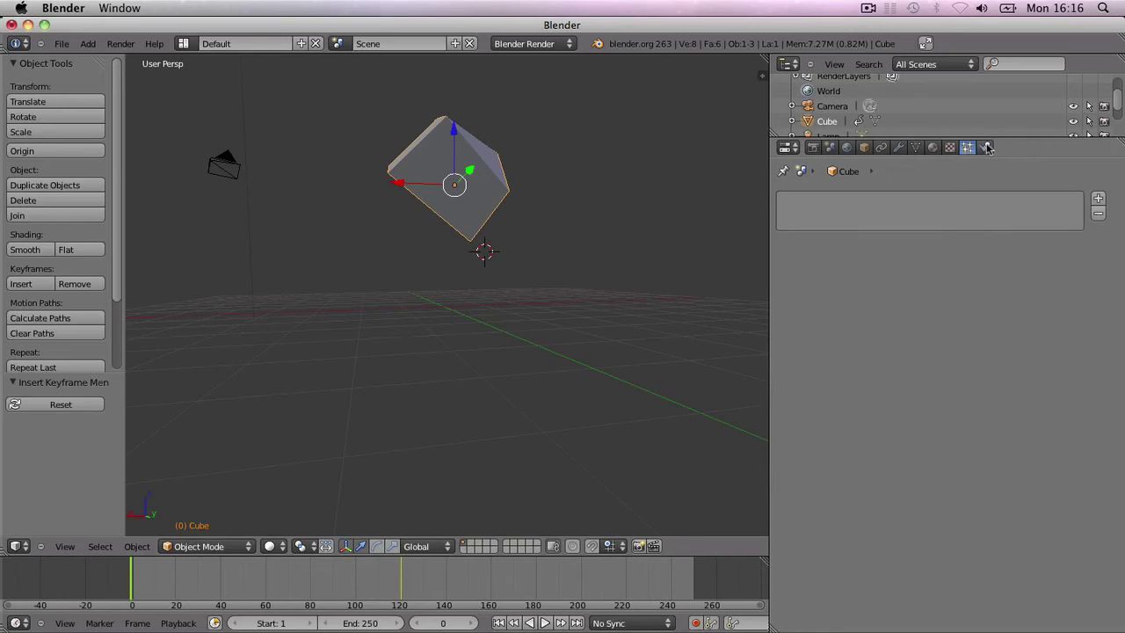
left_click(985, 148)
left_click(814, 148)
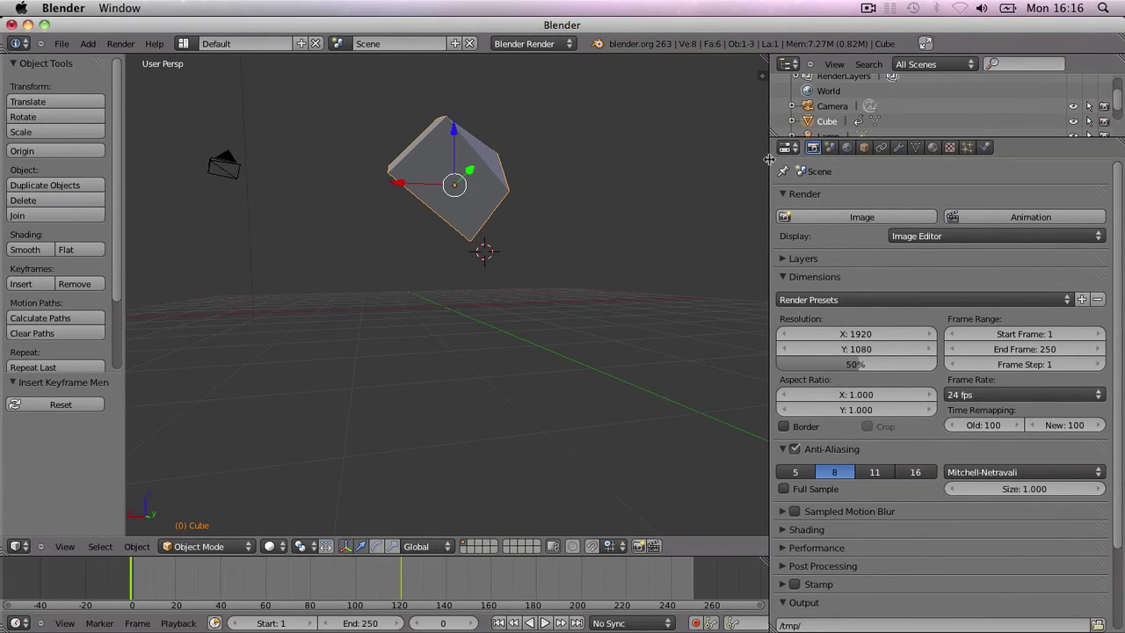
left_click_drag(769, 159, 895, 159)
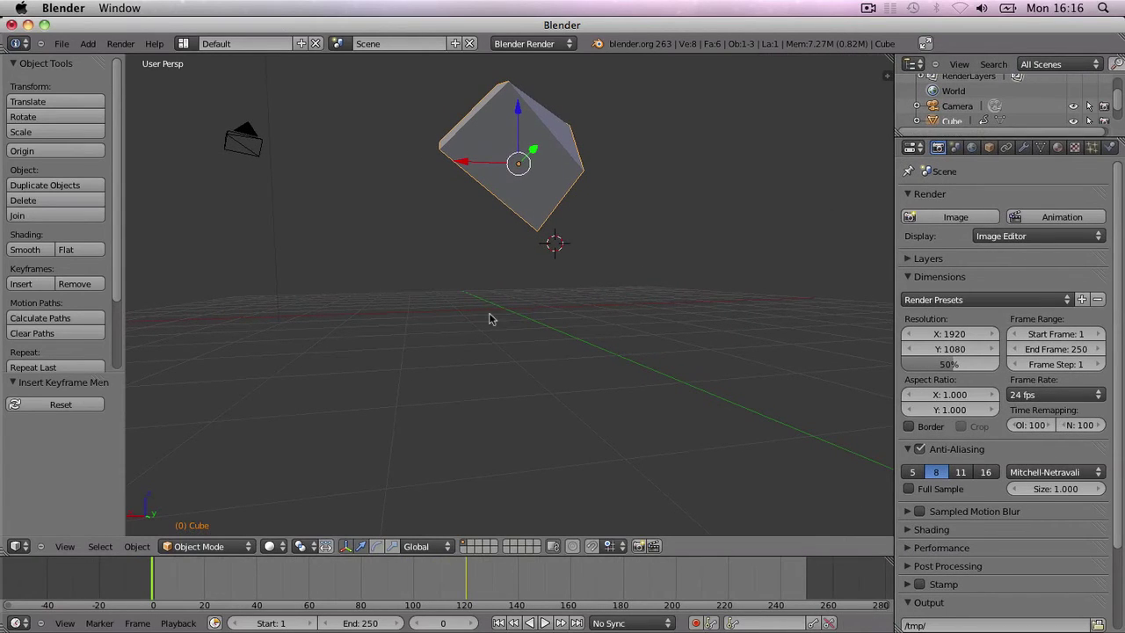
Move the cube down along the Z axis and delete it from the scene
left_click_drag(518, 108, 522, 279)
key("x")
left_click(539, 304)
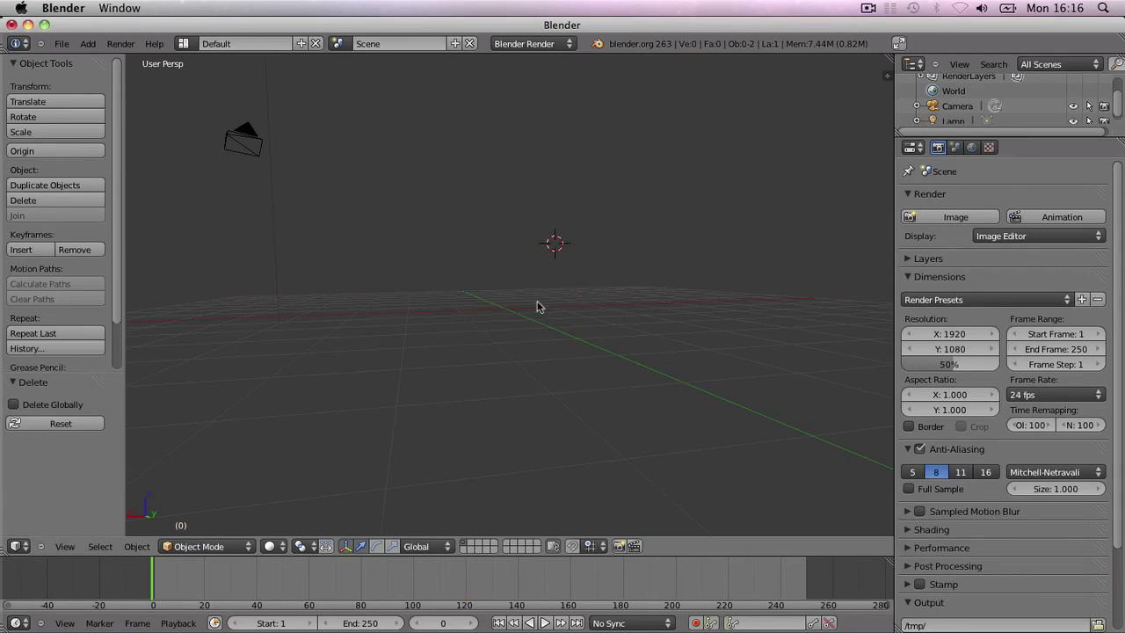
middle_click_drag(661, 239, 795, 271)
middle_click_drag(883, 239, 765, 257)
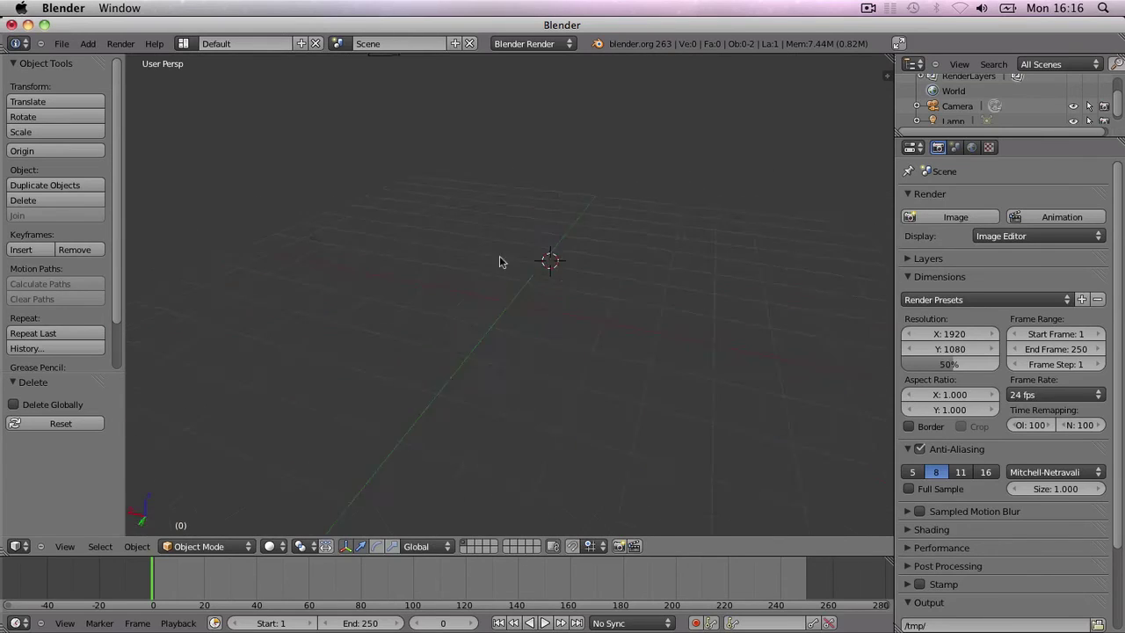
middle_click_drag(499, 262, 497, 307)
middle_click_drag(383, 359, 545, 262)
middle_click_drag(405, 192, 545, 225)
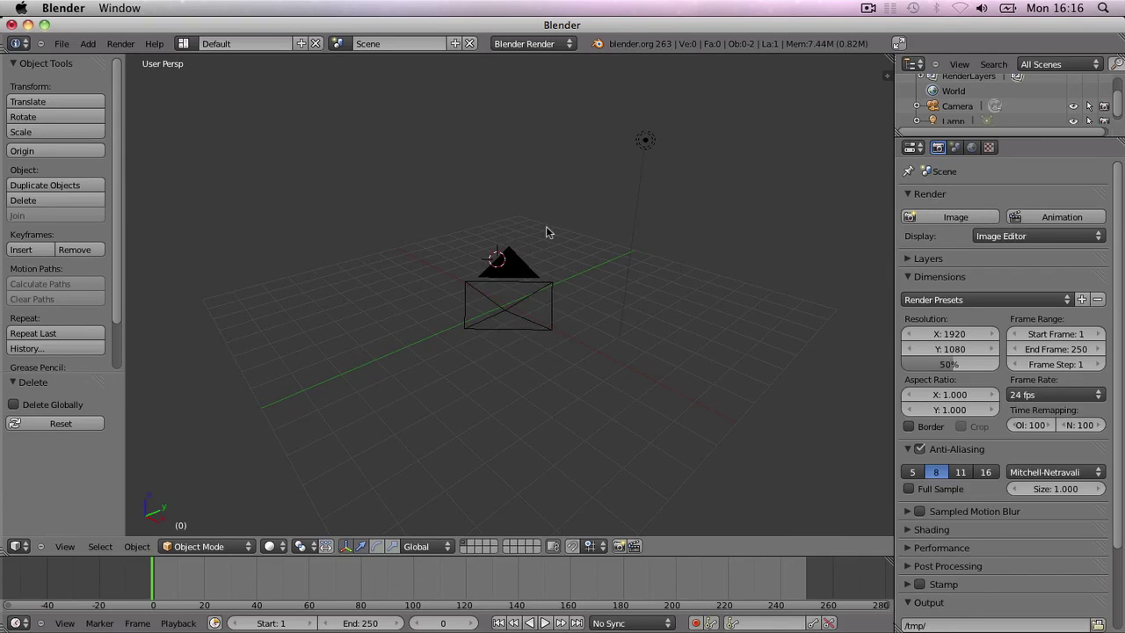